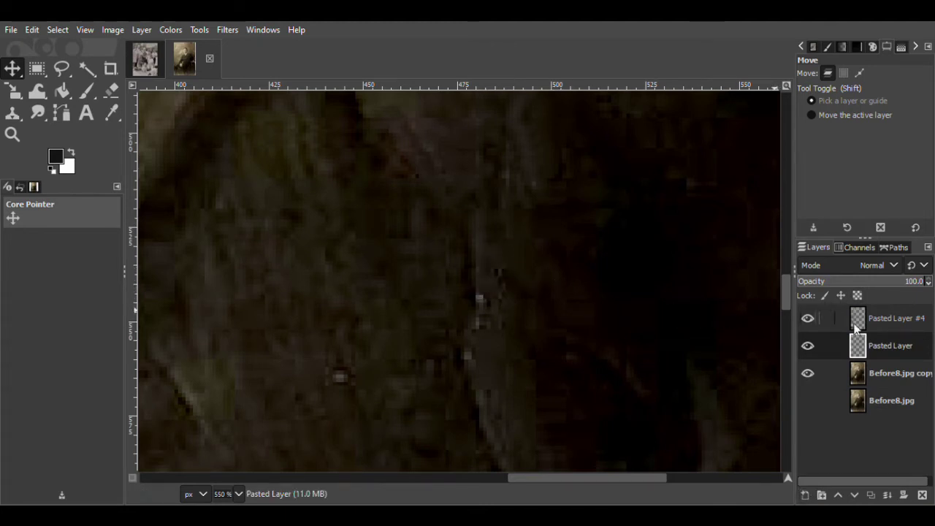
Outline a small strip of dark cloth just below the white speck on the coat edge with Free Select and activate the Before8.jpg copy layer
key("f")
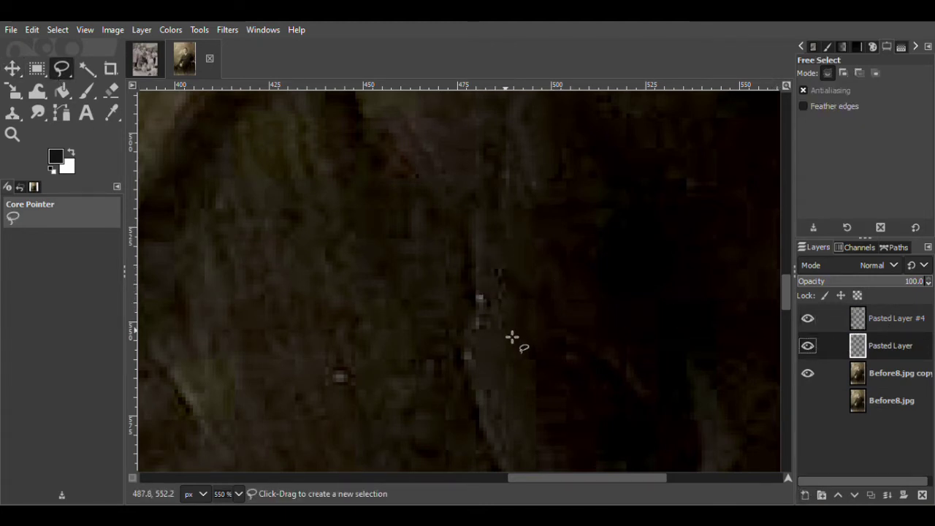
left_click(510, 328)
left_click(477, 328)
left_click(477, 317)
left_click(509, 317)
left_click(510, 328)
key("Return")
key("Page_Down")
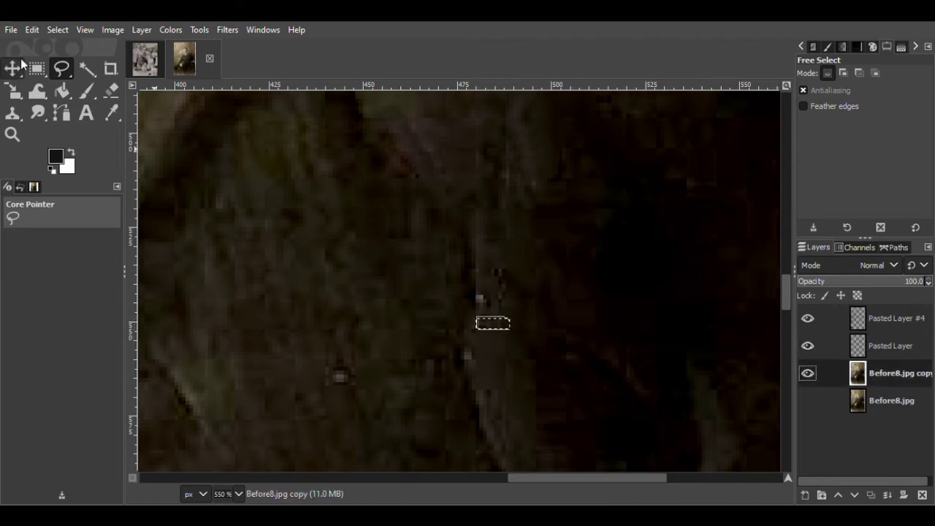
Copy the selected strip onto a new layer and move it up over the white speck on the coat edge
key("m")
key("ctrl+c")
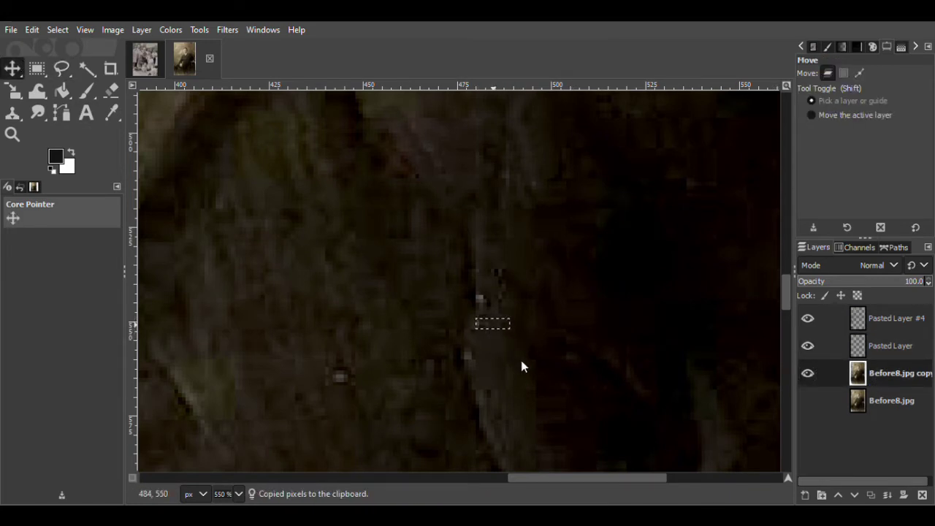
key("ctrl+v")
left_click(806, 496)
left_click_drag(501, 333, 512, 319)
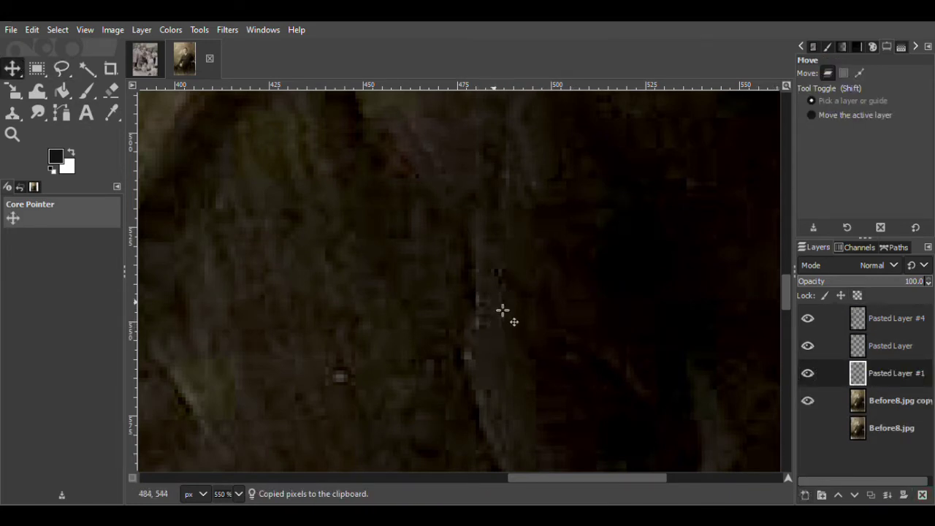
Trim the pasted patch with the Eraser and save the image
left_click(112, 90)
key("m")
key("ctrl+s")
Free-select a patch of cloth just above the isolated speck on the Before8.jpg copy layer and paste it over that speck as a new layer
key("f")
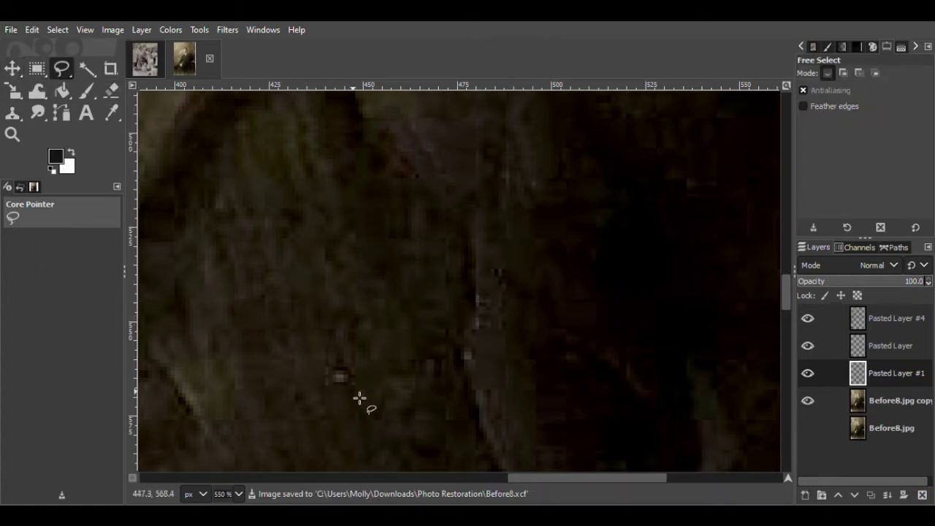
left_click(352, 356)
key("Page_Down")
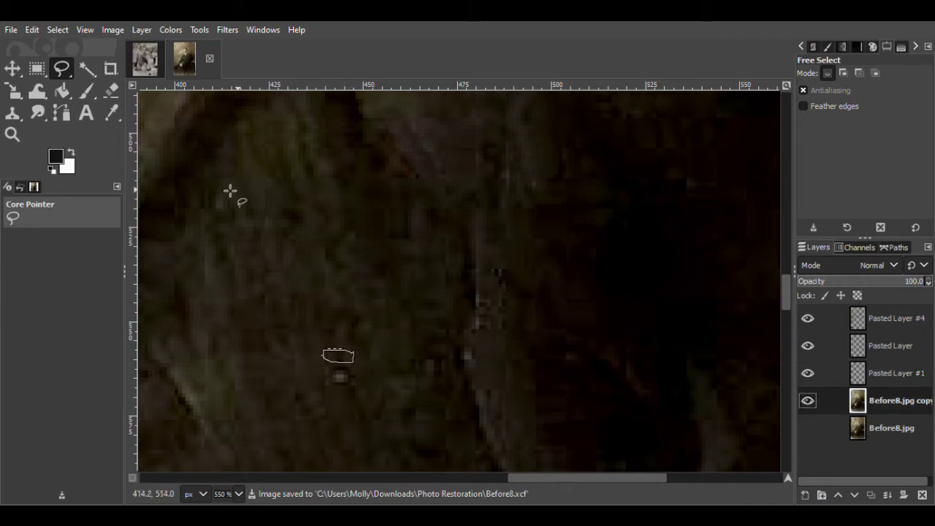
key("Return")
key("m")
key("ctrl+c")
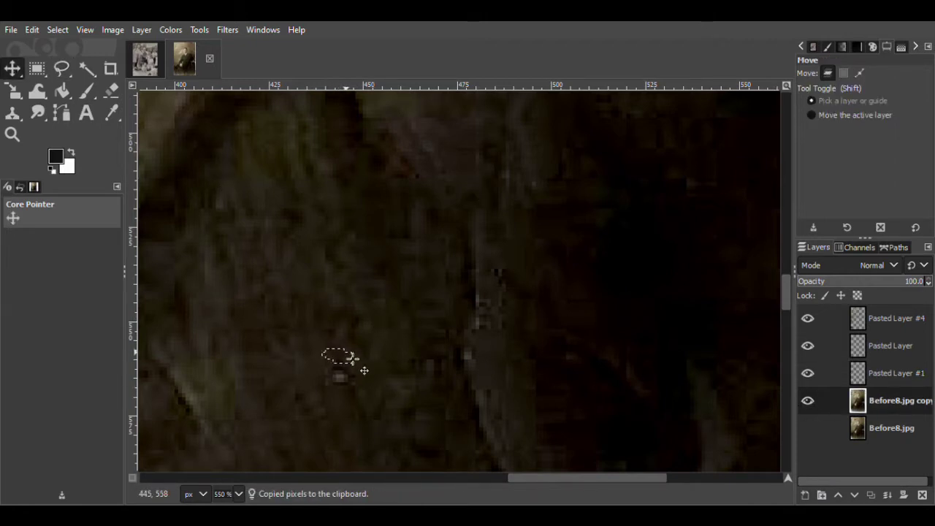
key("ctrl+v")
left_click(810, 497)
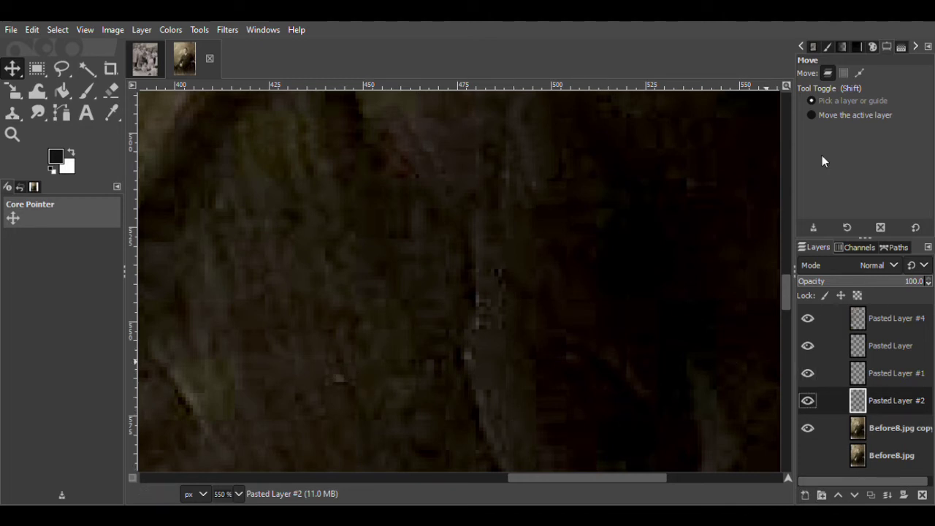
Add a second copy of the patch to hide the rest of the isolated speck, clean it up with the Eraser and save the image
key("ctrl+v")
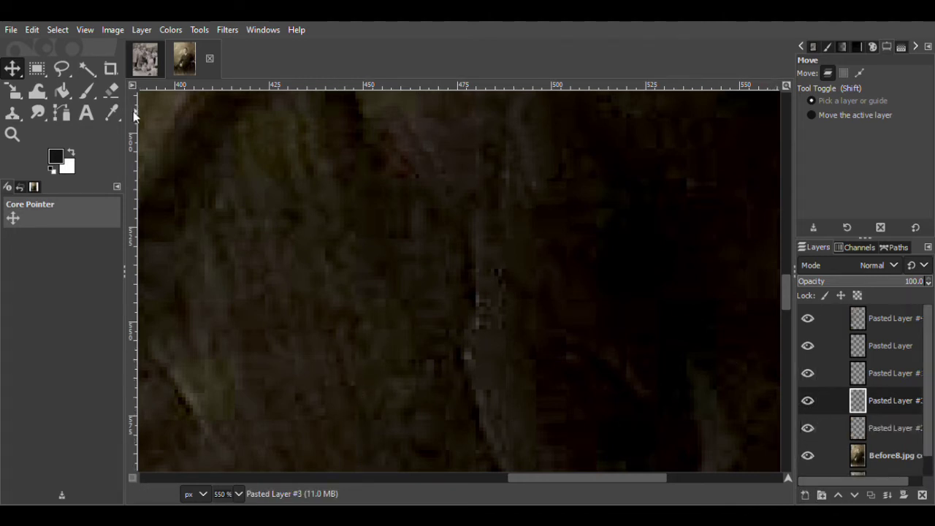
key("shift+e")
key("ctrl+z")
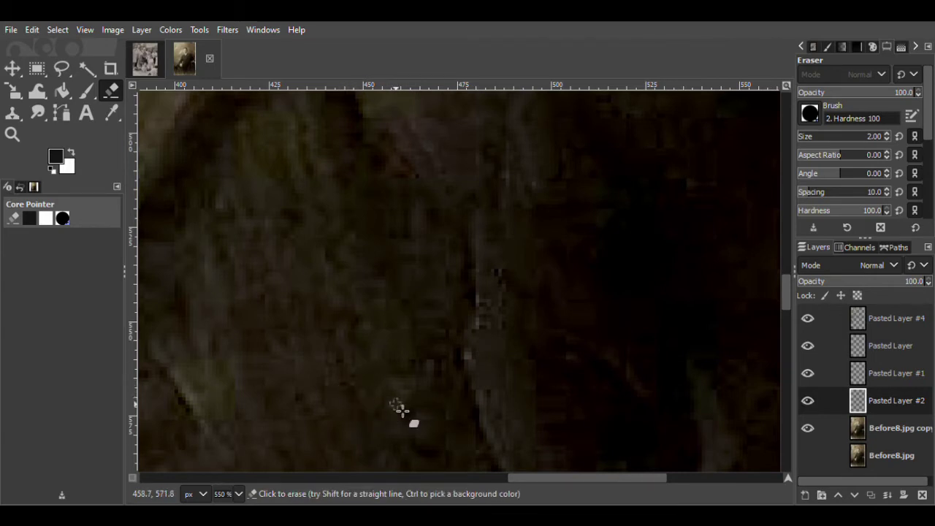
key("m")
key("ctrl+s")
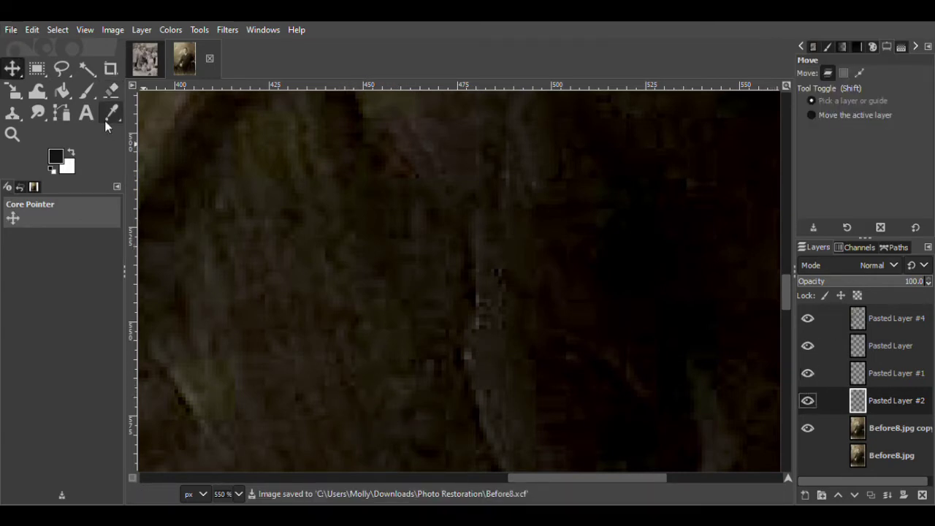
Outline a small area of cloth directly below the remaining coat-edge speck with Free Select and activate the Before8.jpg copy layer
key("f")
left_click(487, 367)
left_click(455, 364)
left_click(461, 375)
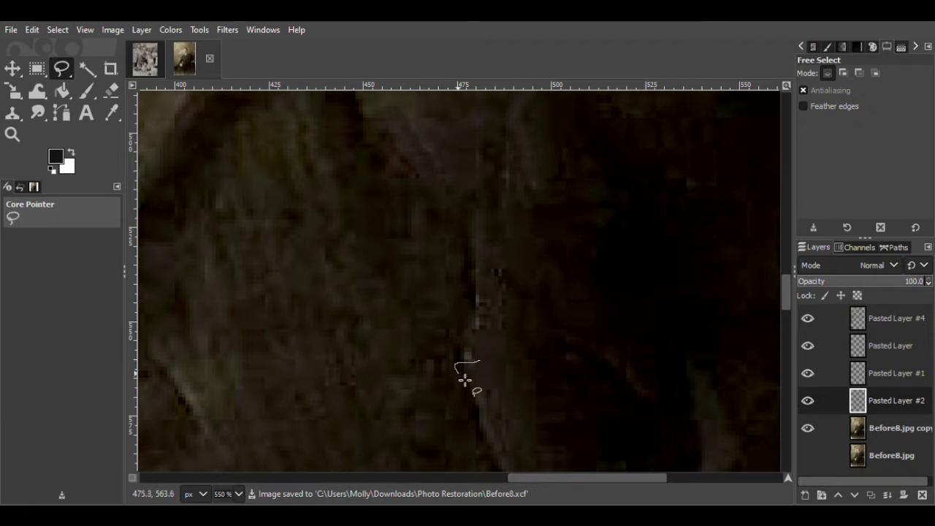
left_click(483, 361)
key("Return")
key("Page_Down")
Paste the copied area on new layers, cover the remaining coat-edge speck with it and save the image
key("m")
key("ctrl+c")
key("ctrl+v")
key("shift+ctrl+n")
left_click_drag(539, 366, 491, 374)
key("shift+ctrl+n")
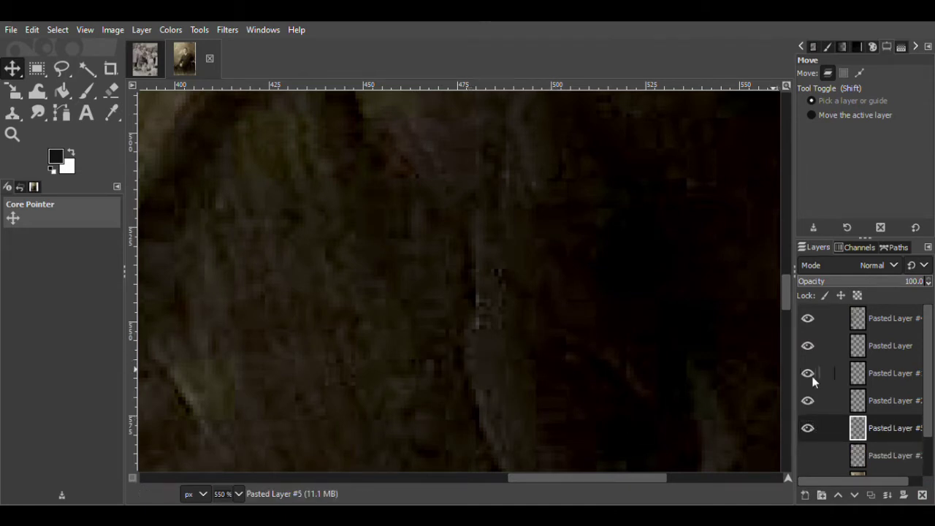
key("ctrl+s")
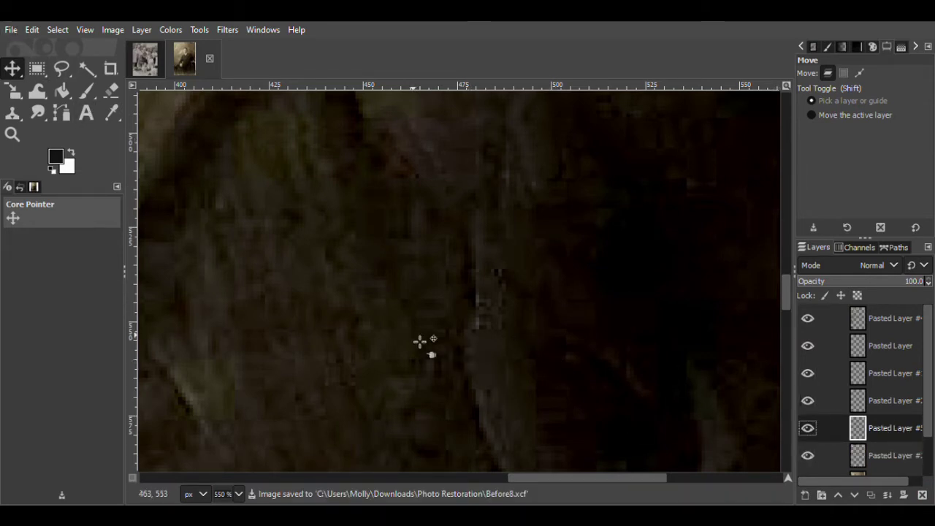
Free-select a small dark patch below the bright speck beside the coat's button edge and activate the Before8.jpg copy layer
scroll(557, 479, "left", 3)
left_click_drag(788, 294, 789, 308)
key("f")
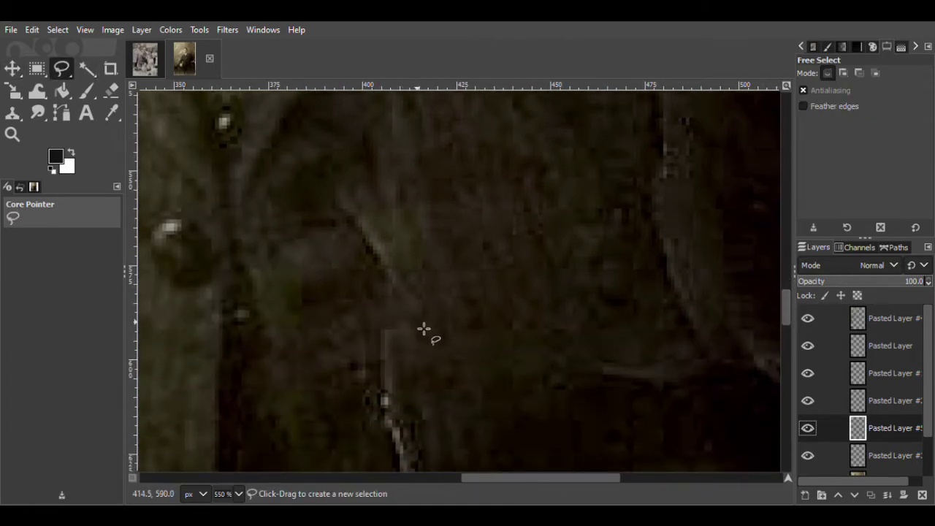
left_click_drag(789, 307, 789, 318)
left_click(269, 435)
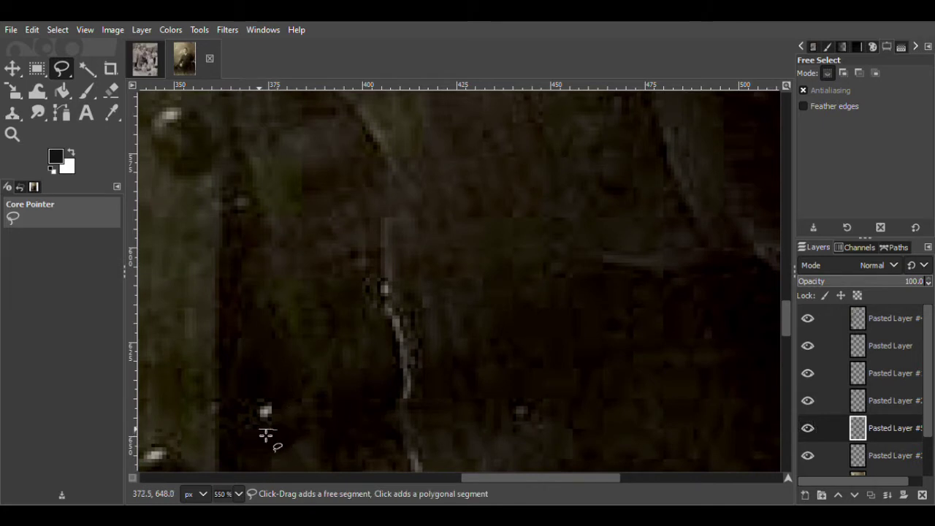
key("Return")
scroll(892, 409, "down", 2)
left_click(896, 434)
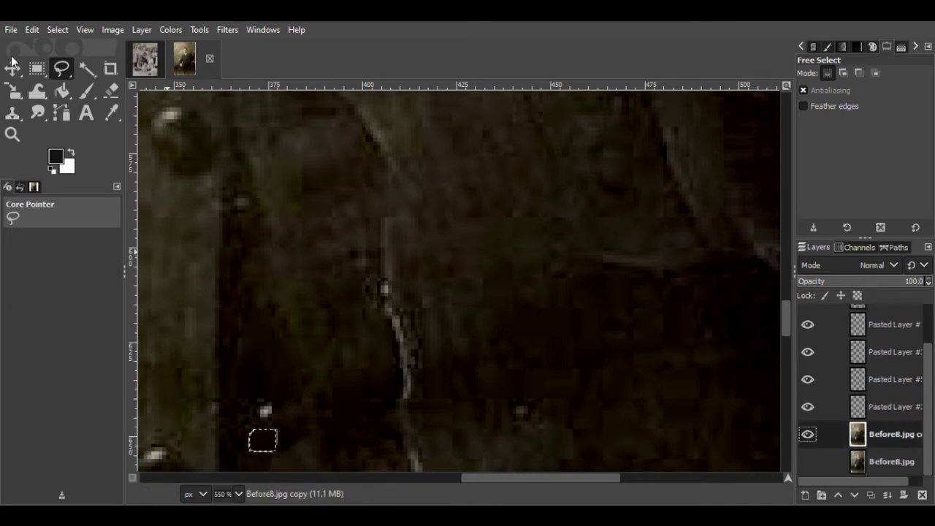
Copy the dark patch onto a new layer and move it over the bright speck beside the button edge
key("m")
key("ctrl+c")
key("ctrl+v")
key("ctrl+shift+n")
left_click_drag(423, 431, 613, 455)
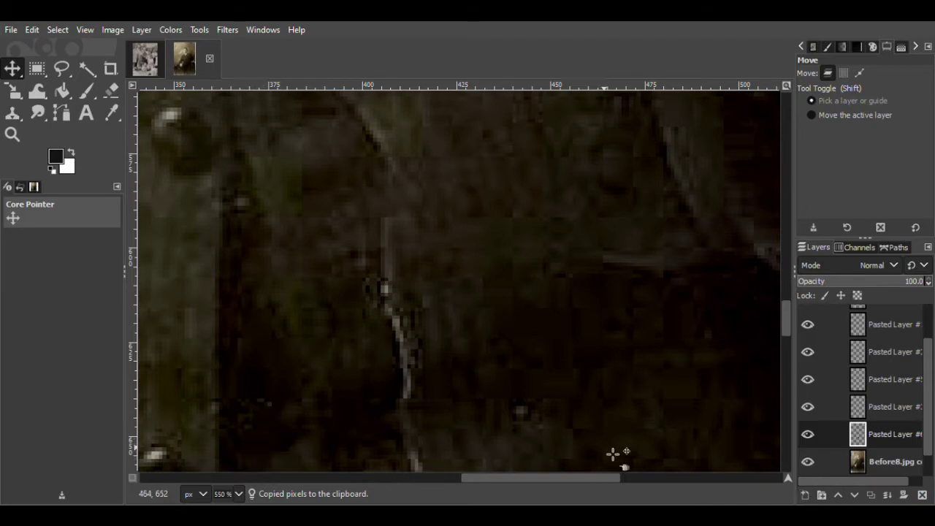
Add a second copy of the dark patch to hide the residue of the speck beside the button edge
key("ctrl+v")
key("ctrl+shift+n")
left_click(282, 424)
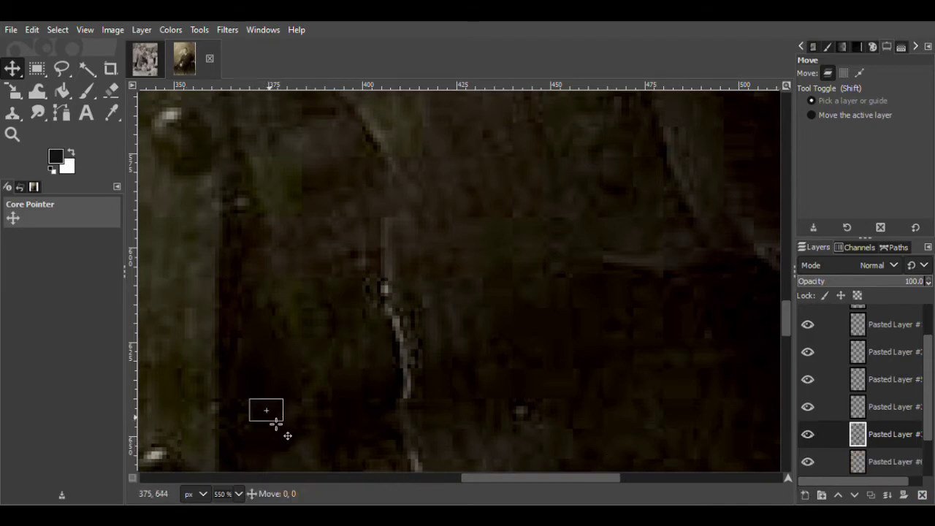
key("ctrl+z")
left_click_drag(886, 287, 922, 290)
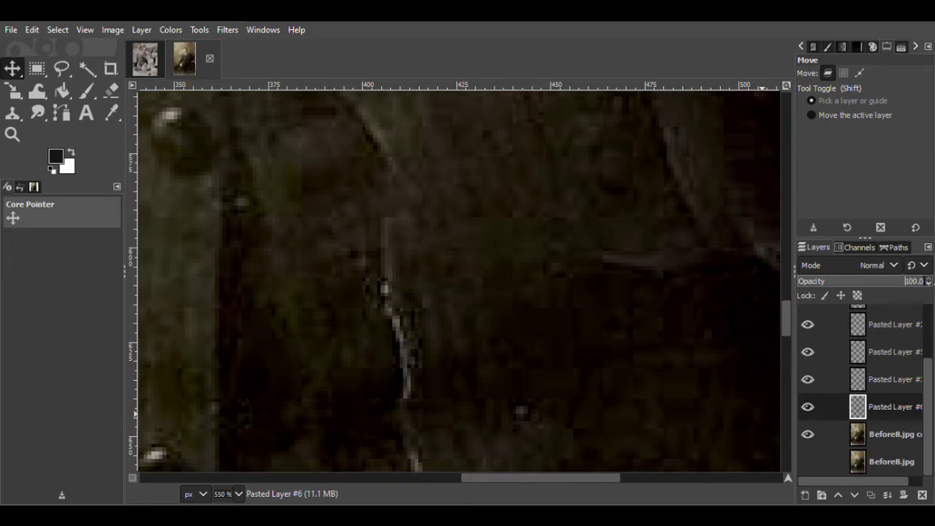
Free-select a small cloth patch on the Before8.jpg copy layer just above the faint speck between the two buttons
left_click(819, 434)
key("f")
mouse_move(258, 189)
left_mouse_down()
mouse_move(231, 202)
mouse_move(252, 184)
left_mouse_up()
key("Return")
Copy the cloth patch onto a new layer and move it down over the faint speck between the buttons
key("m")
key("ctrl+c")
key("ctrl+v")
left_click(805, 496)
left_click_drag(255, 200, 255, 218)
Free-select a tall narrow cloth patch on the Before8.jpg copy layer, alongside the middle of the bright vertical crease
left_click(858, 460)
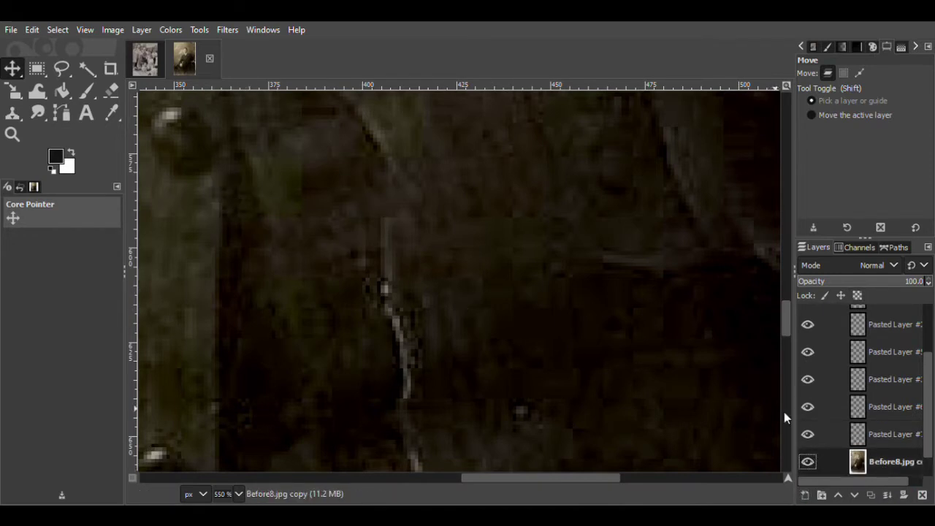
left_click(62, 68)
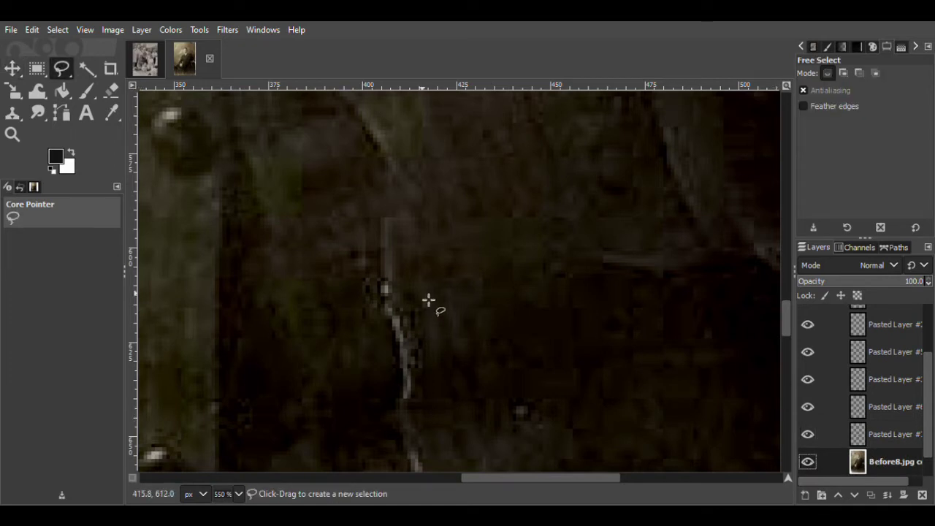
left_click_drag(377, 330, 377, 370)
key("Return")
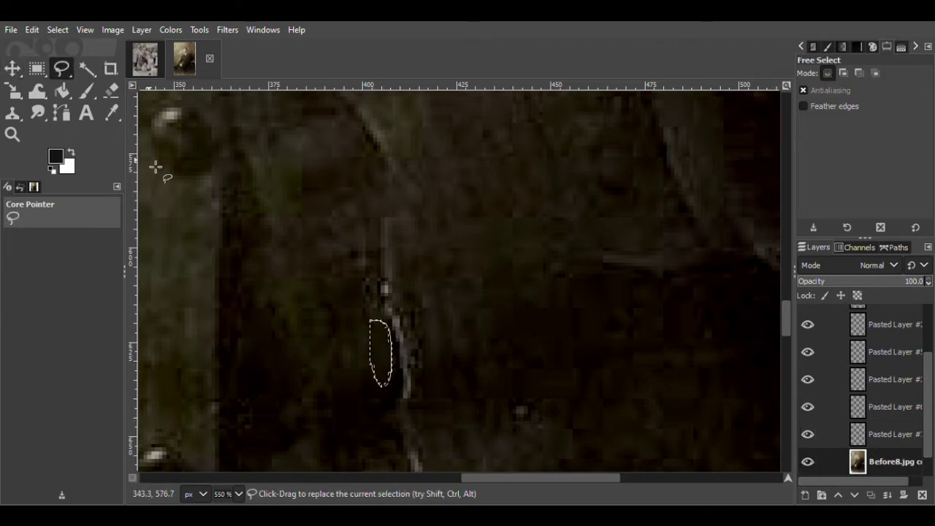
Copy the tall patch onto a new layer and move it sideways over the middle of the bright crease
key("m")
key("ctrl+c")
key("ctrl+v")
key("shift+ctrl+n")
left_click_drag(389, 380, 523, 383)
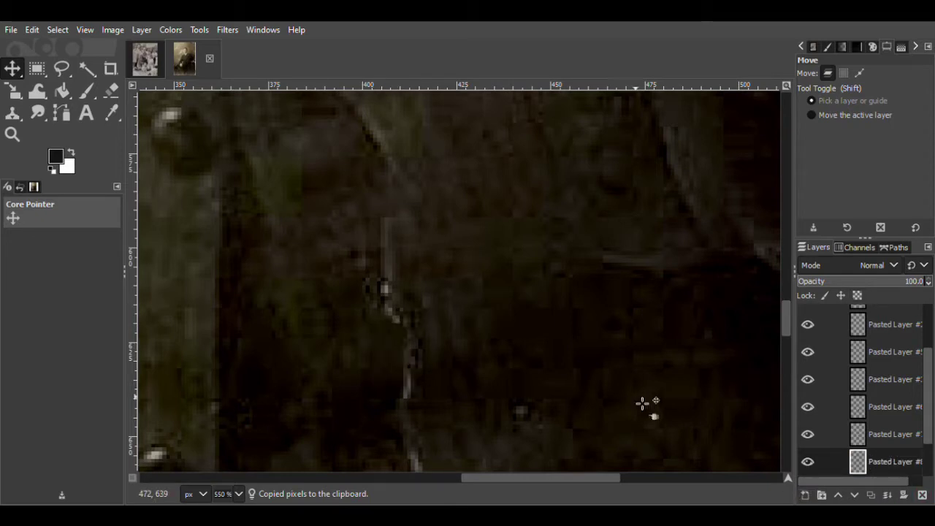
Free-select a narrow cloth patch on the Before8.jpg copy layer, beside the faint vertical line at the crease's upper end
scroll(877, 409, "down", 2)
left_click(888, 436)
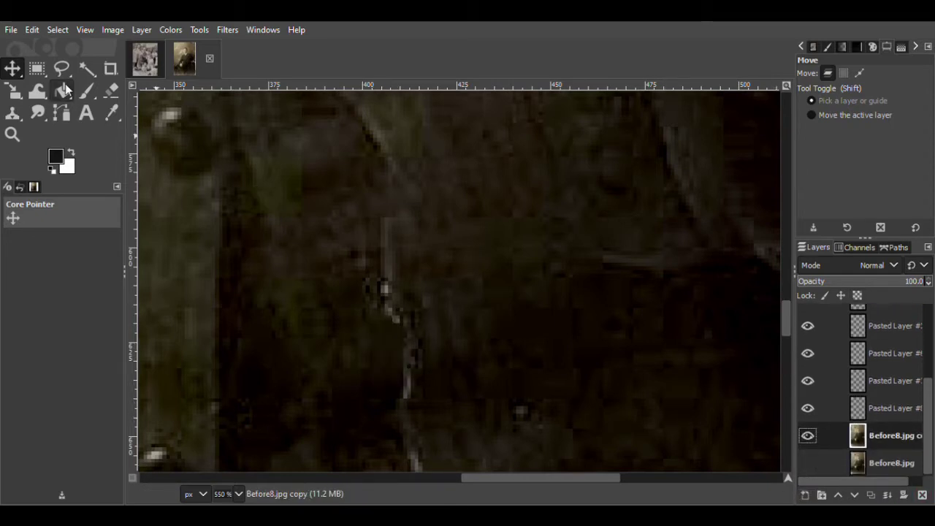
key("f")
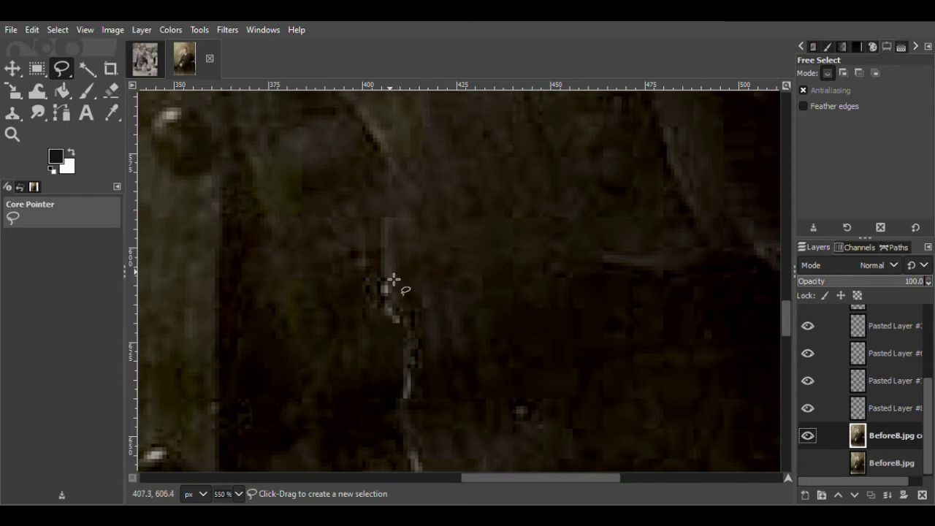
left_click_drag(361, 271, 369, 275)
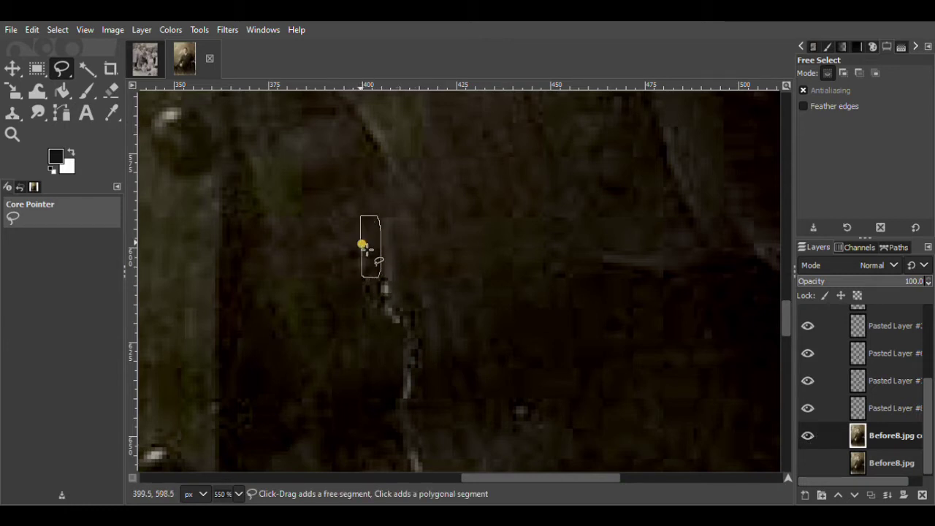
key("Return")
Copy the narrow patch onto a new layer and move it over the faint vertical line above the crease
key("m")
key("ctrl+c")
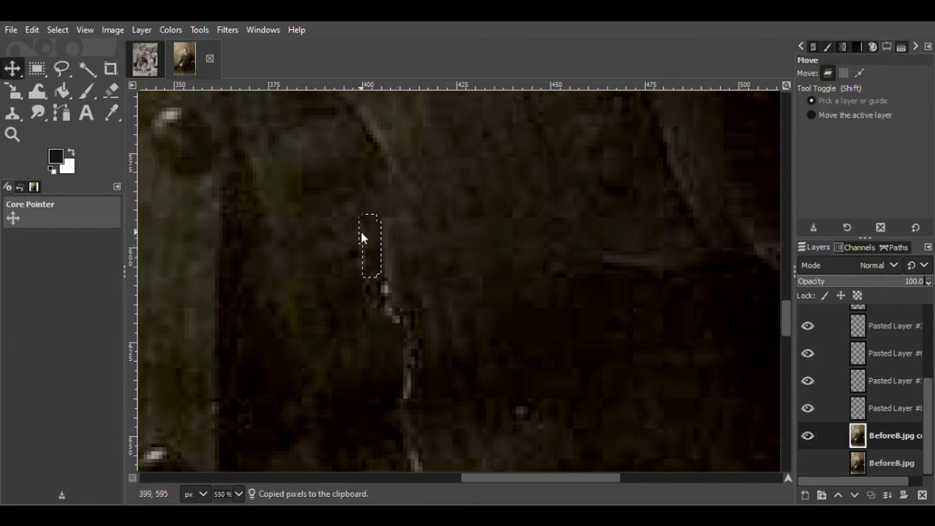
key("ctrl+v")
key("ctrl+shift+n")
mouse_move(366, 250)
left_mouse_down()
mouse_move(417, 257)
mouse_move(388, 252)
mouse_move(404, 255)
left_mouse_up()
Erase the excess of the narrow patch just above the crease's bright speck
left_click(112, 93)
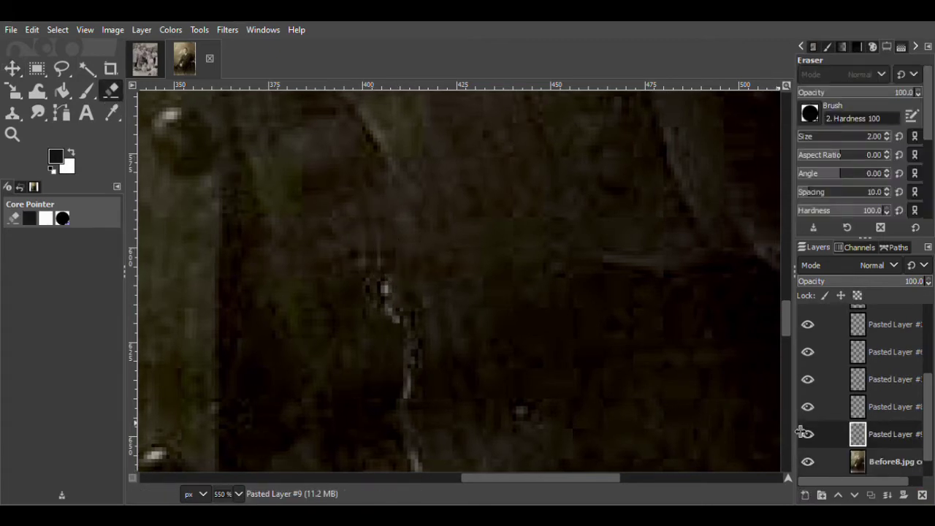
left_click(384, 286)
left_click(22, 68)
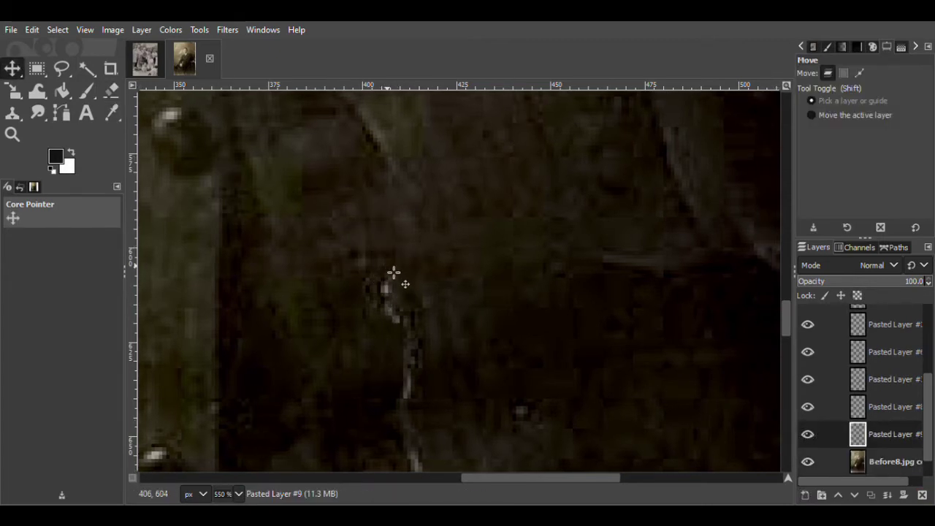
Set the narrow patch layer's opacity to 88.2, compare the picture with the layer off and on, and save the image
left_click(808, 435)
left_click(808, 435)
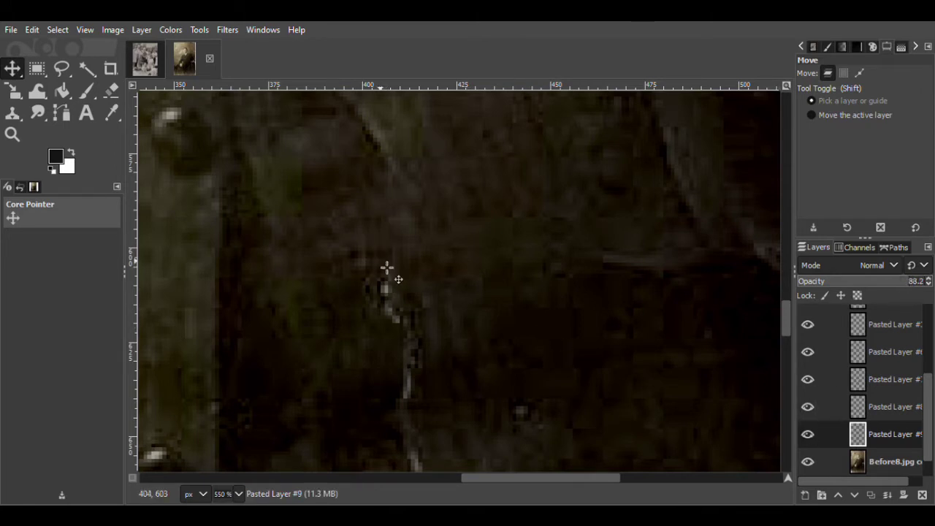
left_click(808, 435)
left_click(809, 435)
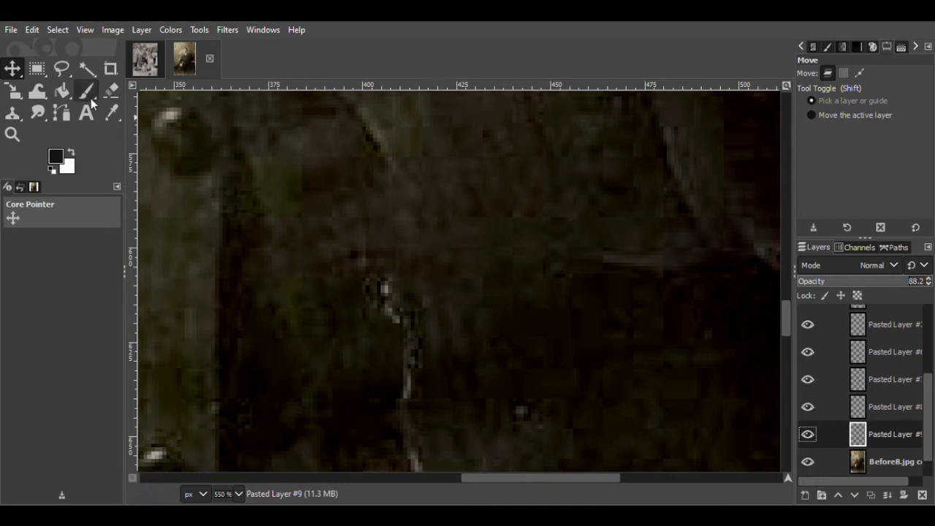
key("ctrl+s")
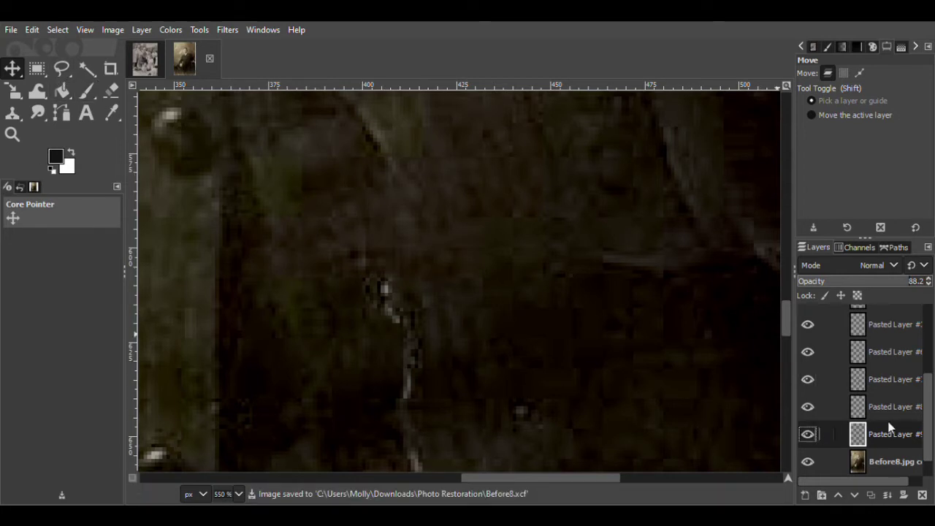
Paste the narrow patch onto another new layer above the crease, trim it with the Eraser, and compare the layer off and on
key("ctrl+v")
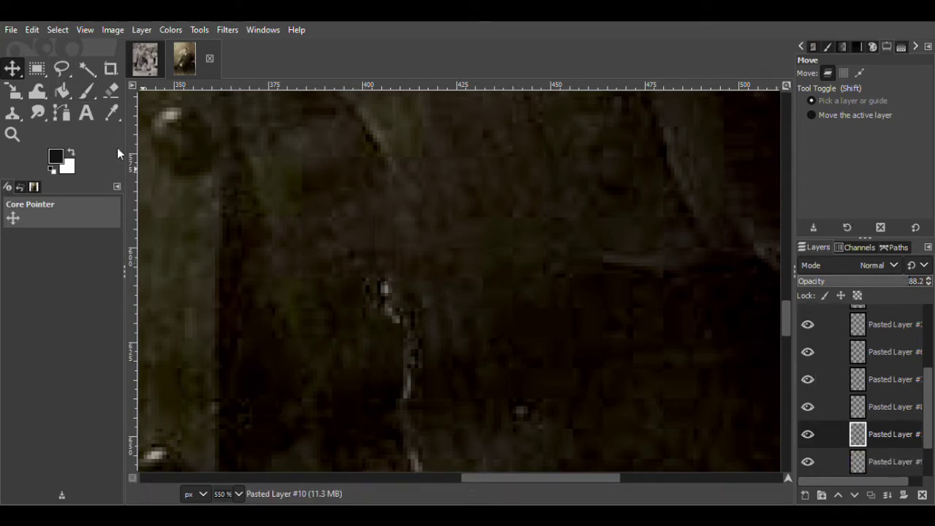
key("shift+e")
left_click(808, 433)
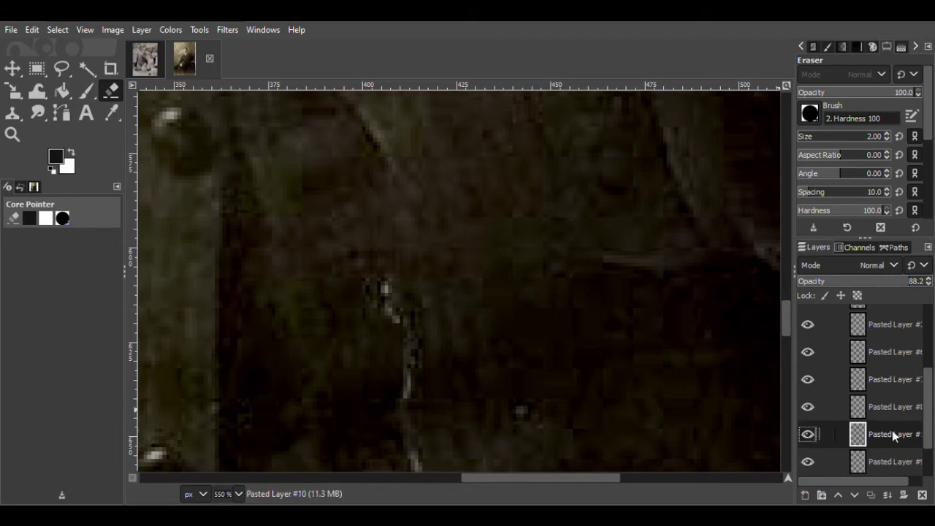
Merge the patch layers below Pasted Layer #4 down into Pasted Layer #9, and compare the picture with the merged layer off and on
key("ctrl+z")
left_click(845, 374)
left_click(870, 406)
left_click(870, 352)
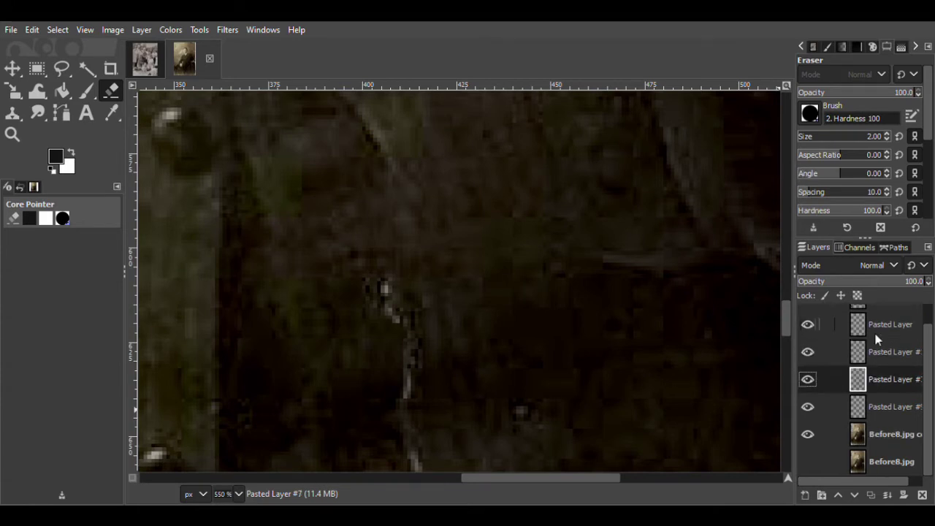
key("ctrl+z")
key("ctrl+z")
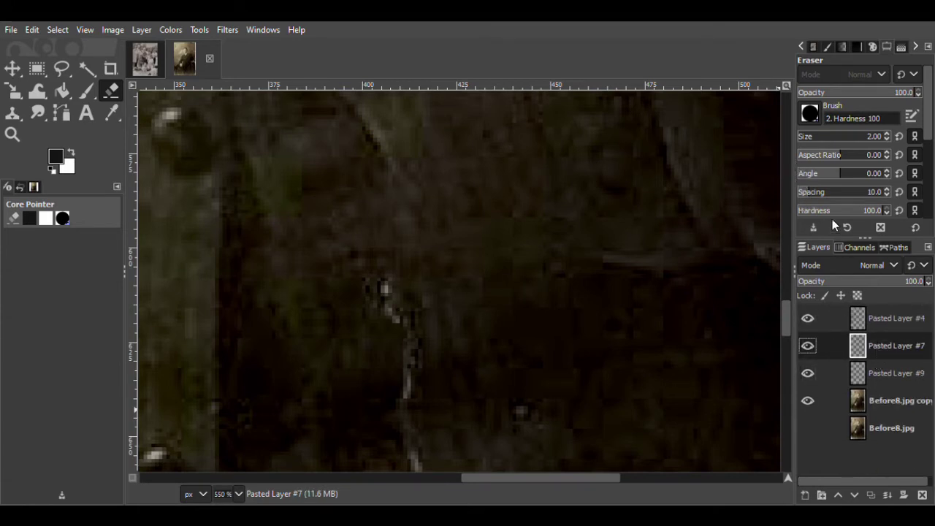
key("ctrl+z")
left_click(808, 346)
left_click(807, 345)
Free-select cloth left of the crease's bright speck on the Before8.jpg copy layer, copy it onto a new layer, and move it over the speck
key("f")
mouse_move(338, 290)
left_mouse_down()
mouse_move(349, 334)
mouse_move(337, 292)
left_mouse_up()
key("Return")
left_click(833, 374)
left_click(13, 75)
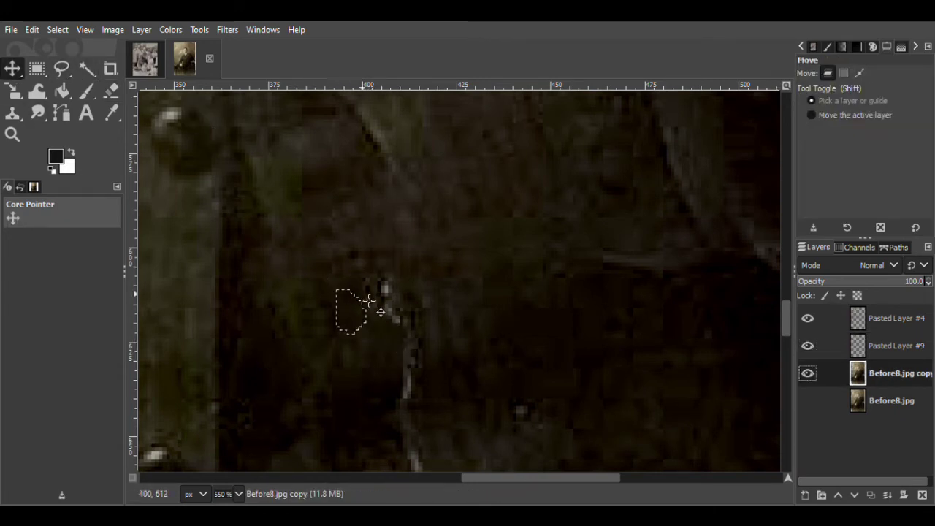
key("ctrl+c")
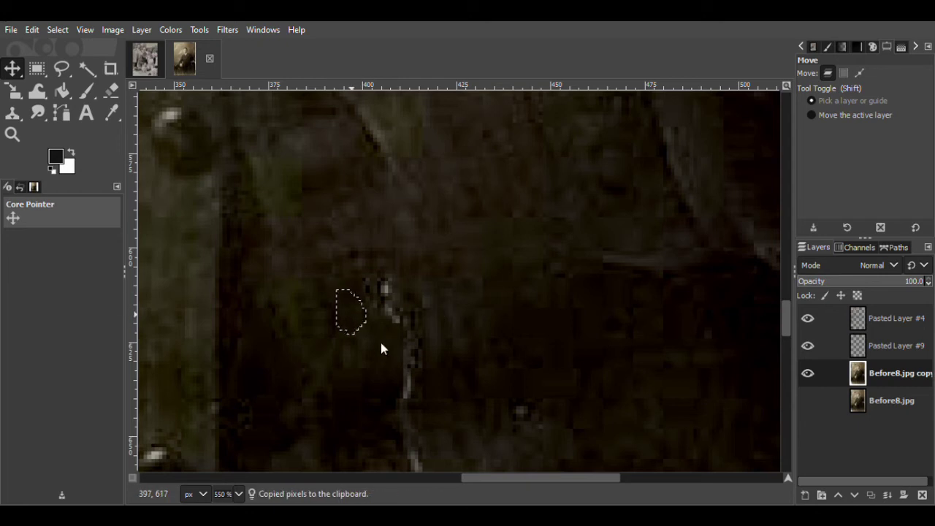
key("ctrl+v")
left_click(804, 495)
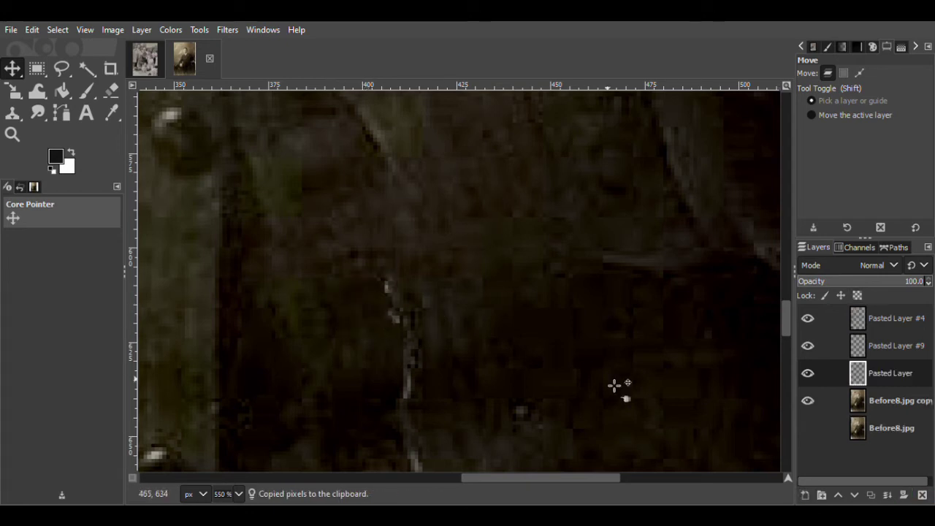
Erase the excess of the new patch beside the crease's bright speck and set its layer opacity to 100
left_click(110, 88)
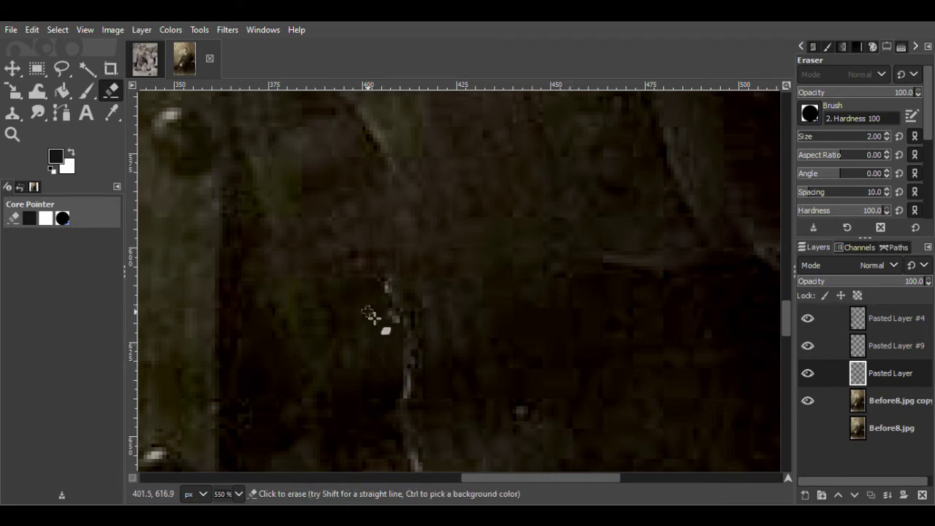
key("m")
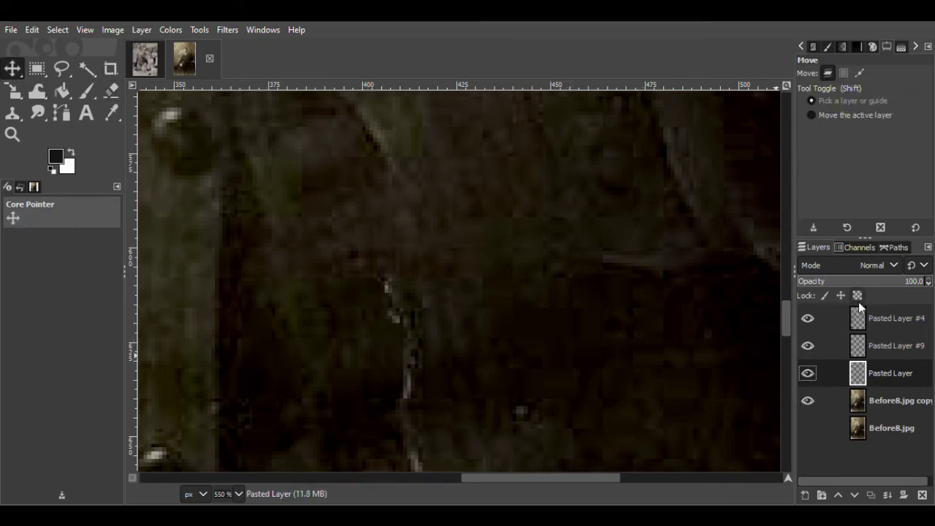
left_click_drag(901, 283, 925, 282)
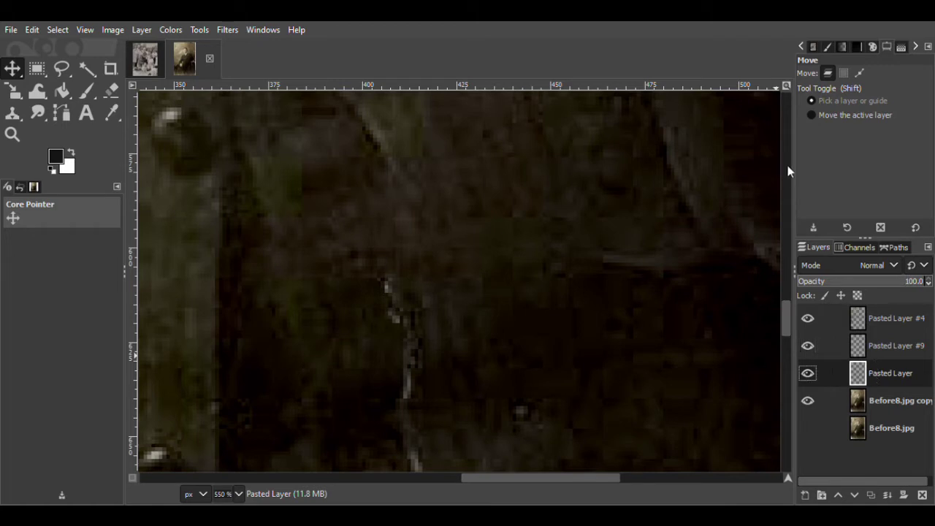
Duplicate the patch layer and move the copy over the rest of the bright line at the crease's upper end
key("shift+ctrl+d")
left_click_drag(397, 323, 412, 320)
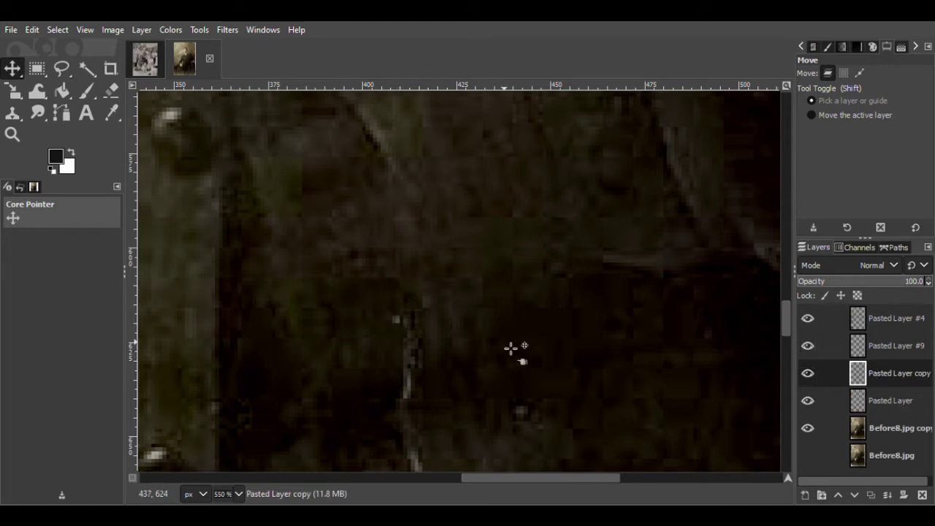
left_click(895, 283)
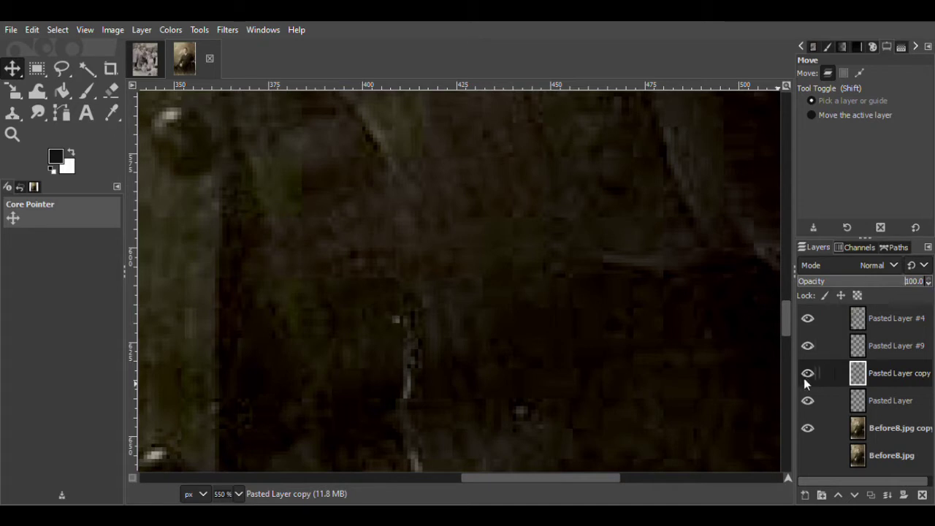
Copy a small free-selected cloth patch from right of the crease onto a new layer and move it over the remaining light dot
key("f")
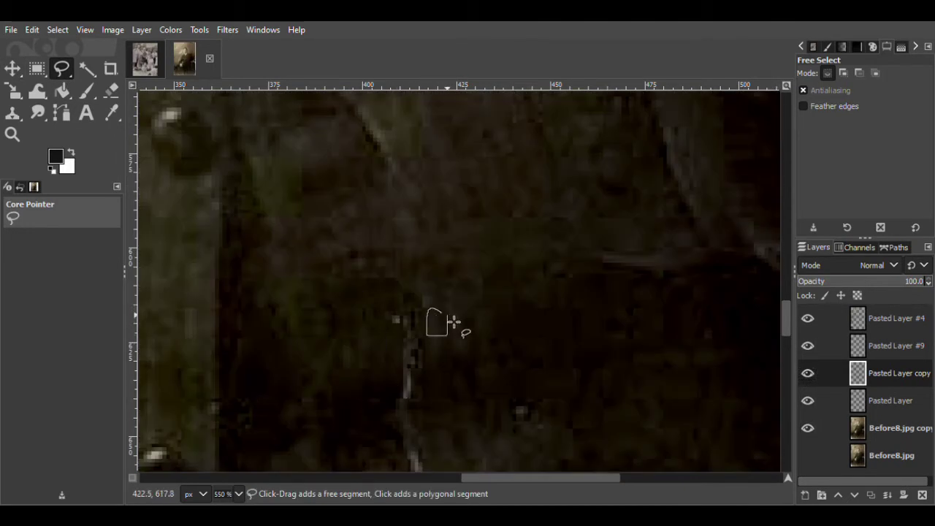
key("Return")
left_click(884, 428)
key("m")
key("ctrl+shift+c")
key("ctrl+v")
left_click(806, 495)
left_click_drag(445, 336, 413, 332)
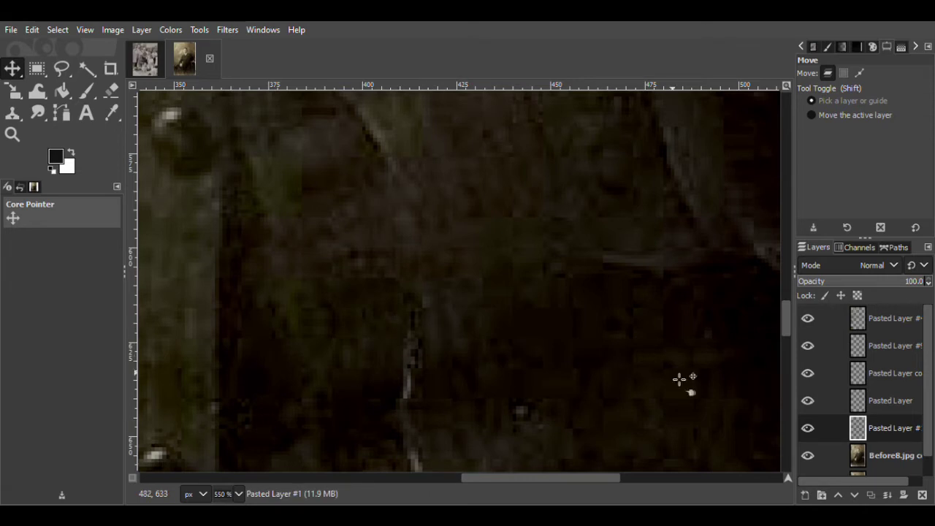
Paste the same small patch onto a second new layer, move it over the dark marks beside the crease, and erase its excess
key("ctrl+v")
key("ctrl+shift+n")
mouse_move(428, 326)
left_mouse_down()
mouse_move(421, 331)
mouse_move(435, 328)
mouse_move(420, 329)
left_mouse_up()
left_click(117, 98)
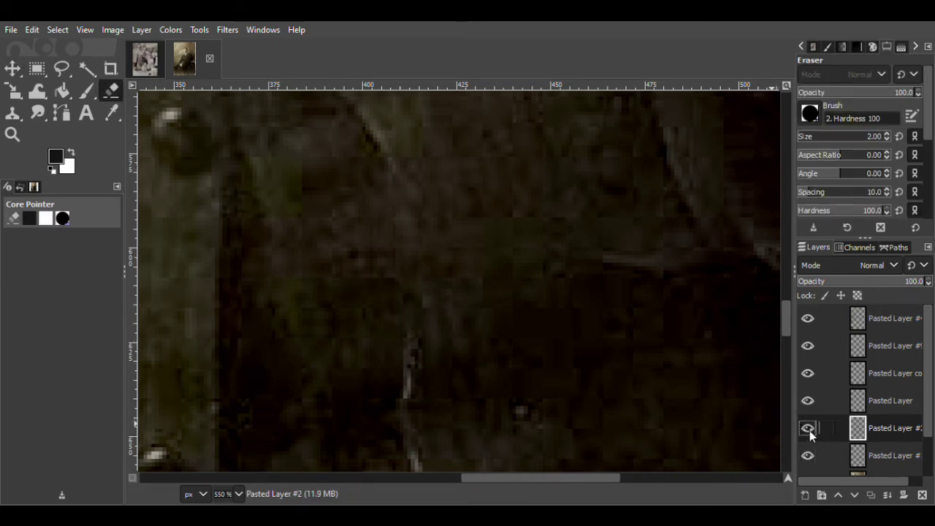
Free-select a rounded cloth patch right of the crease's speckled section, copy it to a new layer, and move it over that section
key("f")
left_click_drag(424, 334, 431, 361)
double_click(426, 335)
scroll(862, 395, "down", 2)
left_click(888, 434)
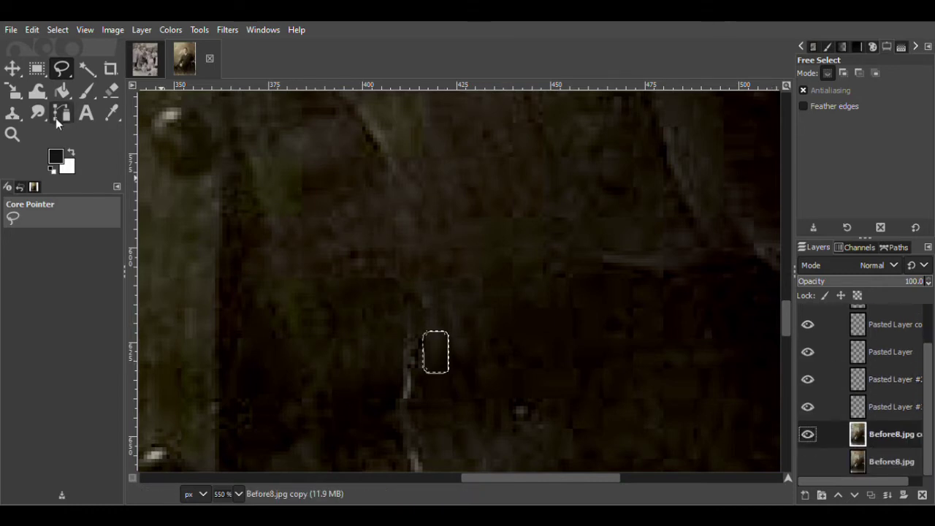
key("m")
key("ctrl+c")
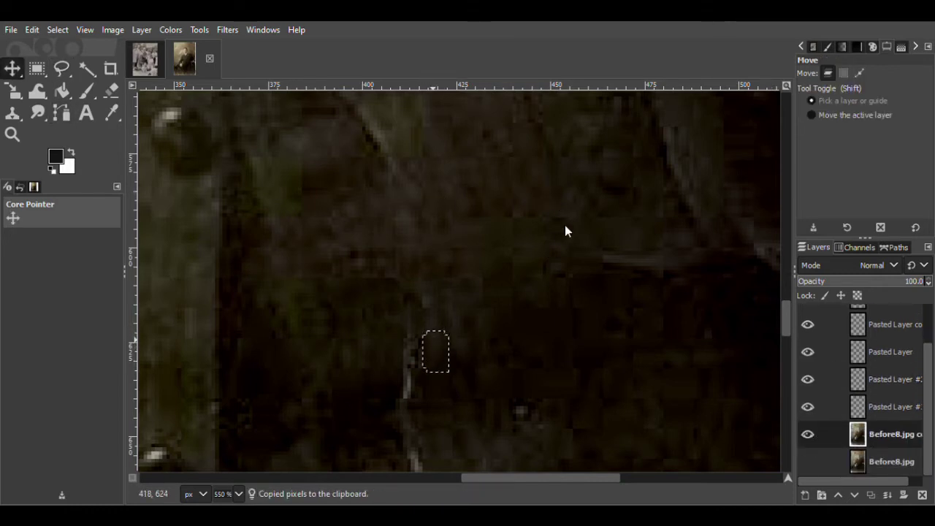
key("ctrl+v")
key("shift+ctrl+n")
left_click_drag(445, 365, 422, 363)
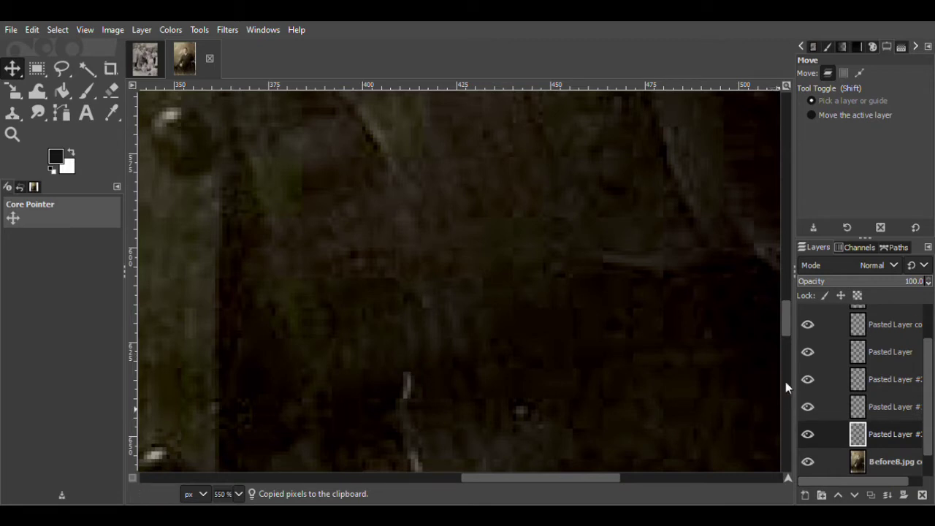
Free-select cloth beside the next short white line down the crease, copy it onto a new layer, and cover that line with it
key("f")
mouse_move(441, 380)
left_mouse_down()
mouse_move(438, 409)
mouse_move(441, 381)
left_mouse_up()
key("Return")
left_click(811, 464)
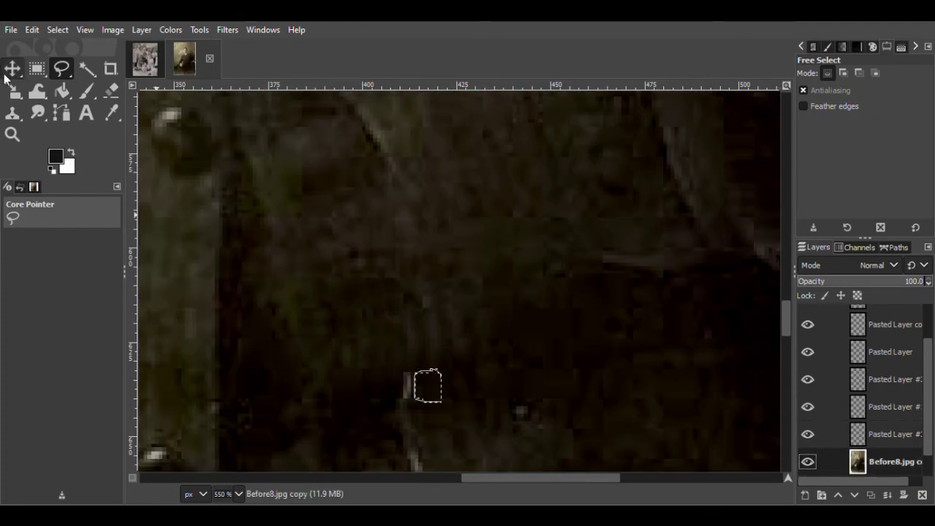
key("m")
key("shift+ctrl+c")
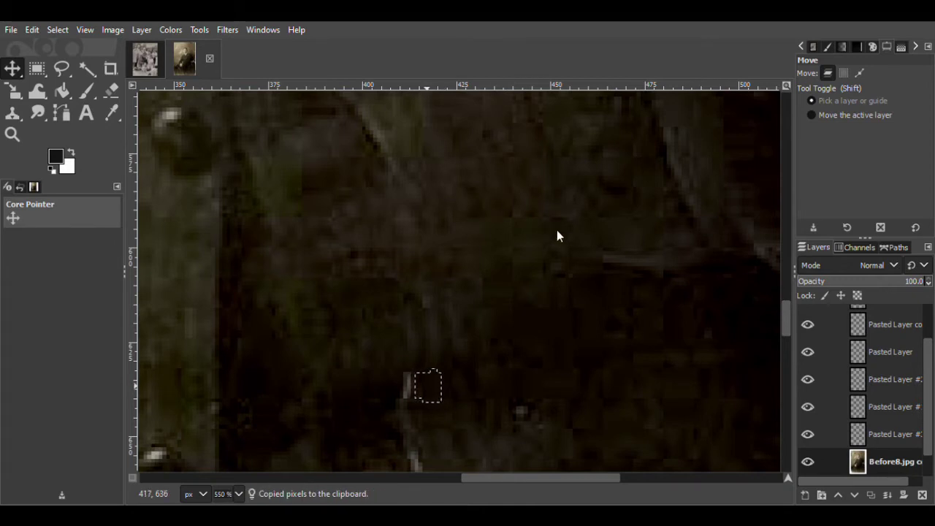
key("ctrl+v")
key("shift+ctrl+n")
left_click_drag(443, 402, 424, 396)
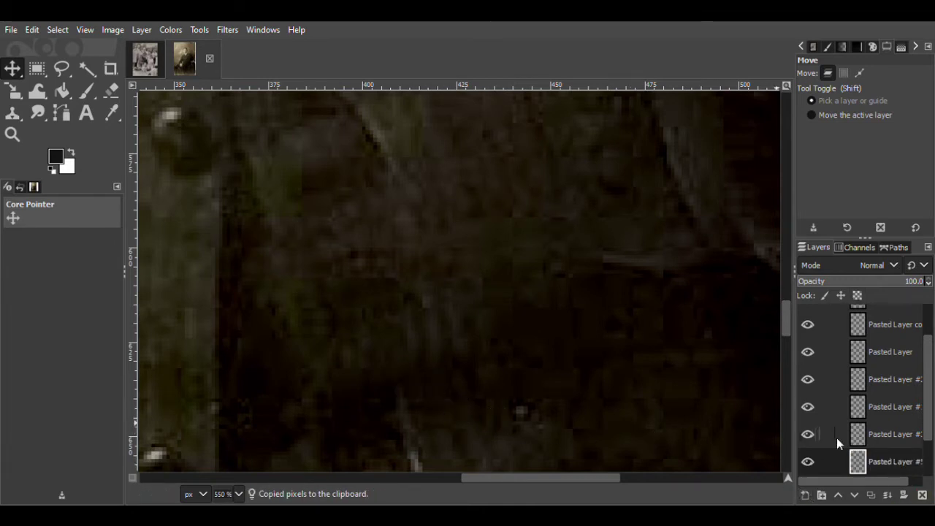
Merge the crease patch layers below Pasted Layer #4 down into Pasted Layer #5
key("Page_Up")
key("Page_Up")
key("Page_Up")
key("Page_Up")
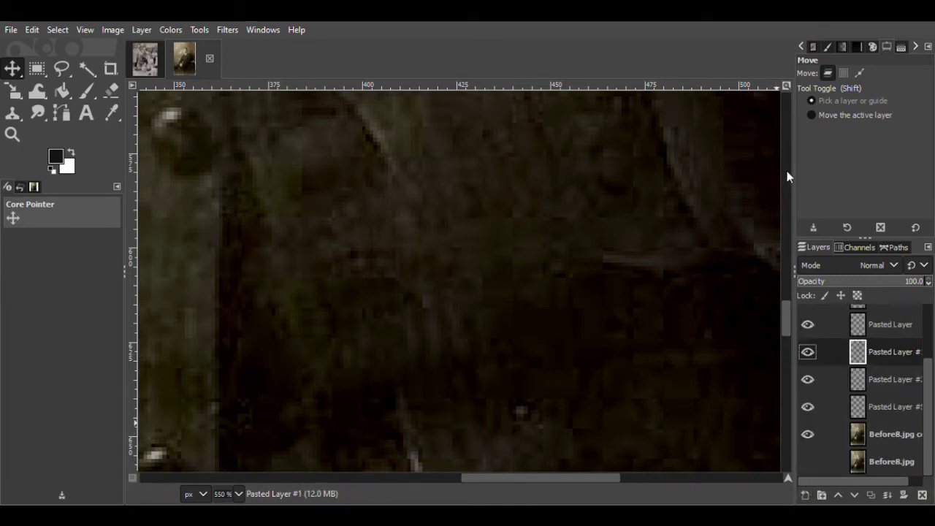
key("Delete")
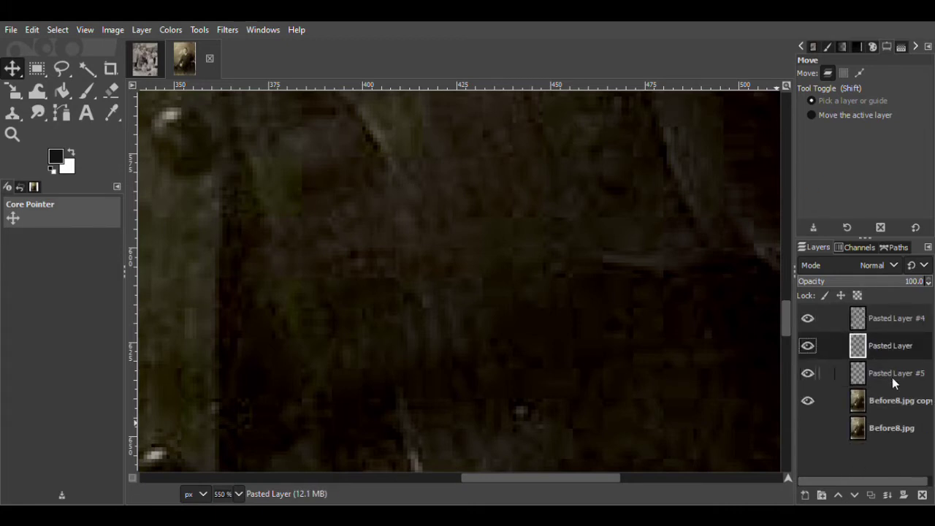
key("Delete")
Free-select a squarish cloth patch on the Before8.jpg copy layer, right of the faint line above the crease's remaining bright part
left_click_drag(790, 316, 791, 337)
key("f")
left_click(808, 373)
left_click(807, 373)
mouse_move(411, 246)
left_mouse_down()
mouse_move(432, 278)
mouse_move(413, 246)
left_mouse_up()
key("Return")
key("Page_Down")
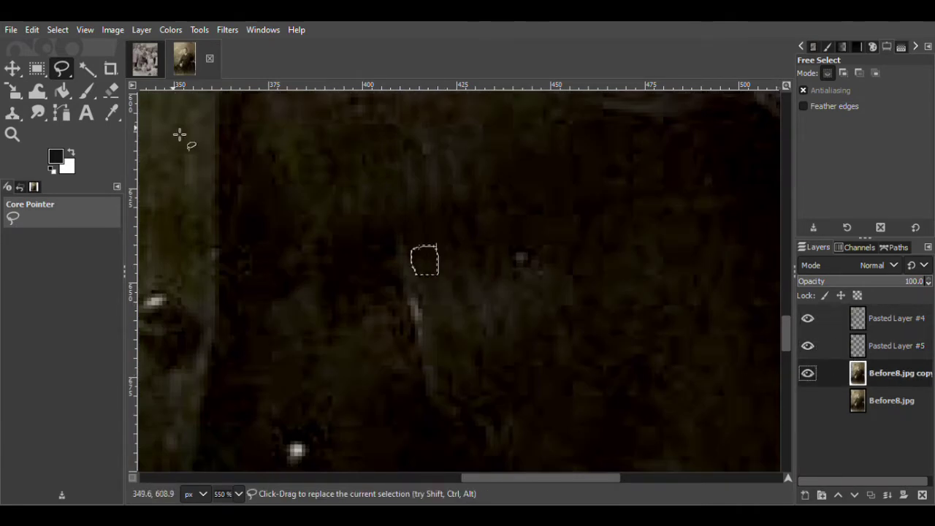
Copy the squarish patch onto a new layer, move it over the faint line's upper end, and erase its excess
key("m")
key("ctrl+c")
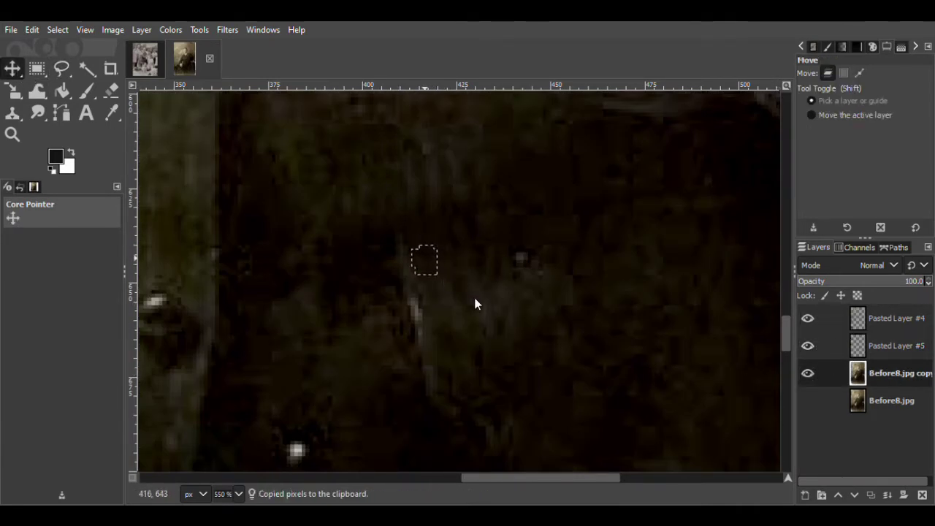
key("ctrl+v")
left_click(805, 495)
left_click_drag(440, 264, 261, 211)
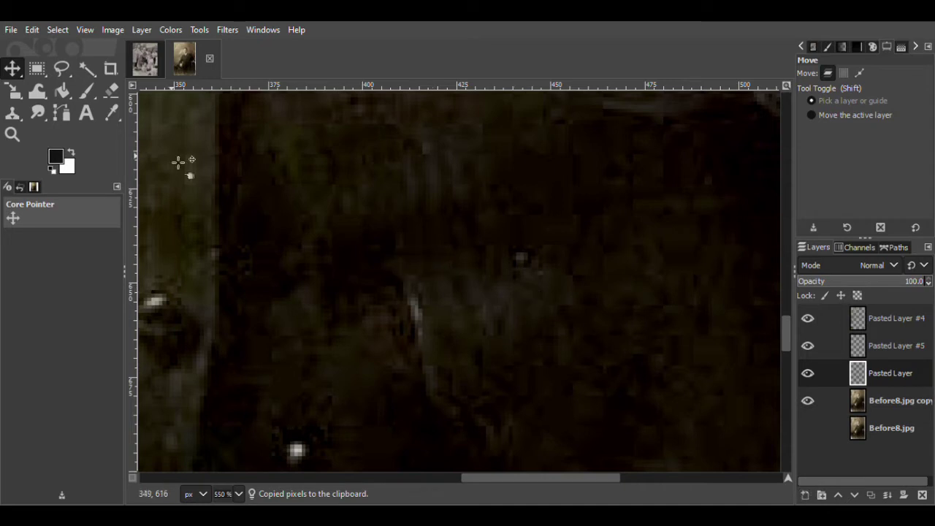
key("shift+e")
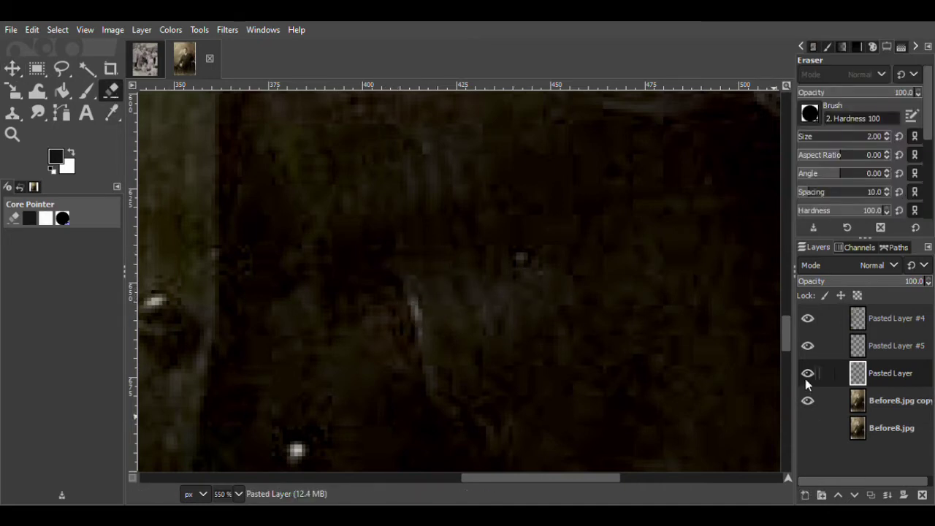
Free-select a tiny cloth patch on the Before8.jpg copy layer, just up and left of the covered faint line
key("f")
left_click(395, 234)
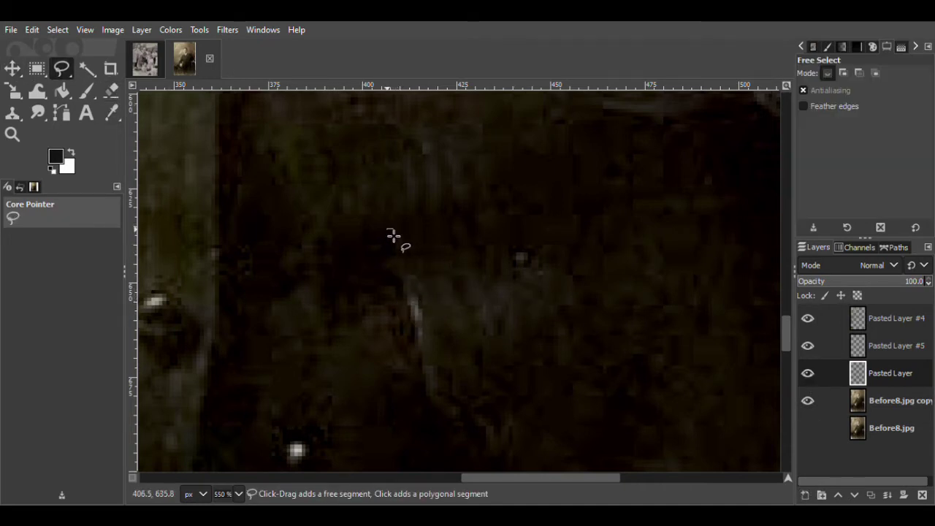
key("Page_Down")
key("m")
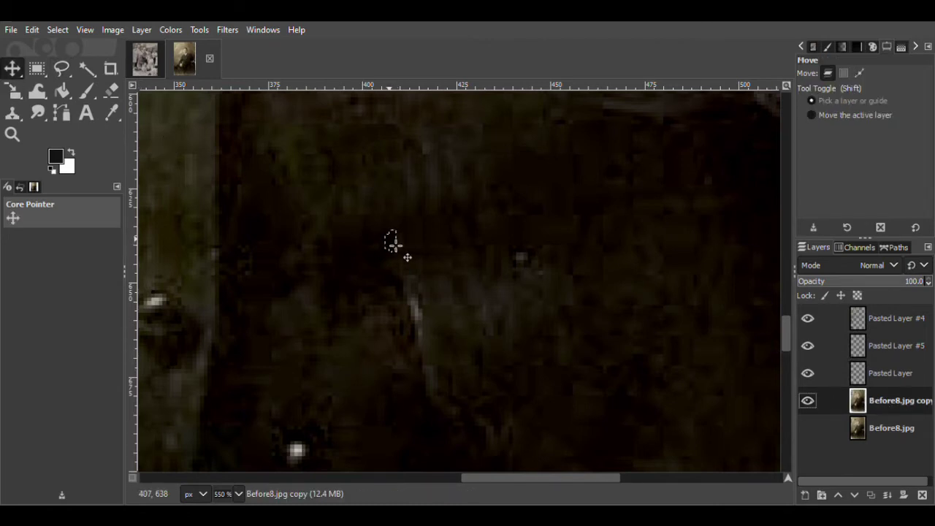
Copy the tiny patch onto a new layer, raise it above Pasted Layer #5, and position it over the faint line's upper end
key("ctrl+c")
key("ctrl+v")
key("shift+ctrl+n")
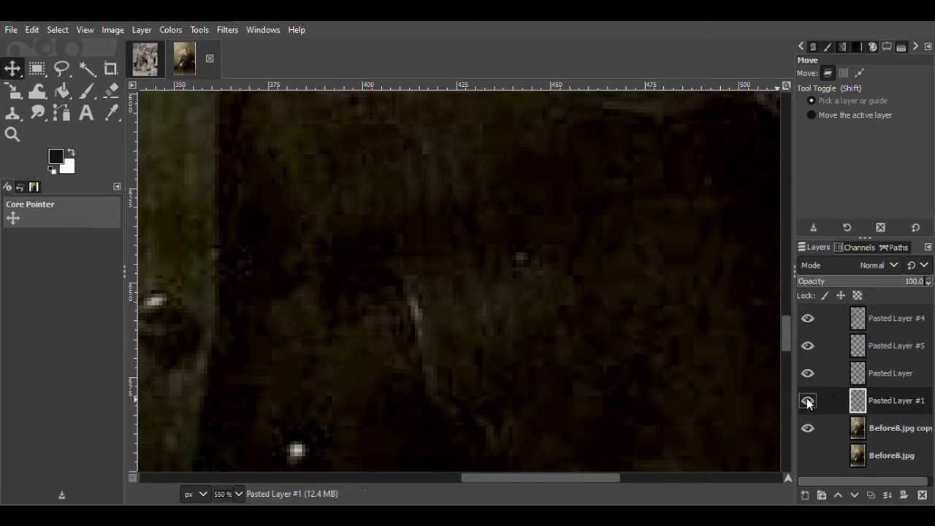
left_click_drag(860, 356, 860, 333)
left_click(406, 250)
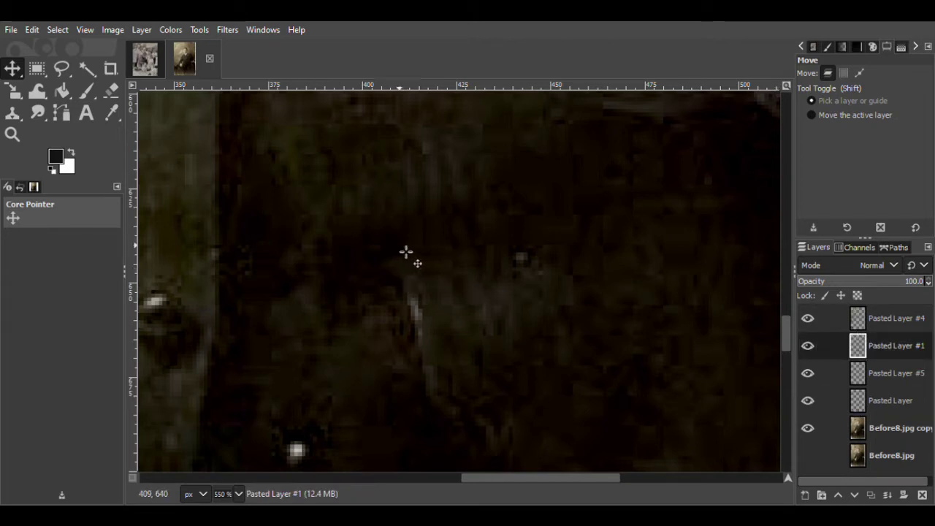
Set the tiny patch layer's opacity to 70.4 and merge the patch layers below Pasted Layer #4 down into Pasted Layer
left_click(890, 282)
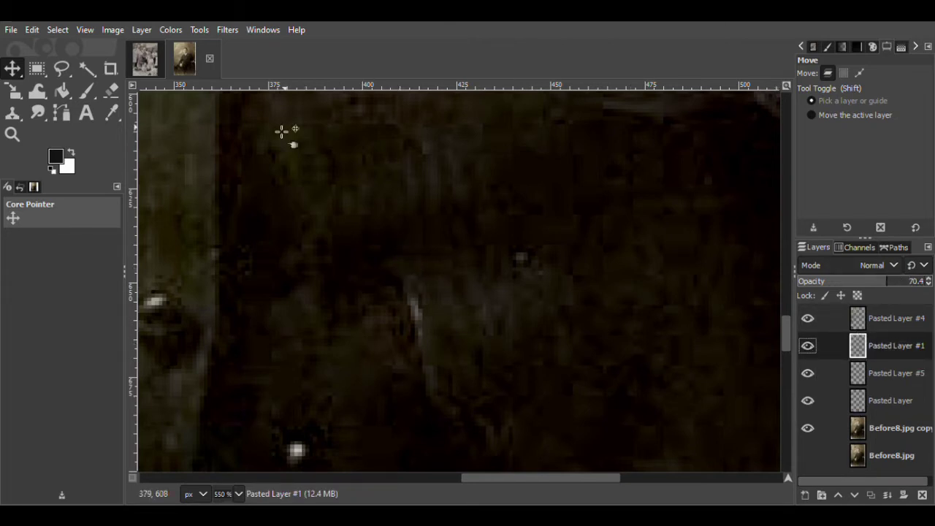
key("f")
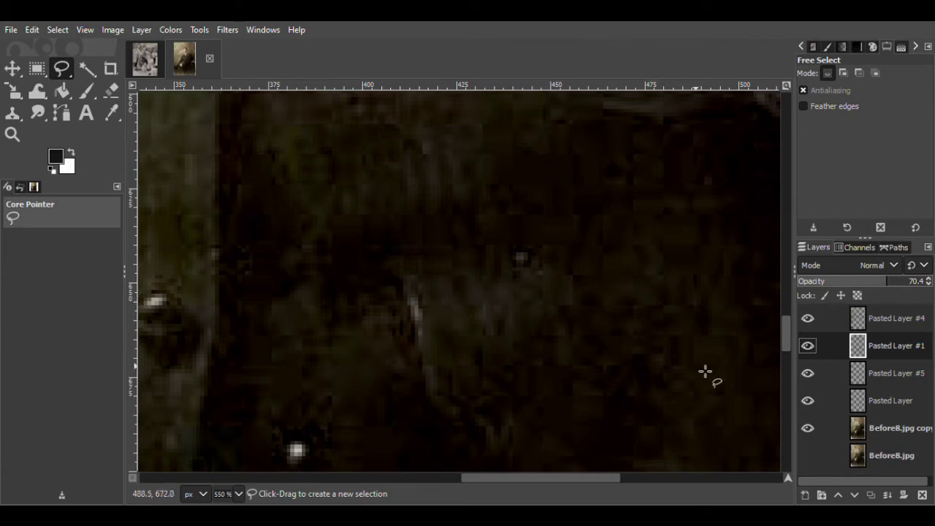
key("Delete")
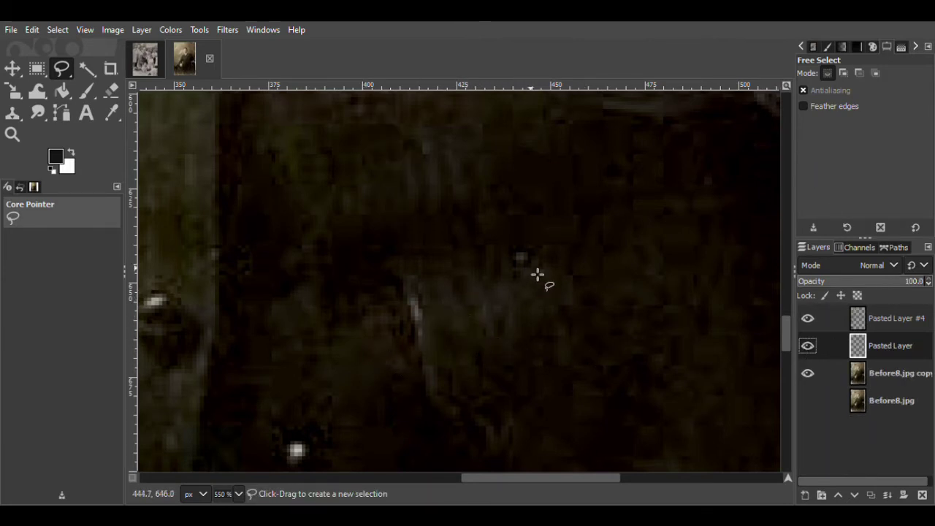
Free-select a thin horizontal cloth patch on the Before8.jpg copy layer, just above the small light speck right of the crease
left_click_drag(526, 226, 508, 234)
key("Return")
key("Page_Down")
key("m")
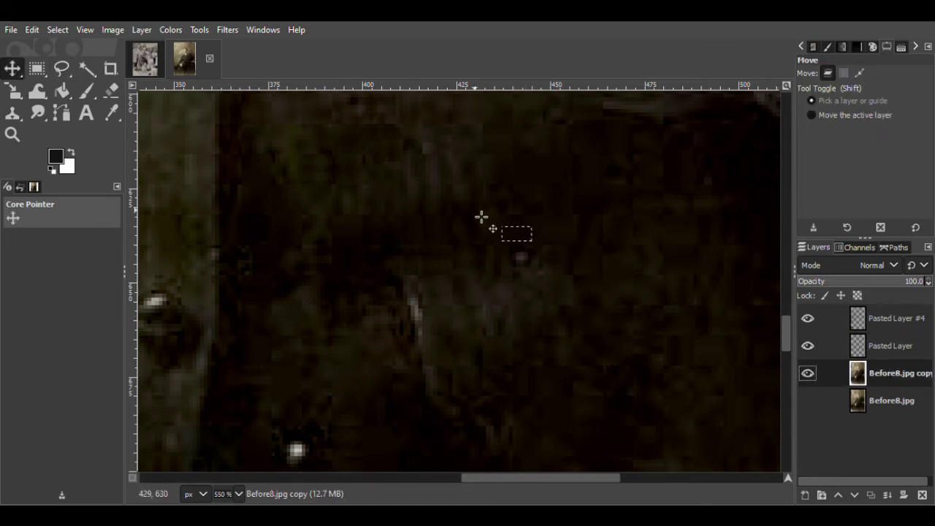
Copy the selected patch onto a new layer, position it over the small light speck, and set its opacity to 92.5
key("ctrl+c")
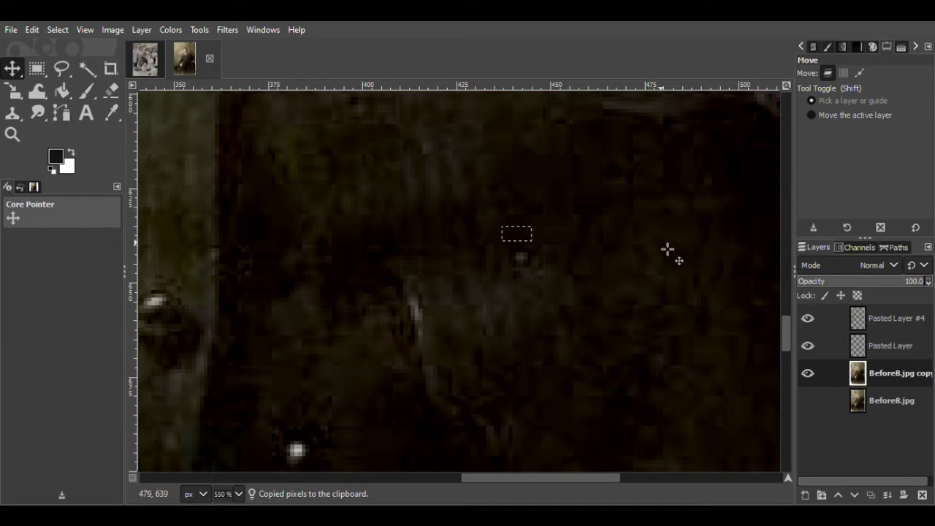
key("ctrl+v")
left_click(805, 496)
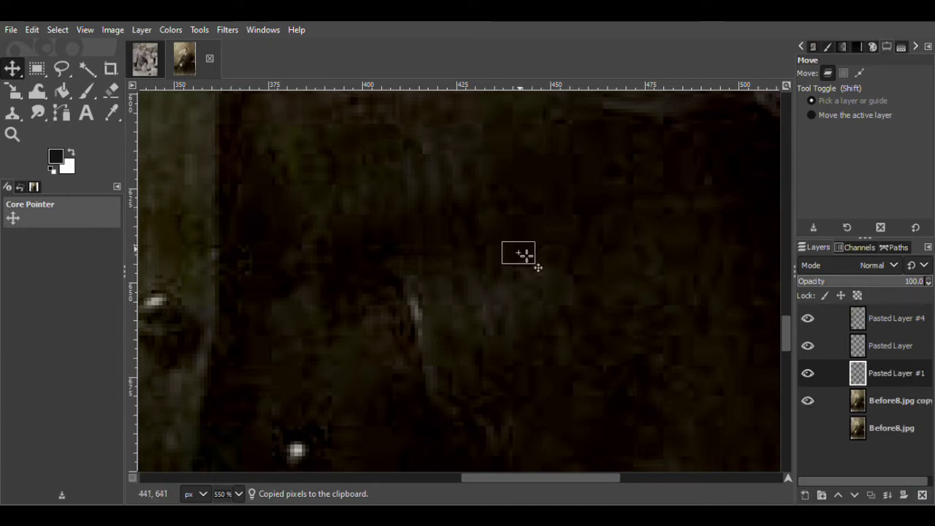
left_click_drag(890, 290, 910, 285)
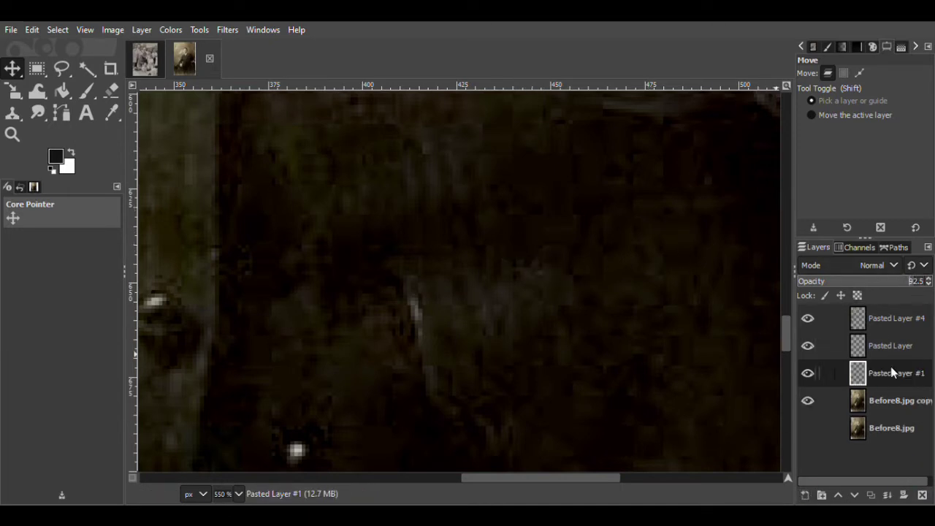
Paste a second copy of the patch over the small speck on its own layer and set the first patch's opacity to 72.6
key("ctrl+v")
key("shift+ctrl+n")
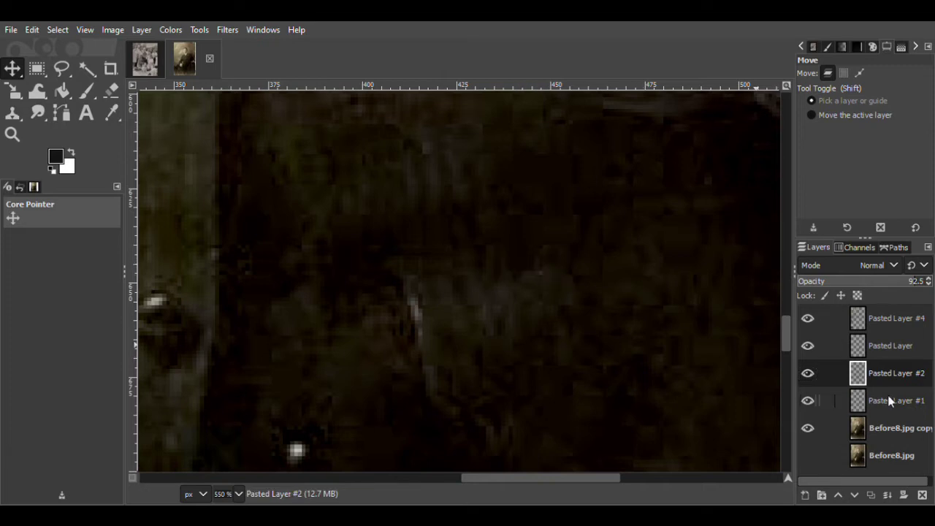
key("Page_Down")
left_click_drag(877, 286, 893, 285)
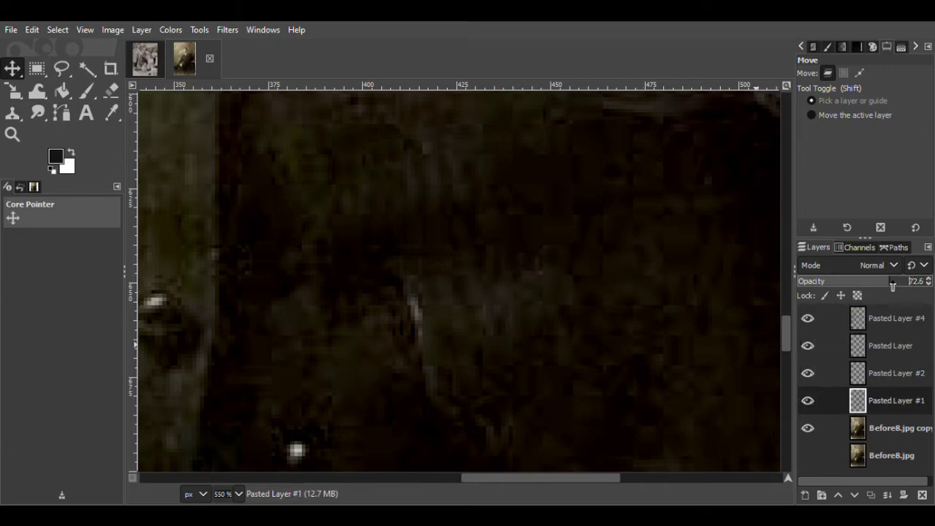
Merge the patch layers below Pasted Layer #4 down into Pasted Layer #1
left_click(881, 364)
key("ctrl+m")
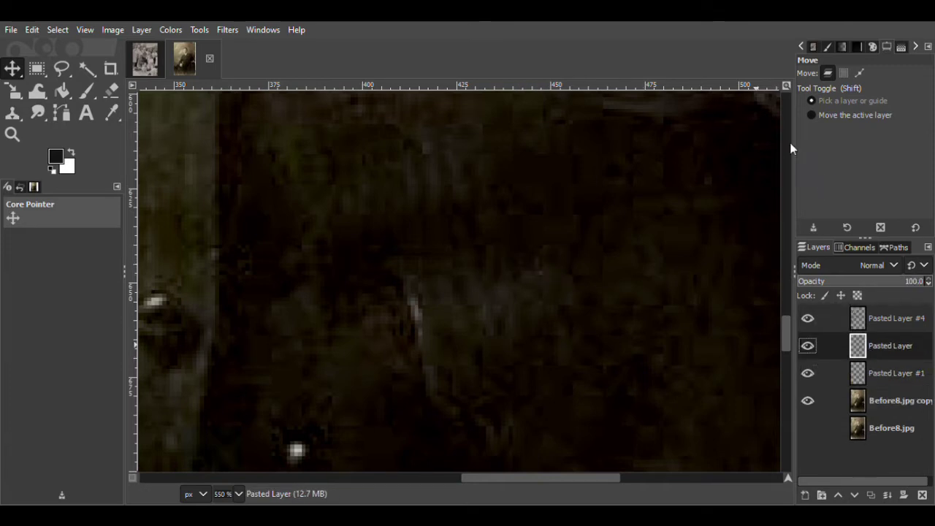
key("ctrl+m")
Free-select a narrow slanted cloth patch on the Before8.jpg copy layer, just left of the crease's lower half
key("f")
left_click(395, 333)
left_click_drag(427, 393, 398, 333)
key("Return")
left_click(892, 373)
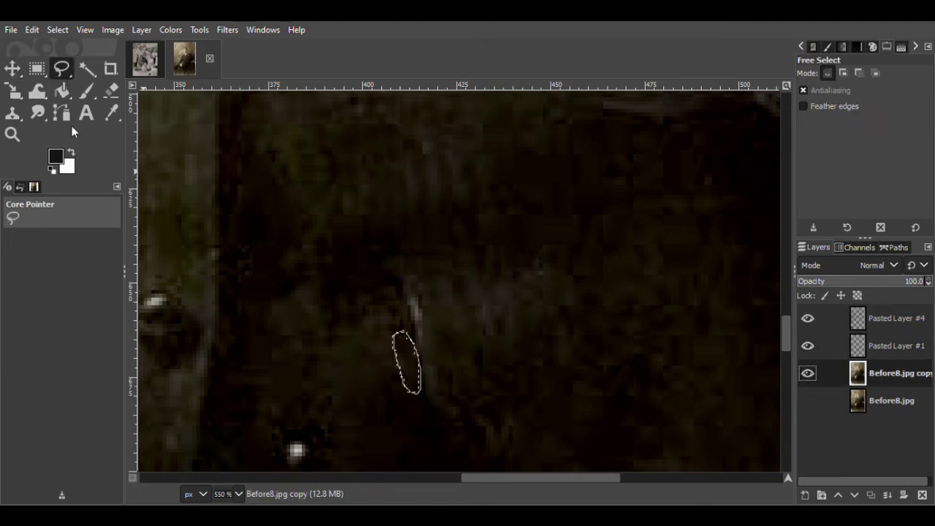
Copy the slanted patch onto a new layer, position it over the crease's lower half, and trim it with the Eraser
key("m")
key("ctrl+c")
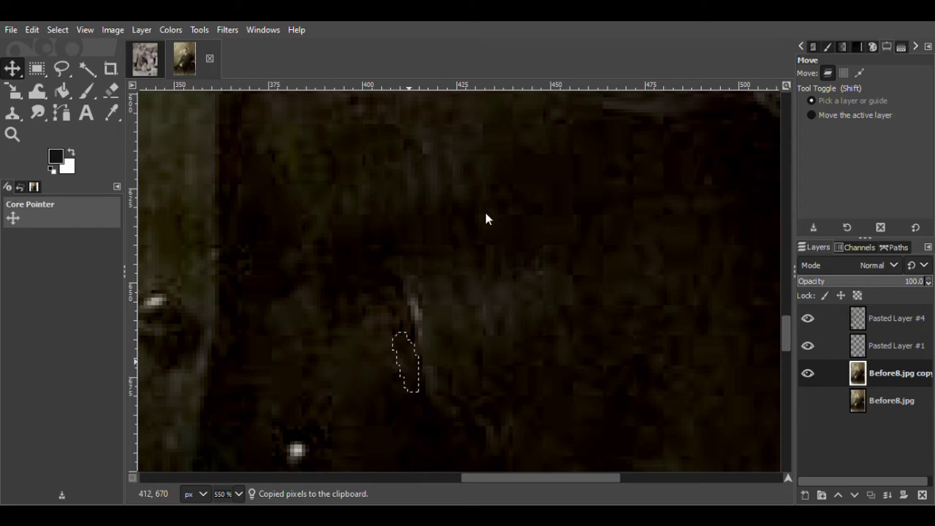
key("ctrl+v")
left_click(805, 496)
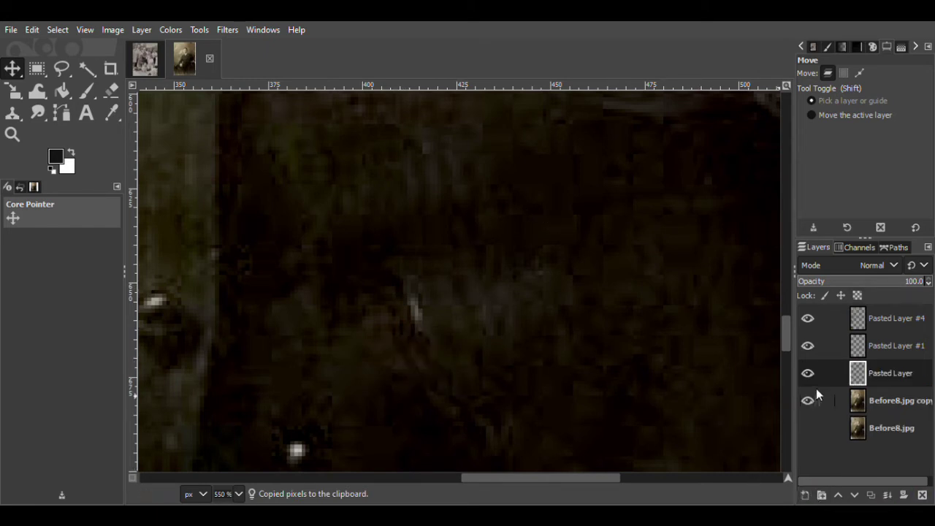
left_click_drag(437, 382, 490, 397)
key("shift+e")
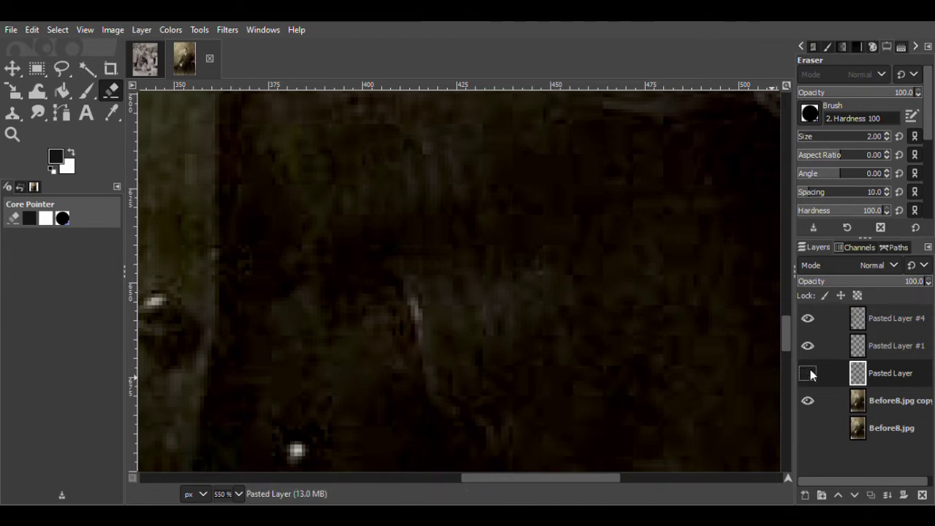
Free-select a narrow vertical cloth patch on the Before8.jpg copy layer, just right of the crease's bright upper part
left_click(61, 68)
mouse_move(430, 305)
left_mouse_down()
mouse_move(433, 345)
mouse_move(450, 341)
mouse_move(428, 309)
left_mouse_up()
key("Return")
key("Page_Down")
Copy the vertical patch onto a new layer and position it over the crease's bright upper part
key("m")
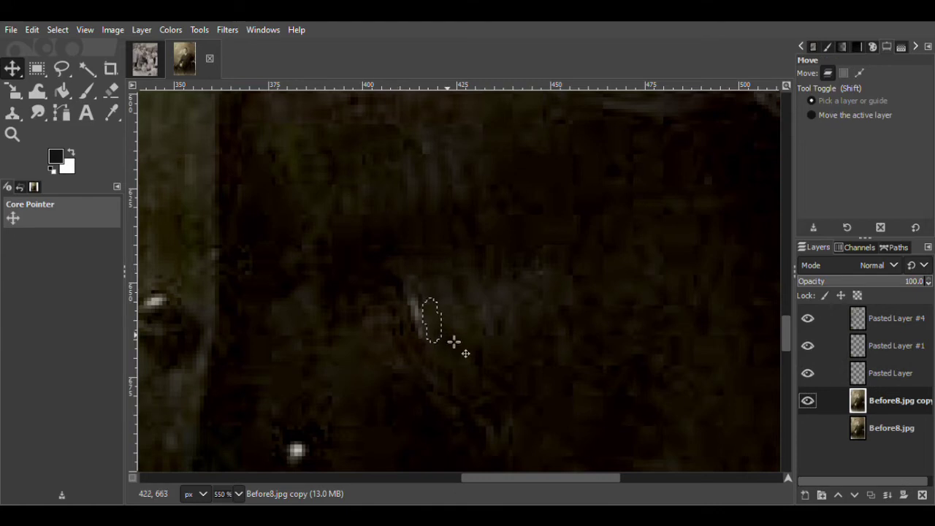
key("ctrl+c")
key("ctrl+v")
key("shift+ctrl+n")
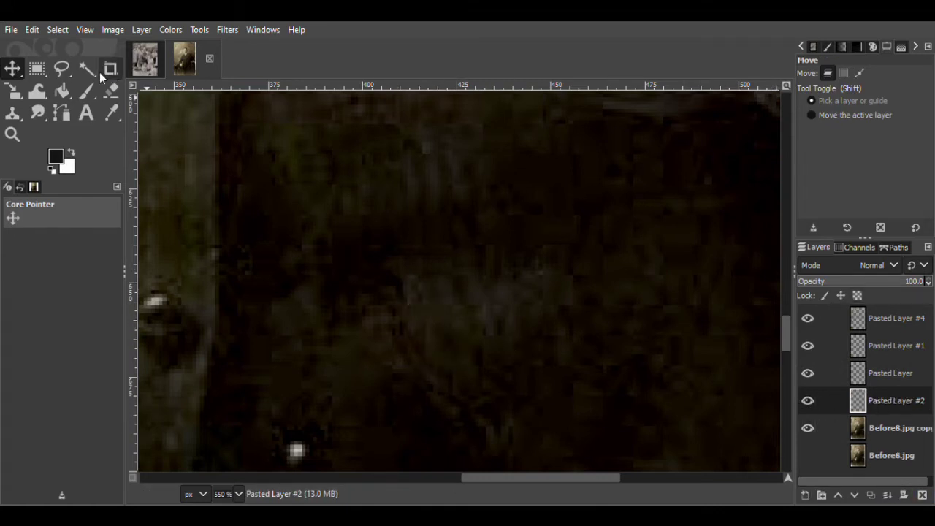
Free-select a small upright cloth patch on the Before8.jpg copy layer, left of the covered crease
key("f")
left_click_drag(384, 332, 381, 360)
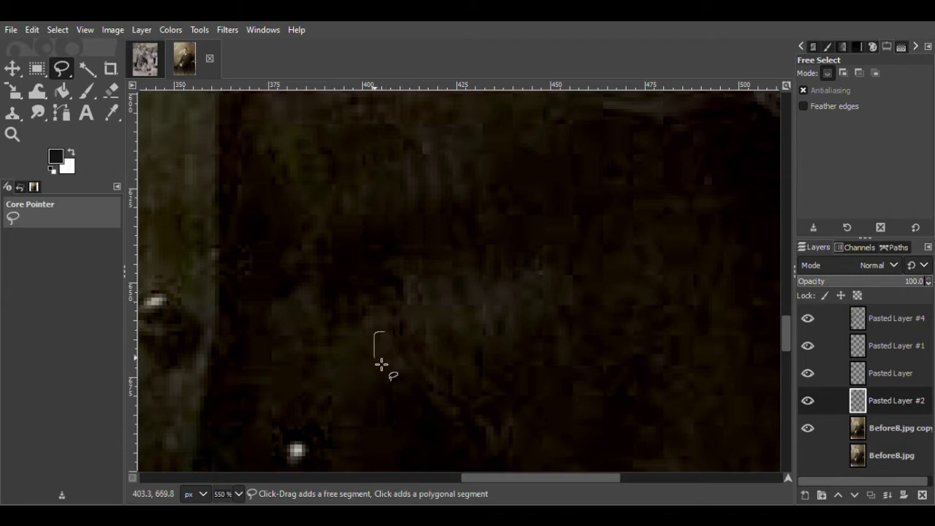
key("Return")
key("Page_Down")
Copy the small upright patch onto a new layer, raise it above Pasted Layer #1, and position it at the crease's upper end
key("m")
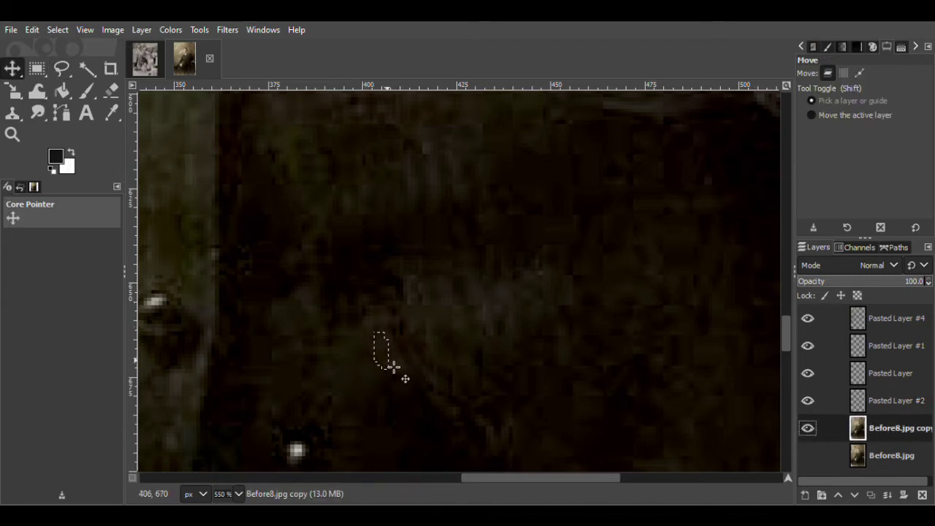
key("ctrl+c")
key("ctrl+v")
left_click(805, 495)
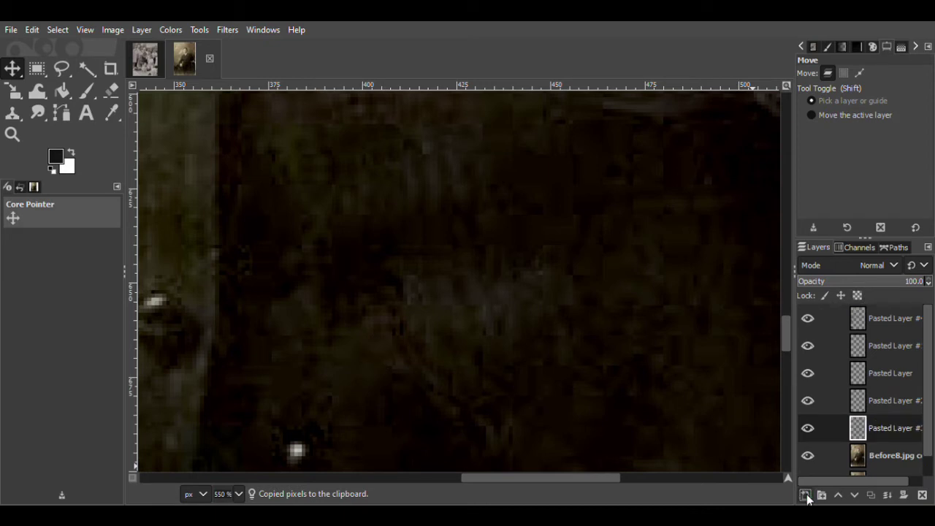
left_click(809, 430, "shift")
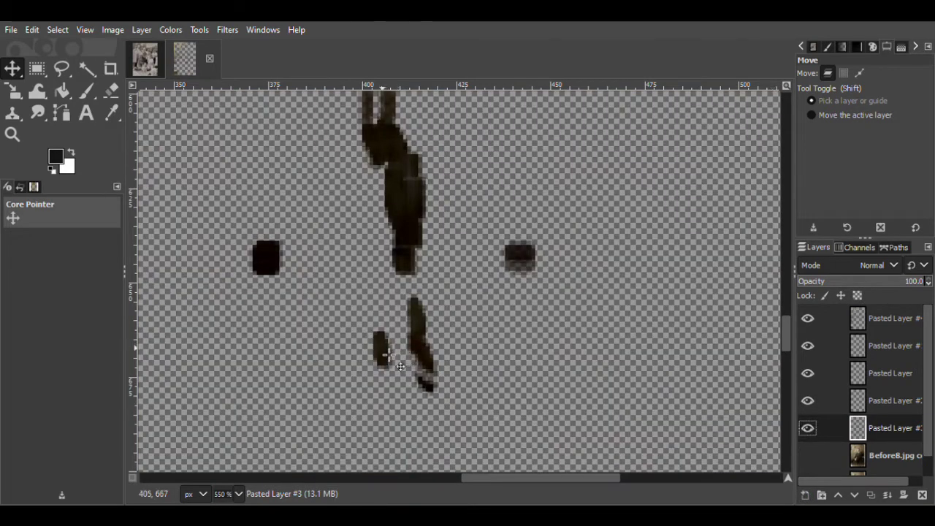
key("ctrl+z")
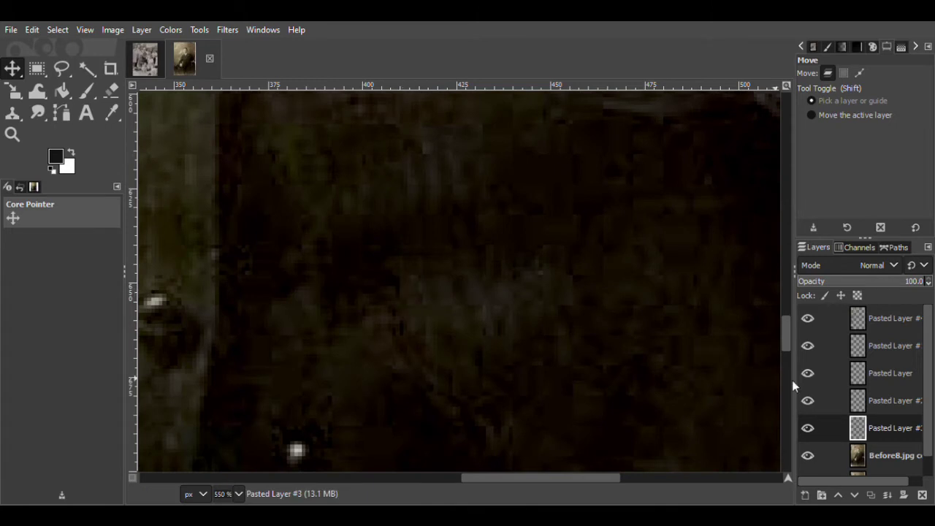
left_click_drag(860, 380, 855, 340)
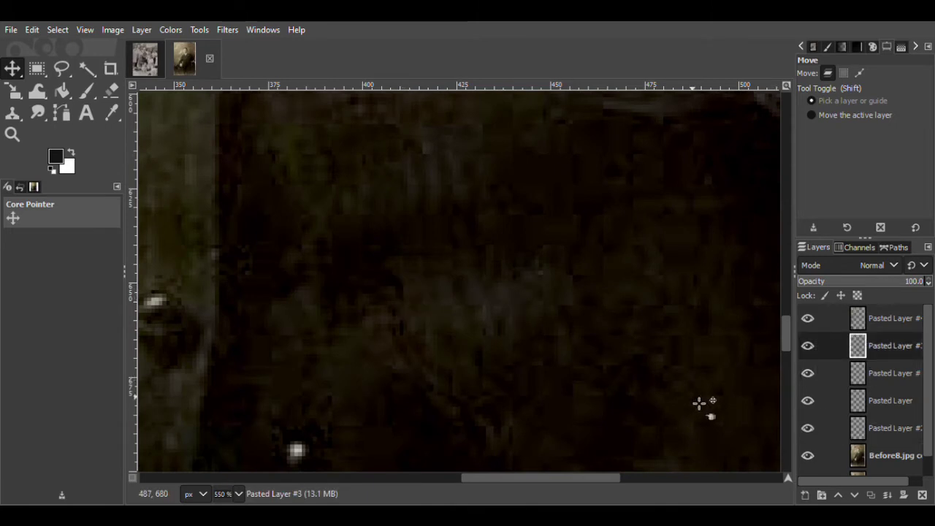
Paste another copy of the small patch at 60.2 opacity and merge the patch layers below Pasted Layer #4 into Pasted Layer #2
left_click_drag(895, 287, 905, 283)
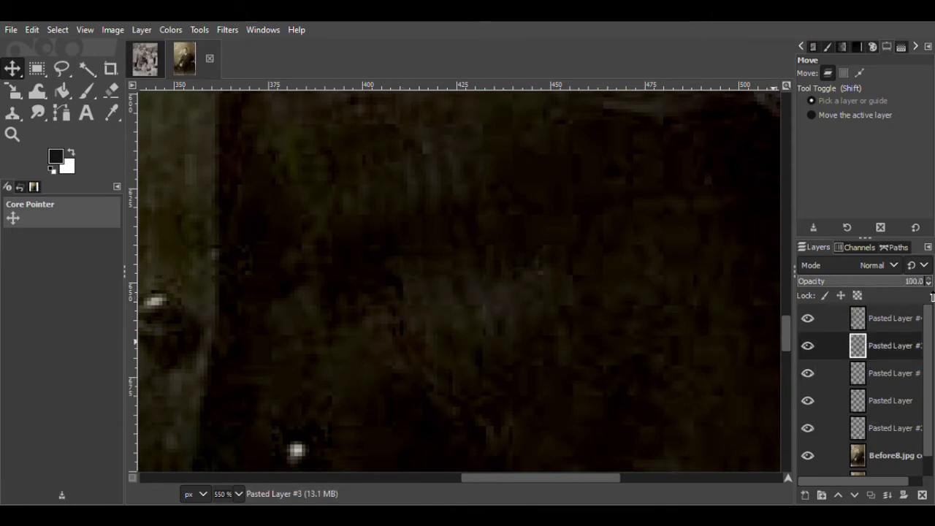
key("ctrl+v")
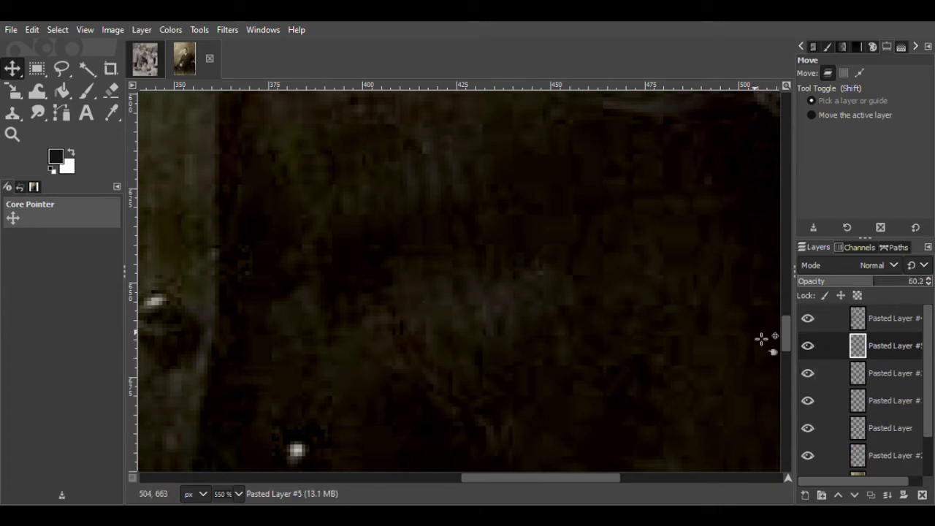
key("ctrl+m")
key("ctrl+m")
key("ctrl+m")
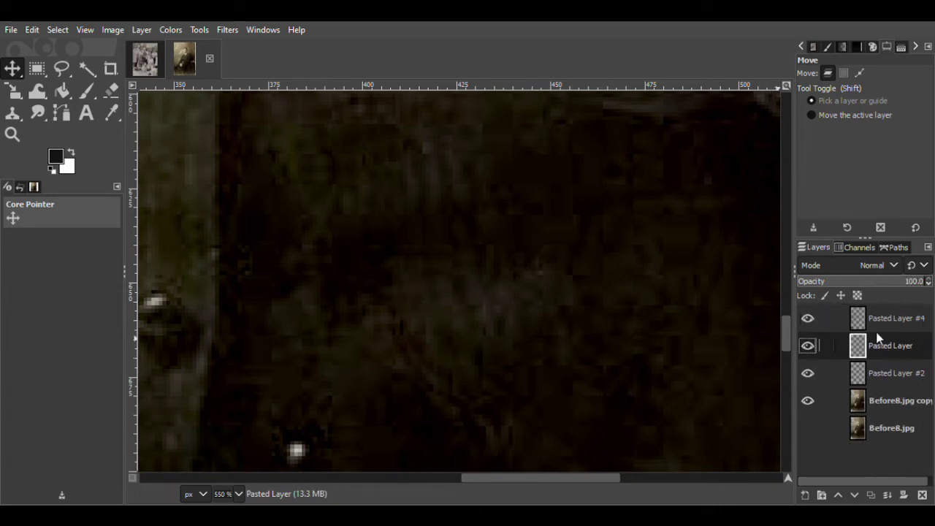
key("ctrl+m")
Free-select a small rounded cloth patch on the Before8.jpg copy layer, just above the bright white speck below the crease
scroll(786, 331, "down", 5)
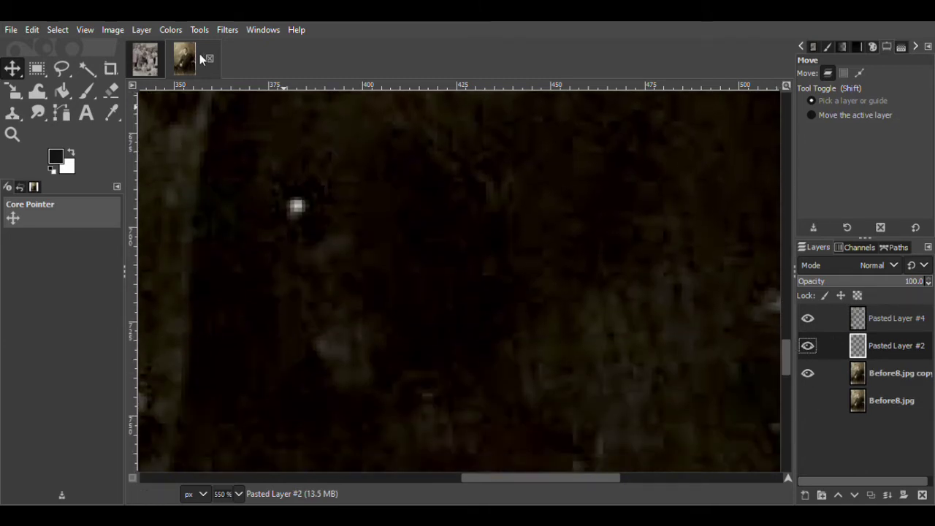
key("f")
left_click(289, 163)
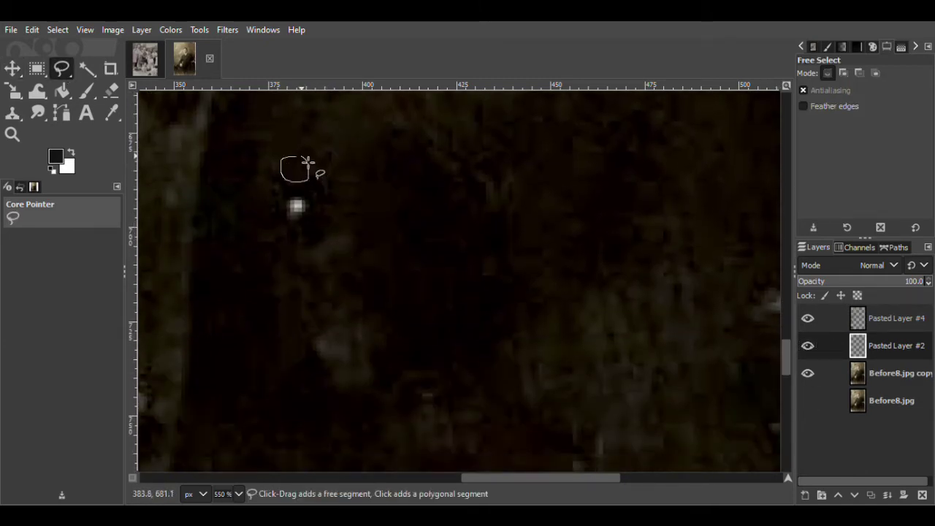
key("Return")
left_click(891, 373)
Copy the rounded patch onto a new layer and move it down over the bright white speck
key("m")
key("ctrl+c")
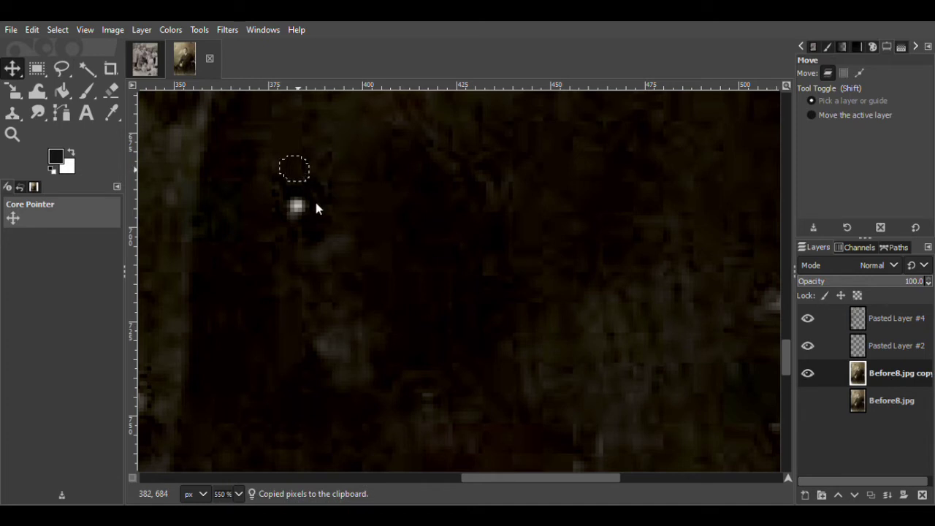
key("ctrl+v")
left_click(805, 496)
left_click_drag(306, 177, 313, 216)
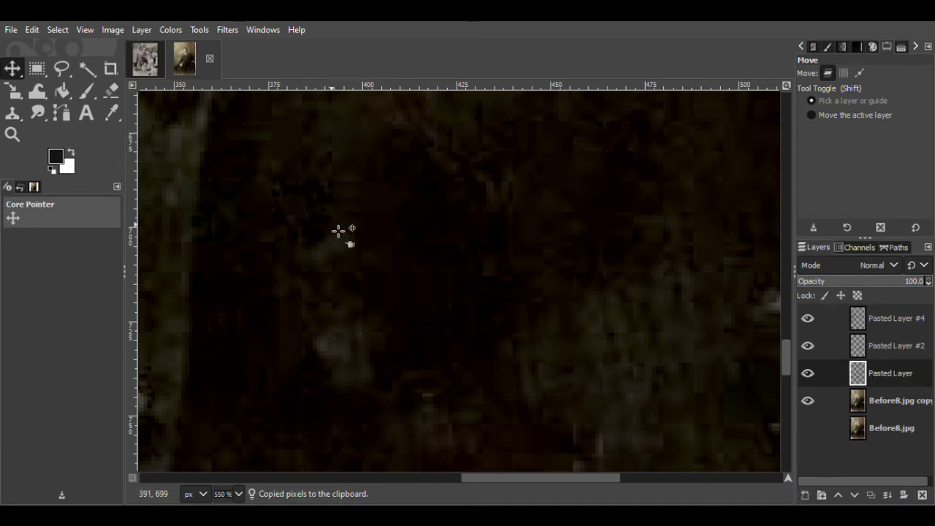
Undo a trial duplicate of the rounded patch layer and trim the patch's edge with the size 2 Eraser
key("shift+ctrl+d")
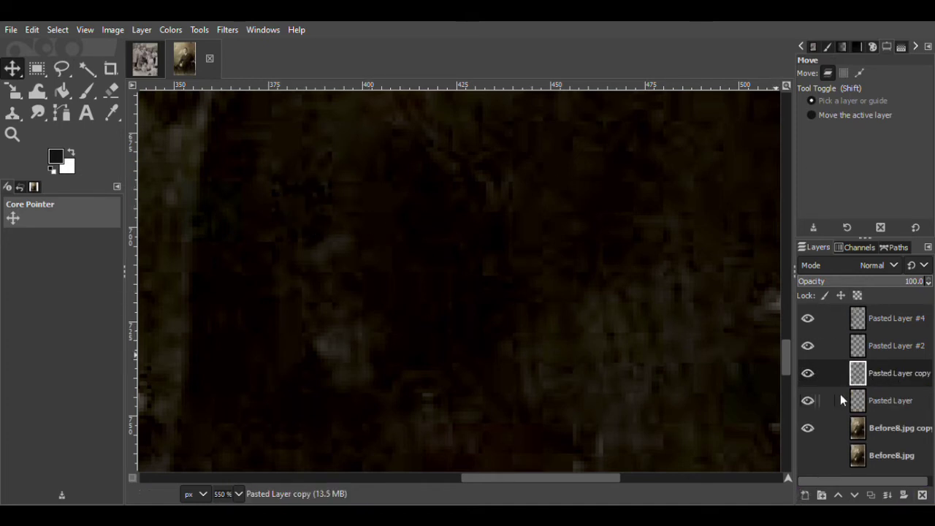
key("ctrl+z")
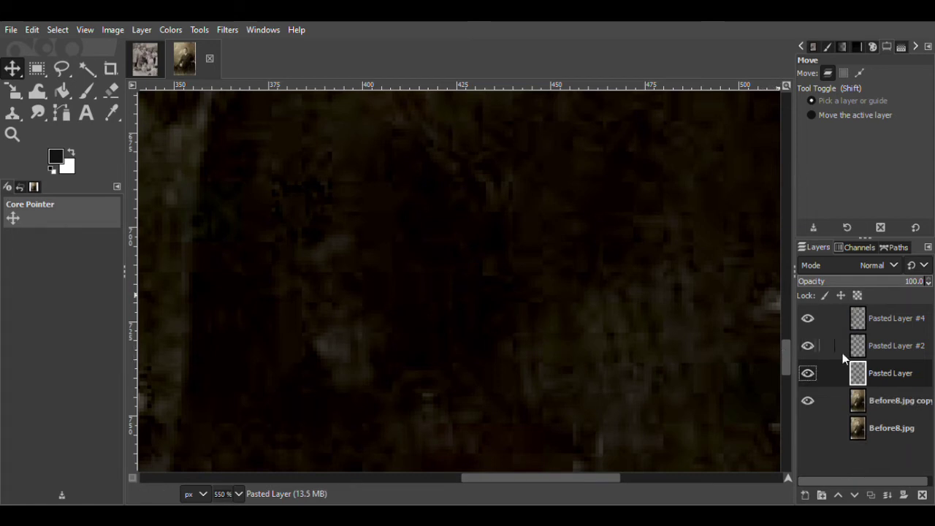
key("shift+e")
left_click(322, 231)
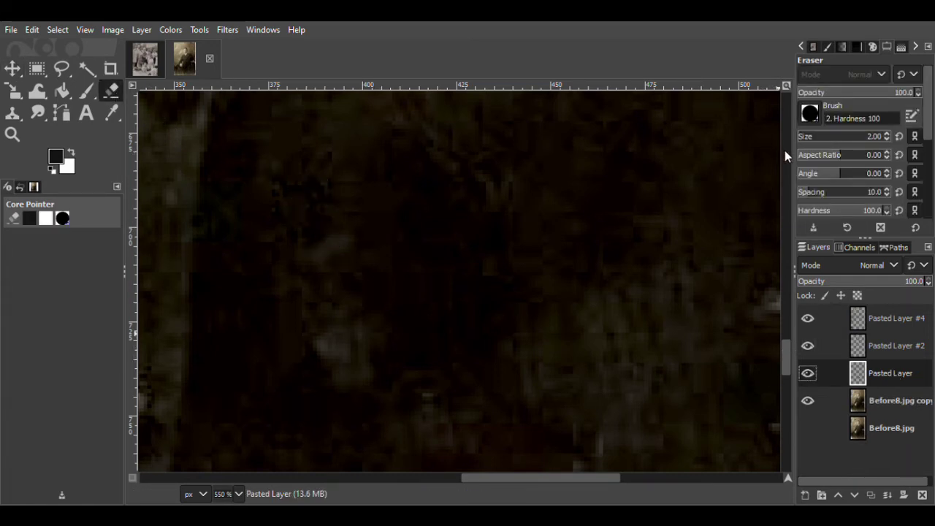
Duplicate the trimmed patch layer, then adjust the copy's position and edges with the Move and Eraser tools
key("shift+ctrl+d")
left_click(12, 71)
key("shift+e")
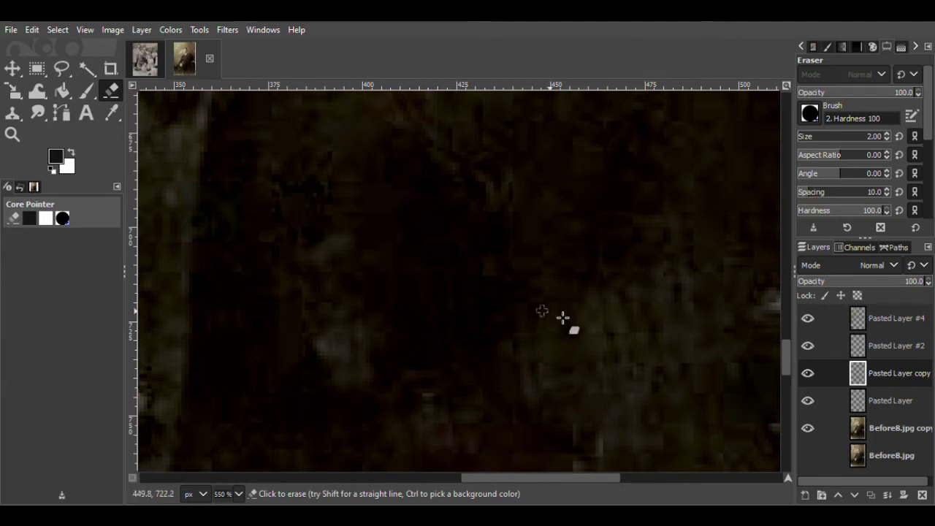
Merge the patch layers below Pasted Layer #4 down into Pasted Layer and save the image
key("ctrl+z")
left_click(880, 344)
key("ctrl+z")
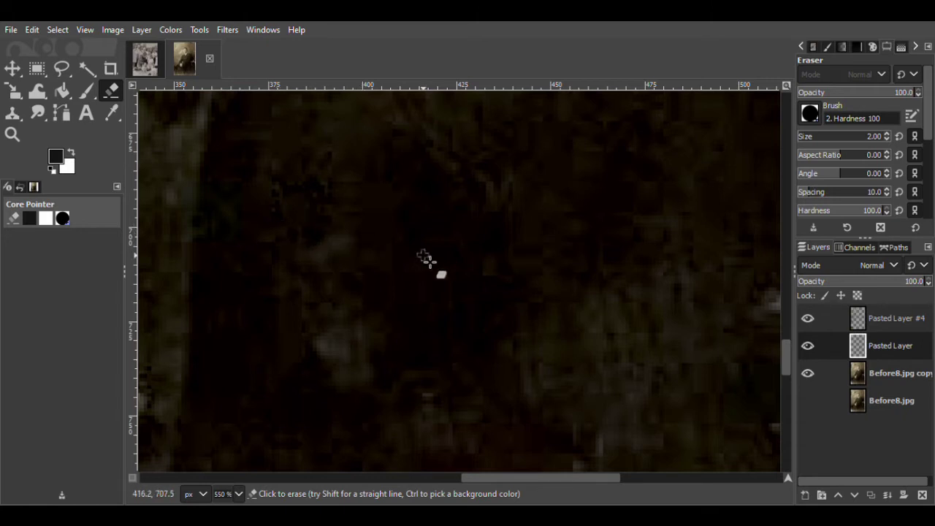
key("ctrl+s")
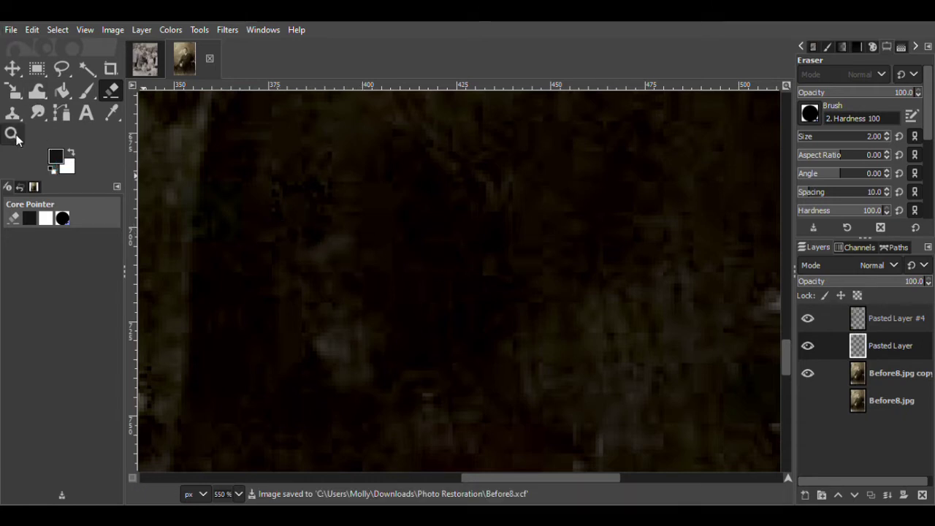
Free-select a four-sided cloth patch on the Before8.jpg copy layer, just above the light speck near the coat's right edge
left_click(12, 134)
left_click(671, 204, "ctrl")
left_click_drag(464, 479, 540, 479)
left_click(827, 95)
left_click(516, 286)
left_click(840, 374)
key("f")
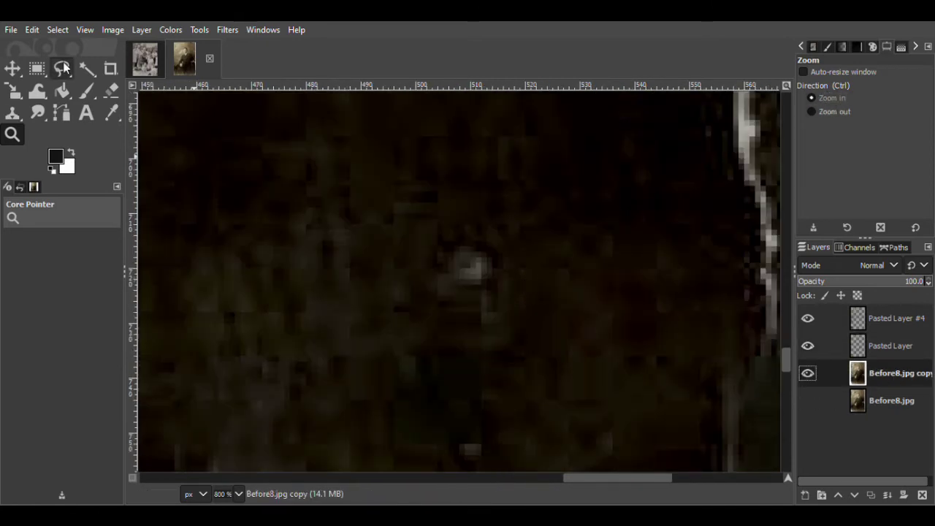
left_click(475, 176)
left_click(432, 179)
left_click(421, 222)
left_click(482, 225)
left_click(475, 177)
key("Return")
Copy the four-sided patch onto a new layer and move it down over the light speck near the coat's right edge
key("m")
key("ctrl+c")
key("ctrl+v")
key("ctrl+shift+n")
left_click_drag(473, 211, 470, 248)
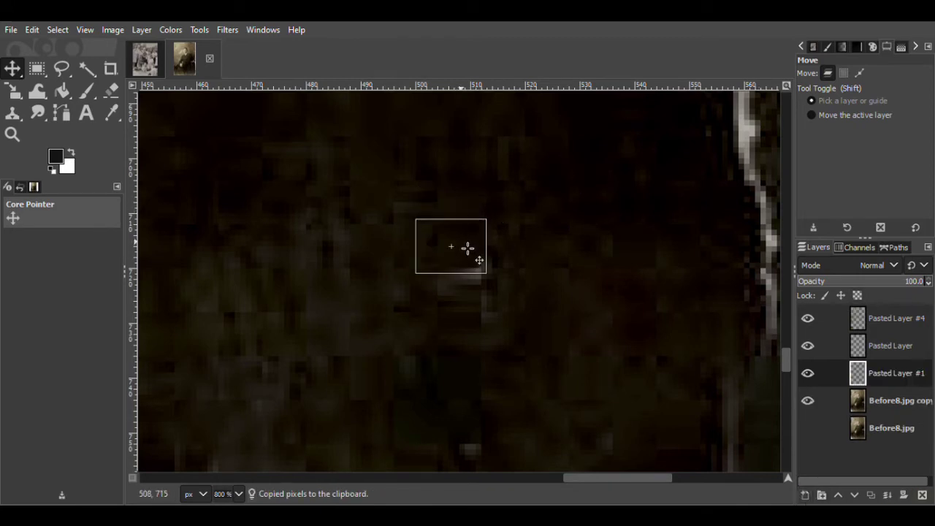
Trim the four-sided patch's edge with the Eraser and shift the patch slightly left
key("shift+e")
key("m")
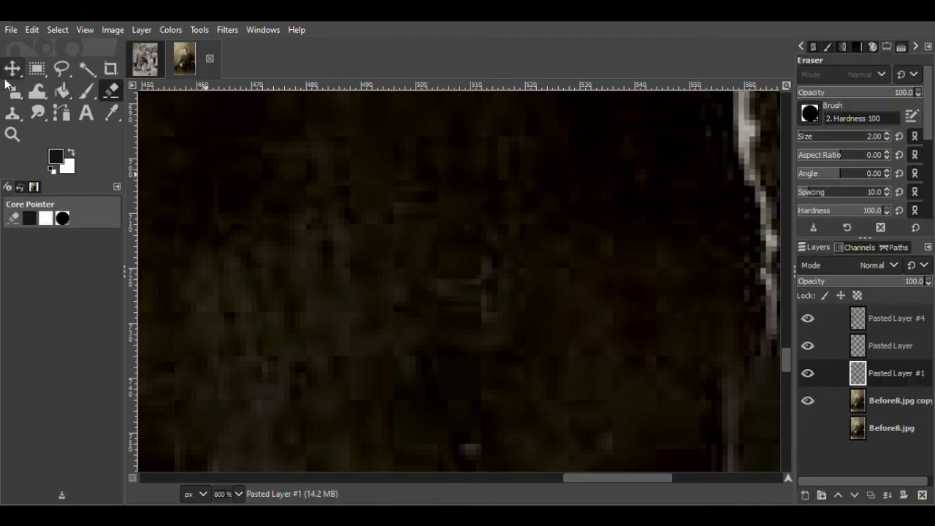
key("f")
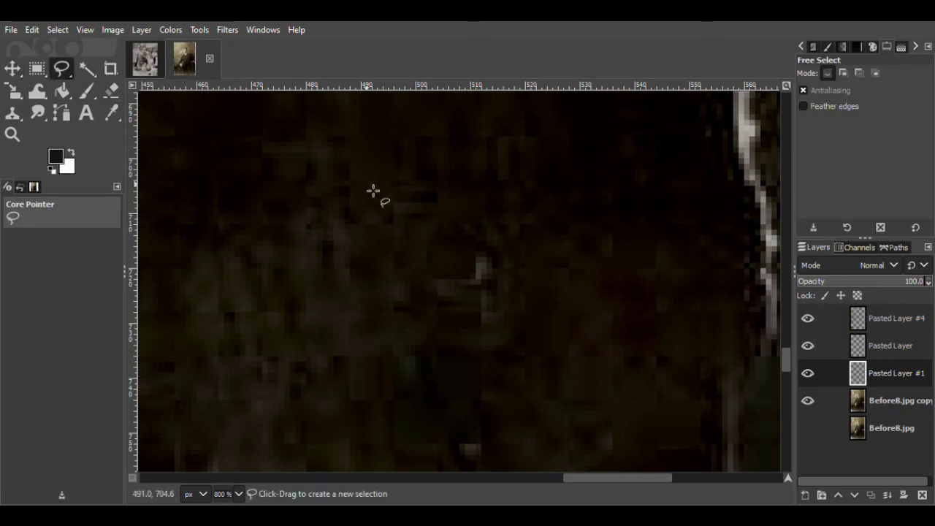
Free-select a cloth patch beside the light speck on the Before8.jpg copy layer, copy it onto a new layer and move it over the speck
mouse_move(542, 266)
left_mouse_down()
mouse_move(540, 315)
mouse_move(541, 254)
left_mouse_up()
left_click(889, 407)
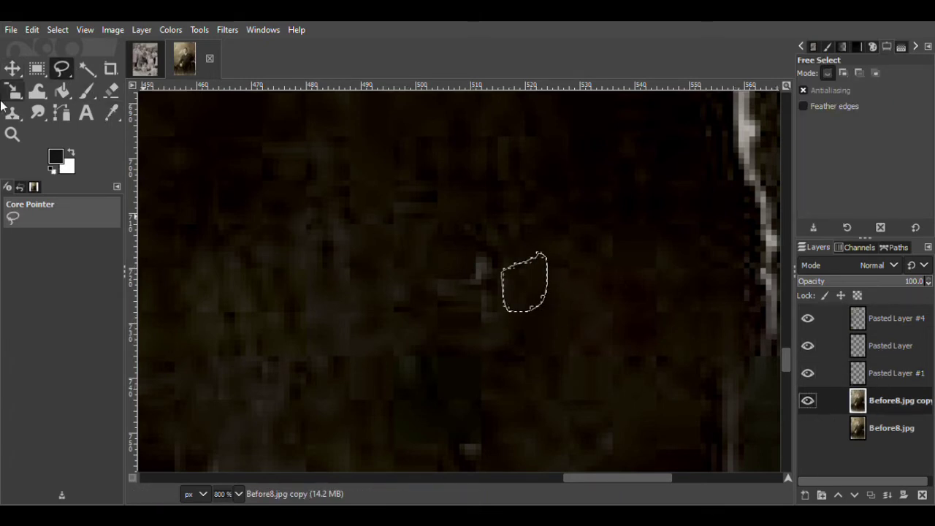
key("m")
key("ctrl+c")
key("ctrl+v")
left_click_drag(543, 293, 475, 270)
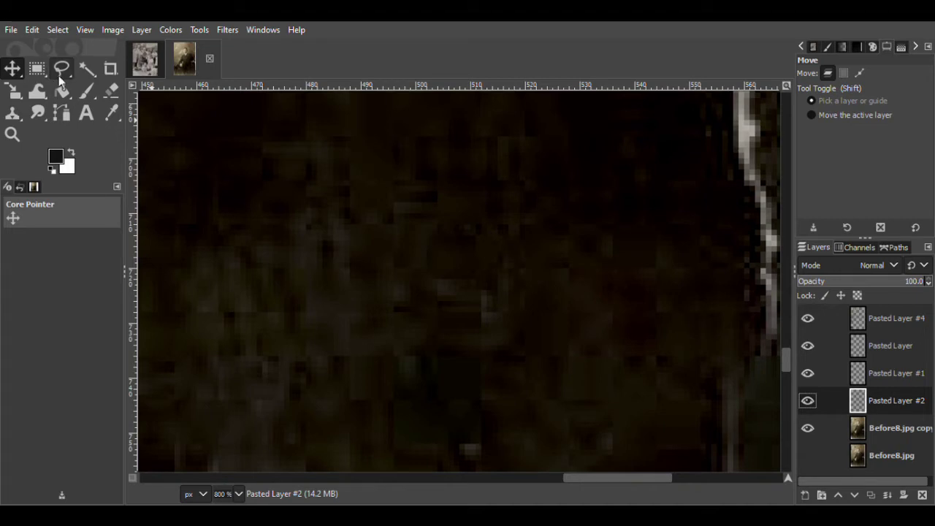
Raise Pasted Layer #2 above Pasted Layer #1, trim its edge with the Eraser and merge it down
left_click_drag(860, 375, 859, 368)
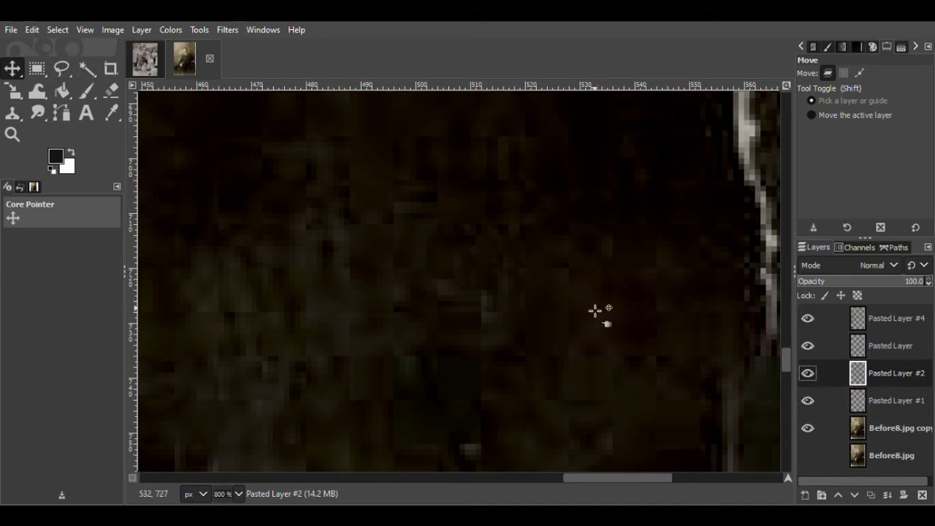
left_click(106, 92)
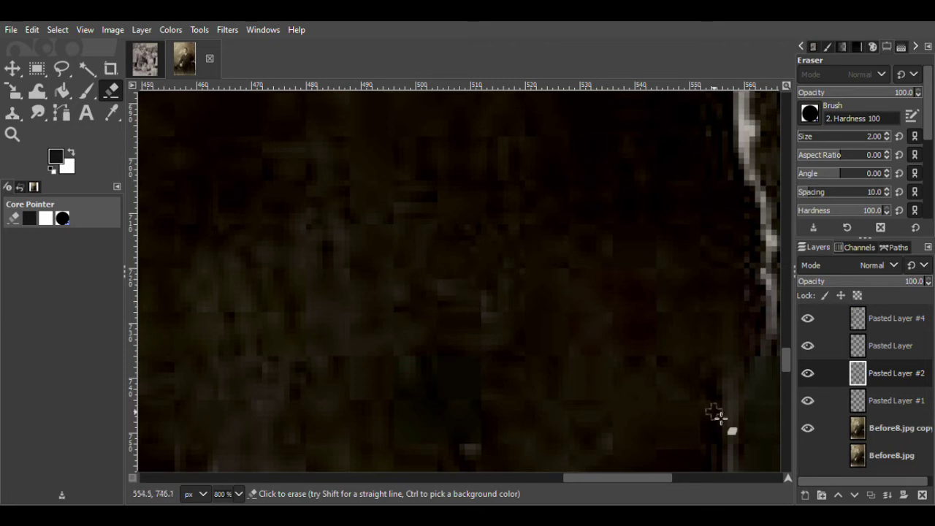
key("Delete")
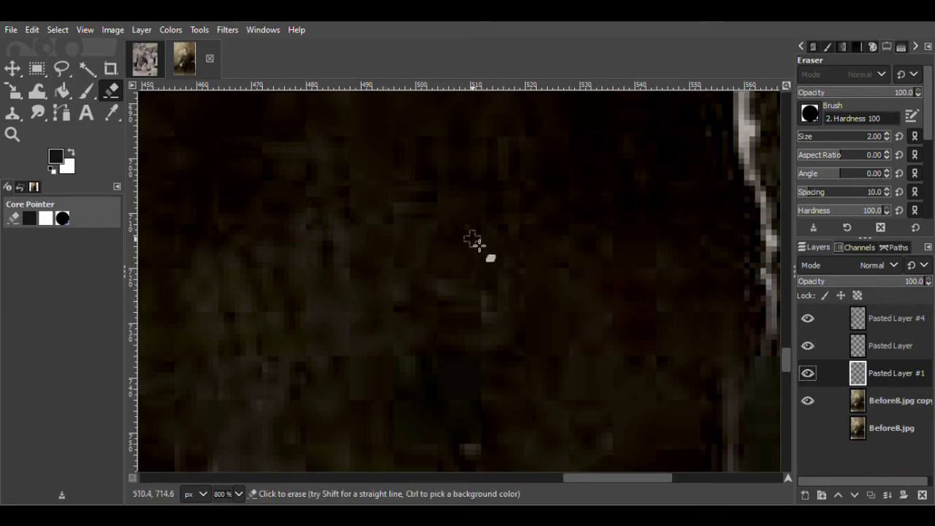
Cover the faint light smudge just below the last patch with another copied cloth patch, and merge the patch layers down into Pasted Layer #1
left_click(63, 73)
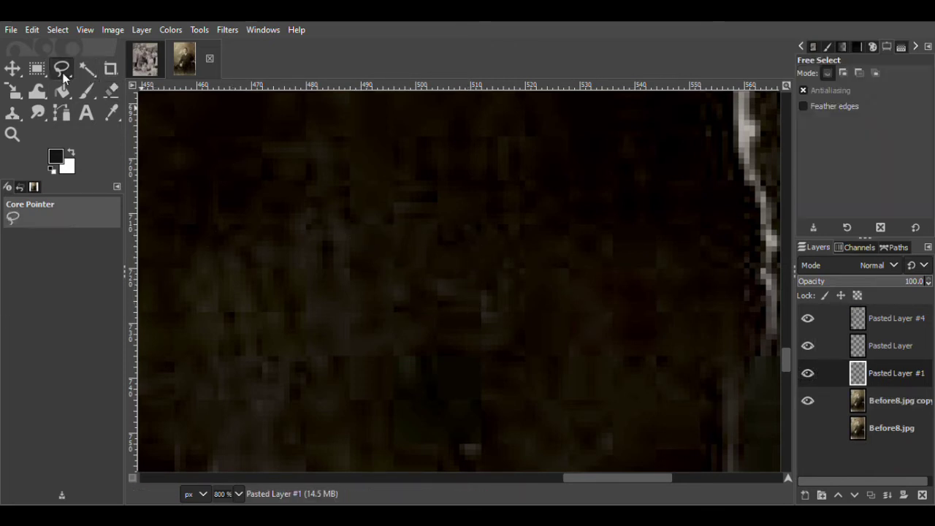
key("m")
key("ctrl+z")
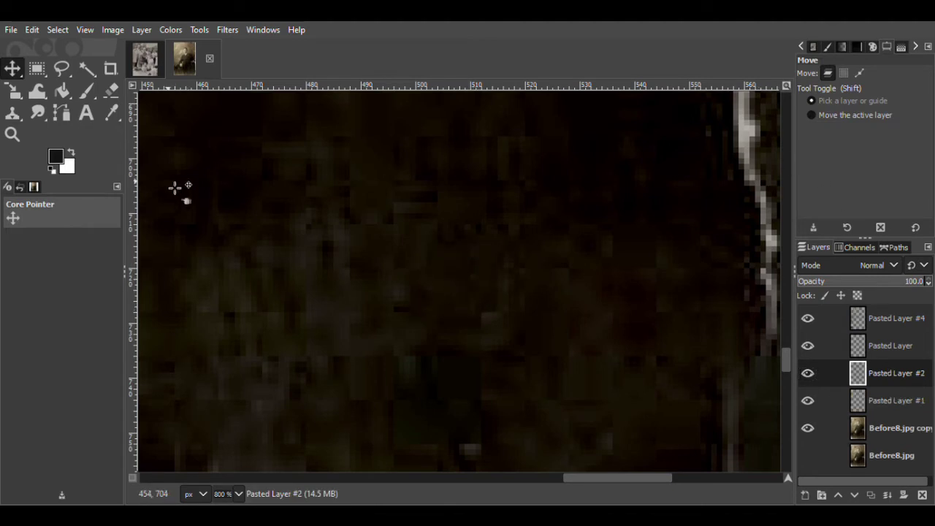
key("ctrl+z")
key("ctrl+z")
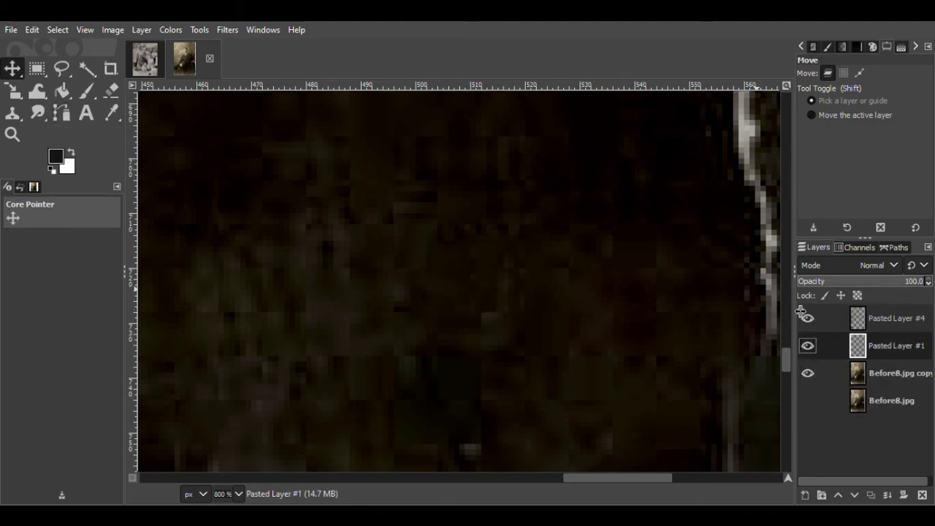
Free-select a small cloth patch on the Before8.jpg copy layer, just right of the next light speck further down the coat
scroll(788, 372, "down", 2)
key("f")
left_click(484, 271)
left_click(500, 252)
key("Page_Down")
key("m")
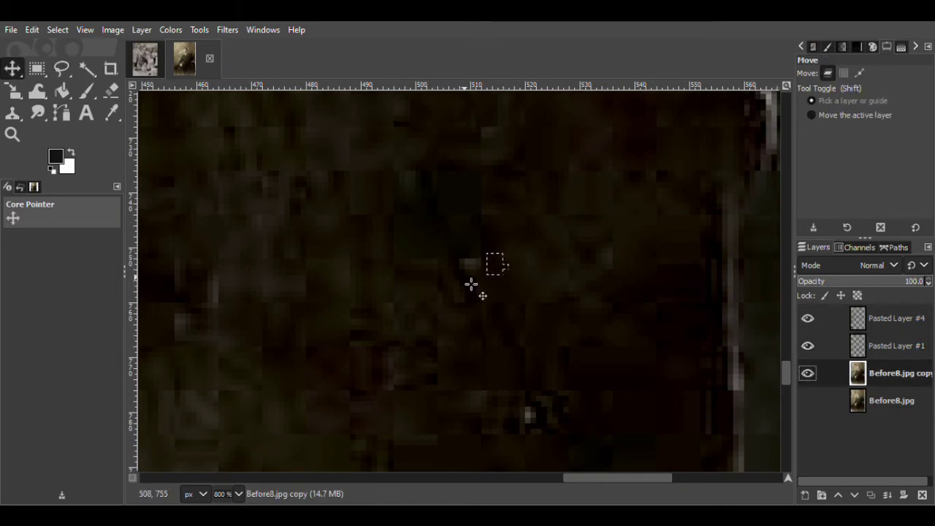
Copy the small patch onto a new layer, move it over part of the adjacent light speck and trim it with the Eraser
key("ctrl+c")
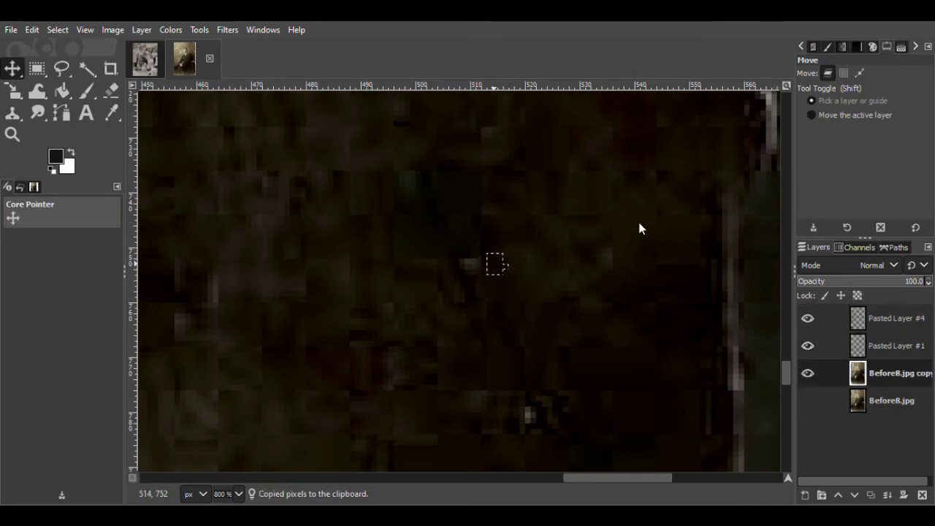
key("ctrl+v")
left_click(805, 495)
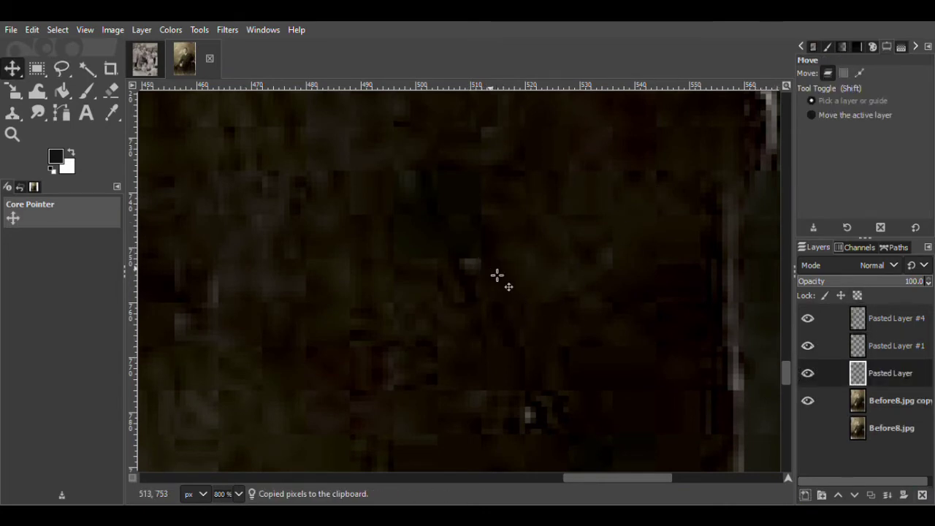
left_click(112, 89)
key("m")
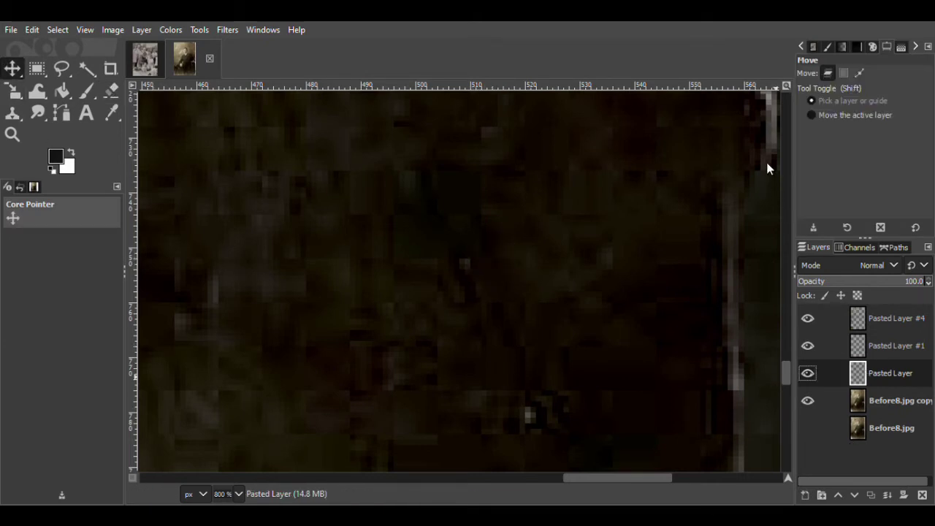
Duplicate the small patch to cover the rest of the speck, and merge the patch layers below Pasted Layer #4 into Pasted Layer
key("shift+ctrl+d")
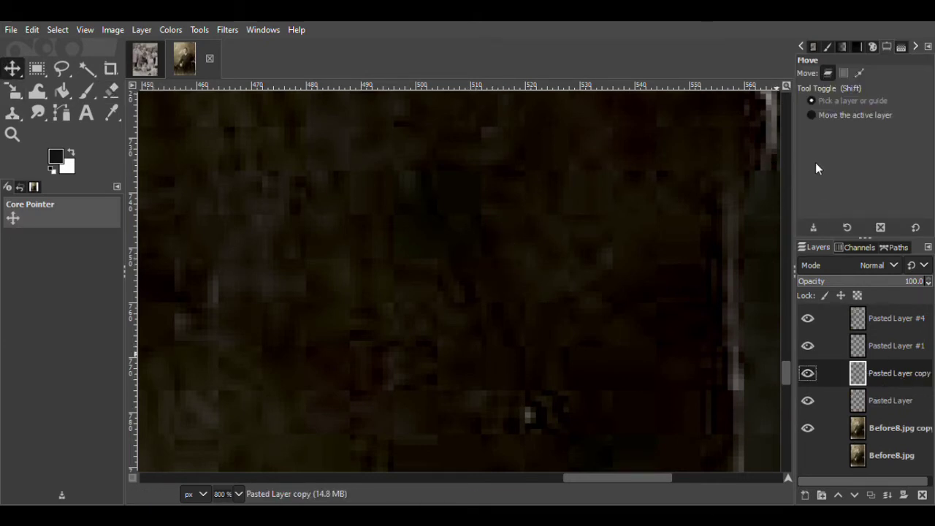
key("shift+ctrl+m")
left_click(883, 333)
key("shift+ctrl+m")
Free-select a cloth patch on the Before8.jpg copy layer, just left of the light speck in the lower part of the coat
key("f")
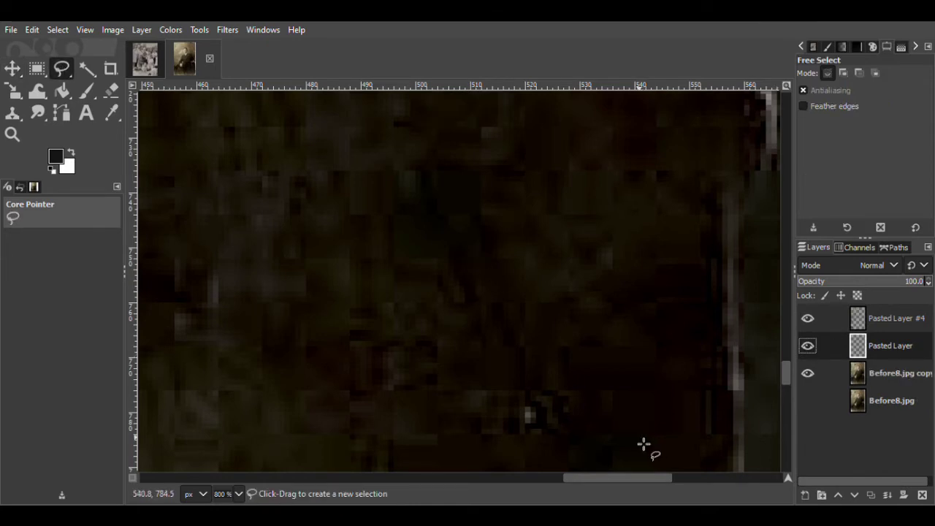
left_click_drag(523, 398, 507, 417)
left_click(524, 399)
key("Return")
key("Page_Down")
Cover the lower light speck with copies of the patch on new layers, and merge the patch layers down into Pasted Layer #1
key("m")
key("ctrl+c")
key("ctrl+v")
left_click(805, 495)
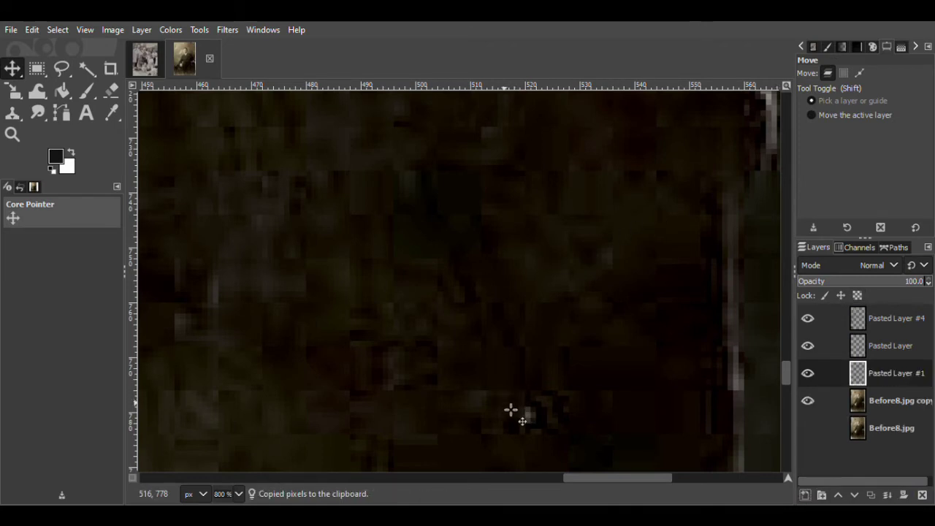
key("ctrl+v")
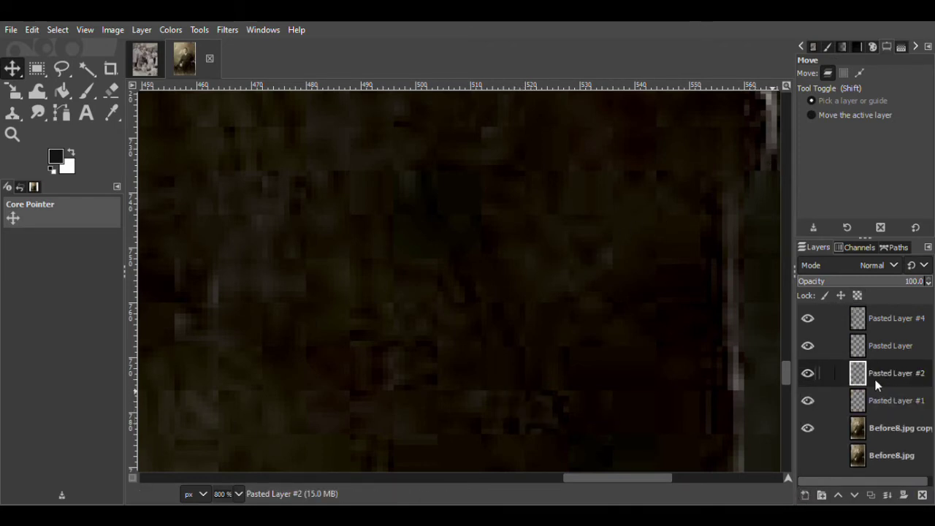
key("ctrl+z")
key("ctrl+z")
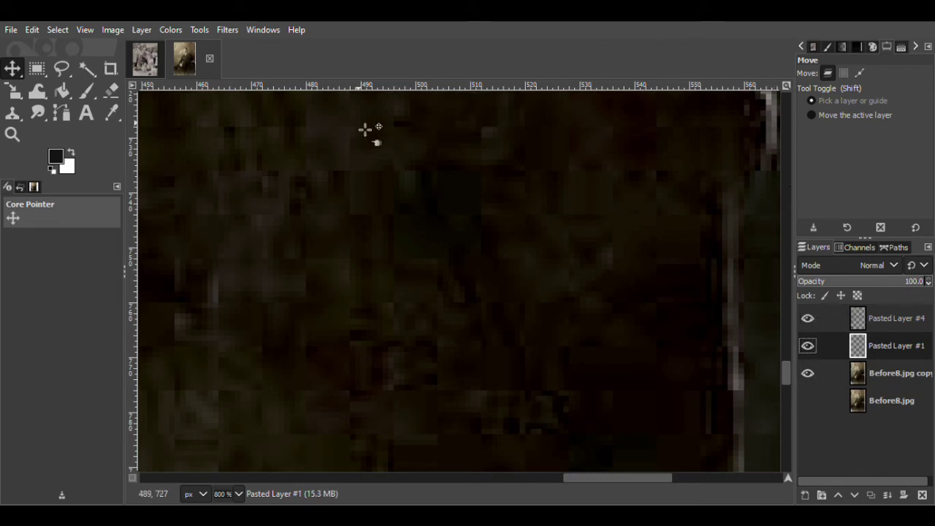
Free-select a small round cloth patch right of the faint light mark near the coat's right edge and copy it from Before8.jpg copy onto a new layer
key("f")
left_click_drag(628, 245, 619, 261)
left_click(630, 245)
left_click(893, 373)
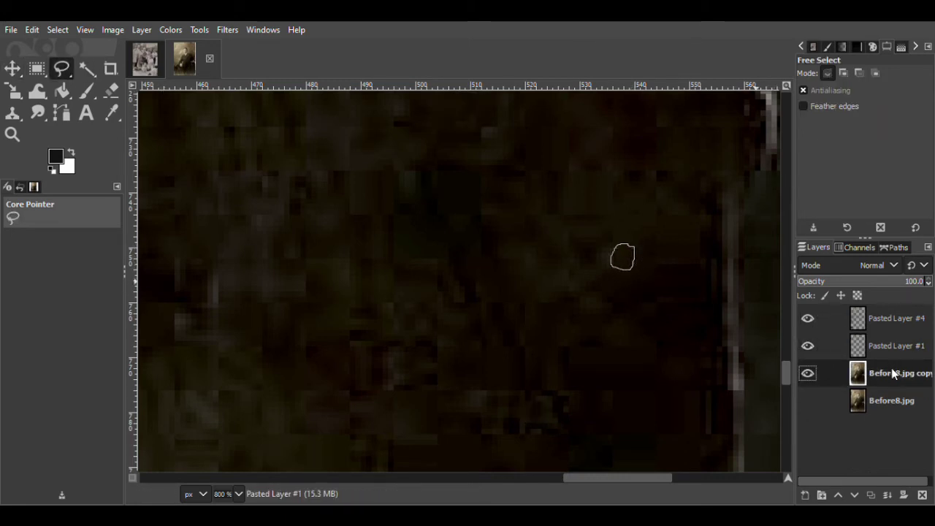
key("Return")
key("m")
key("ctrl+c")
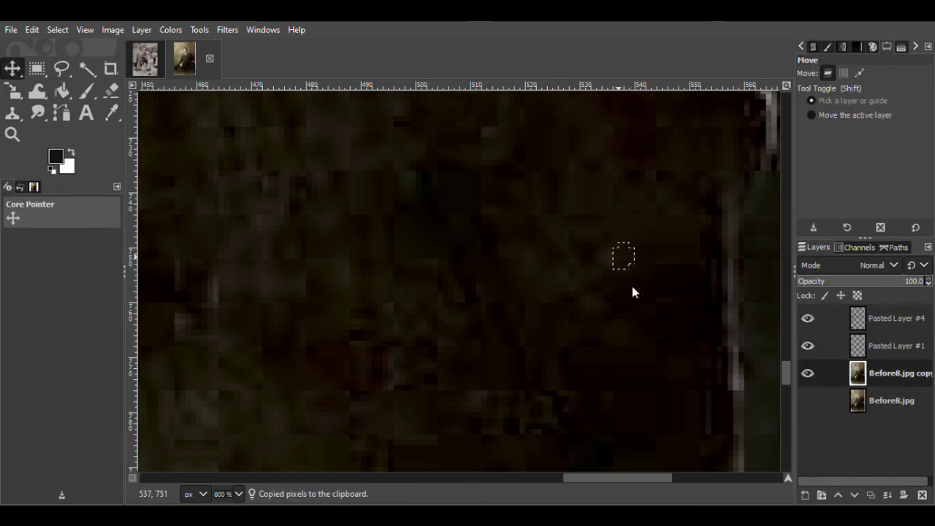
key("ctrl+v")
left_click(805, 495)
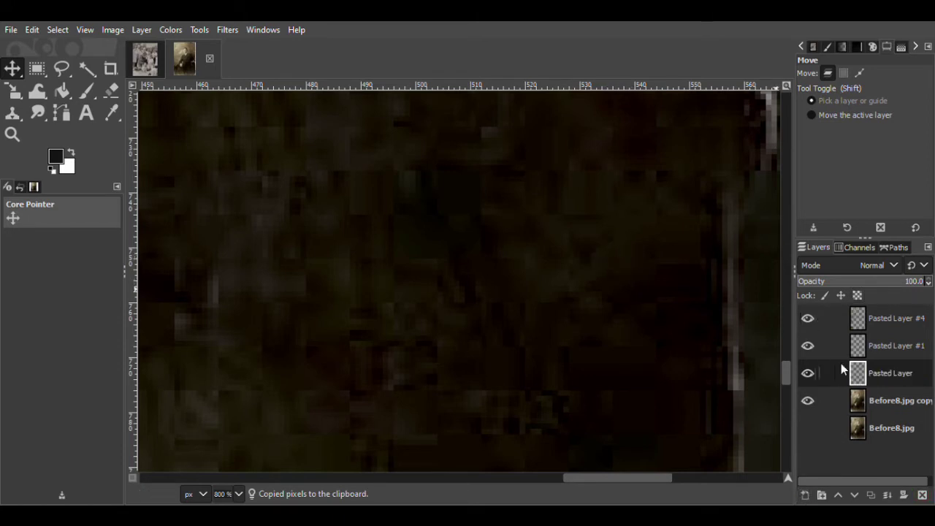
Set the opacity of the round cloth patch on Pasted Layer to 69.4
left_click(807, 374)
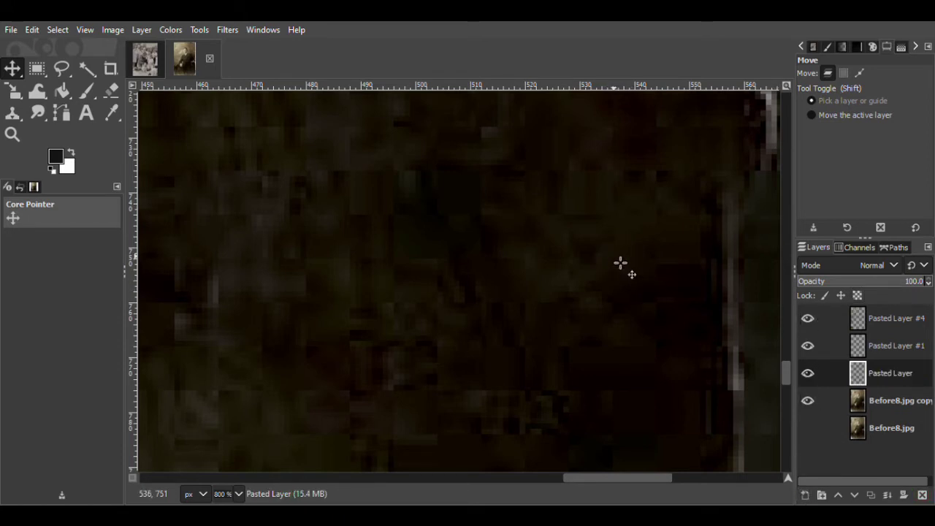
key("shift+e")
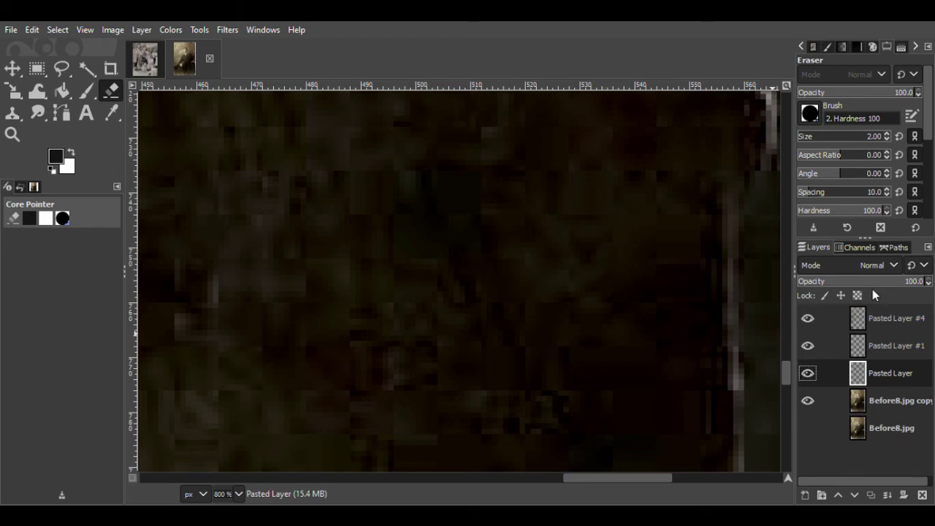
left_click_drag(889, 285, 888, 285)
Free-select a small rectangular cloth patch on the Before8.jpg copy layer, just above the light speck further left on the coat
left_click_drag(591, 478, 545, 480)
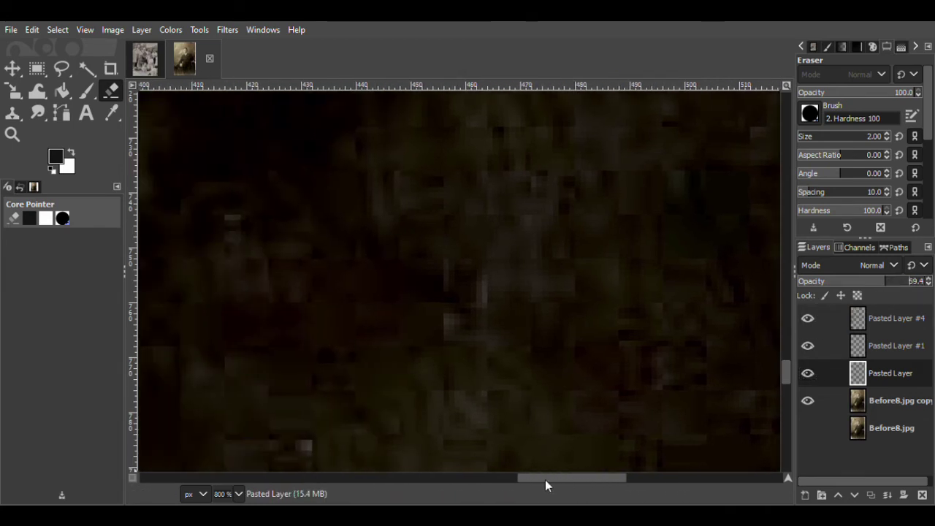
left_click_drag(783, 369, 783, 375)
key("f")
left_click(295, 327)
left_click(323, 328)
left_click(323, 342)
left_click(295, 342)
left_click(295, 328)
key("Return")
left_click(863, 400)
Copy the rectangular patch onto a new layer and move it down over the light speck
key("m")
key("ctrl+shift+c")
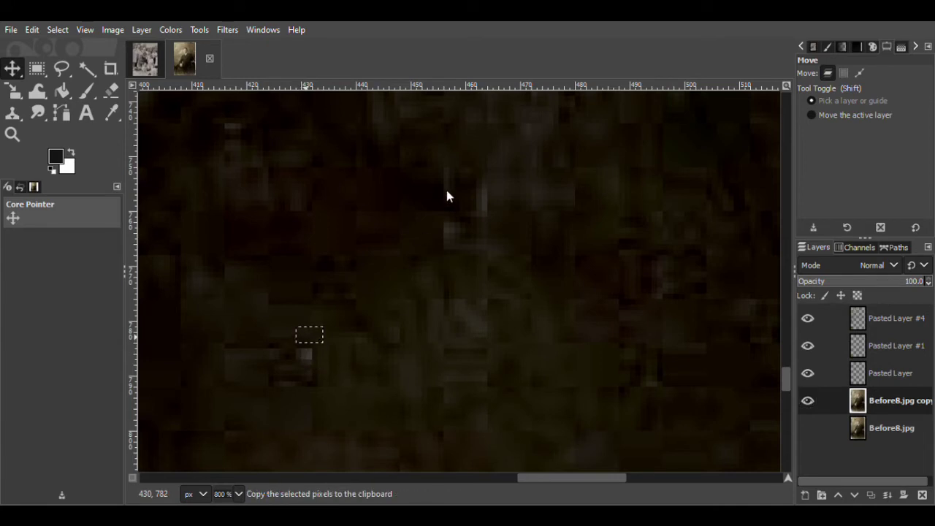
key("ctrl+v")
key("ctrl+shift+n")
left_click_drag(315, 339, 314, 367)
Merge Pasted Layer #1 and Pasted Layer down into Pasted Layer #2
key("ctrl+v")
key("ctrl+shift+n")
key("Delete")
key("Delete")
key("Delete")
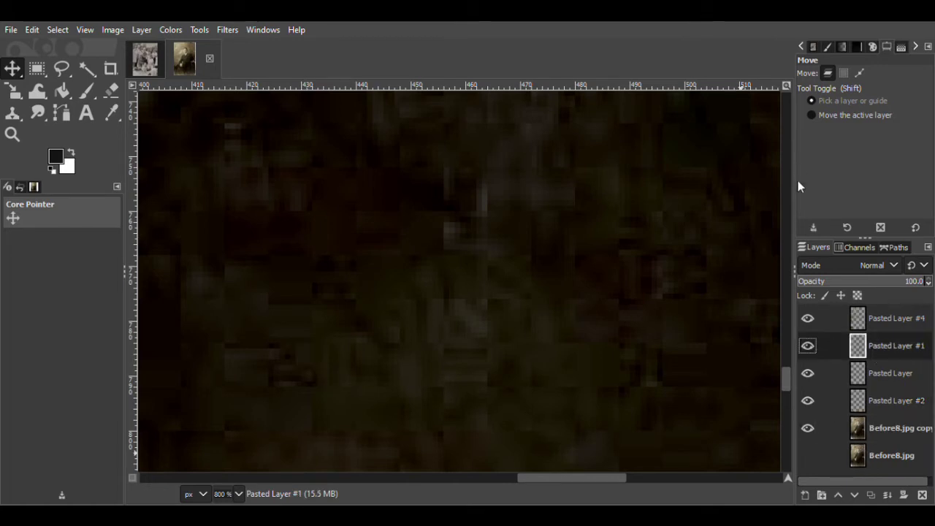
Free-select an oblong cloth patch below the small dark marks on the Before8.jpg copy layer and copy it
key("f")
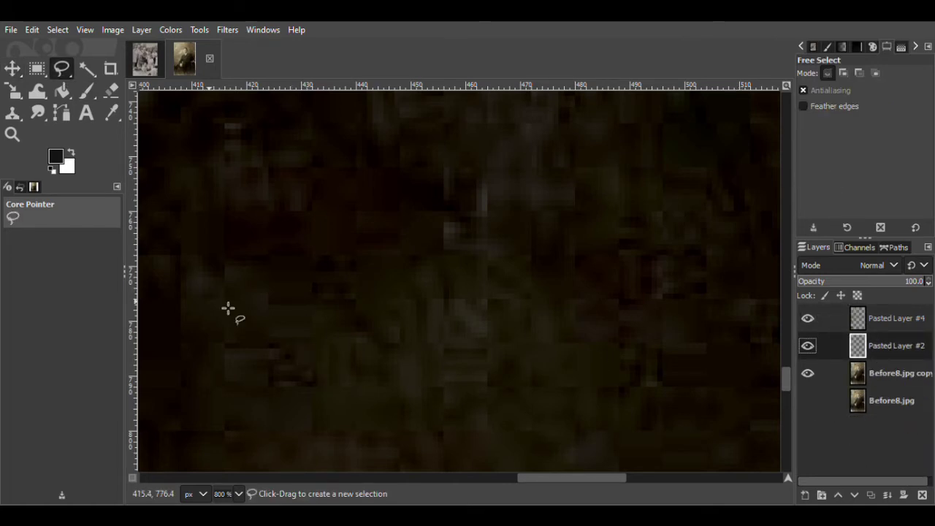
mouse_move(307, 393)
left_mouse_down()
mouse_move(315, 411)
mouse_move(308, 394)
left_mouse_up()
left_click(893, 374)
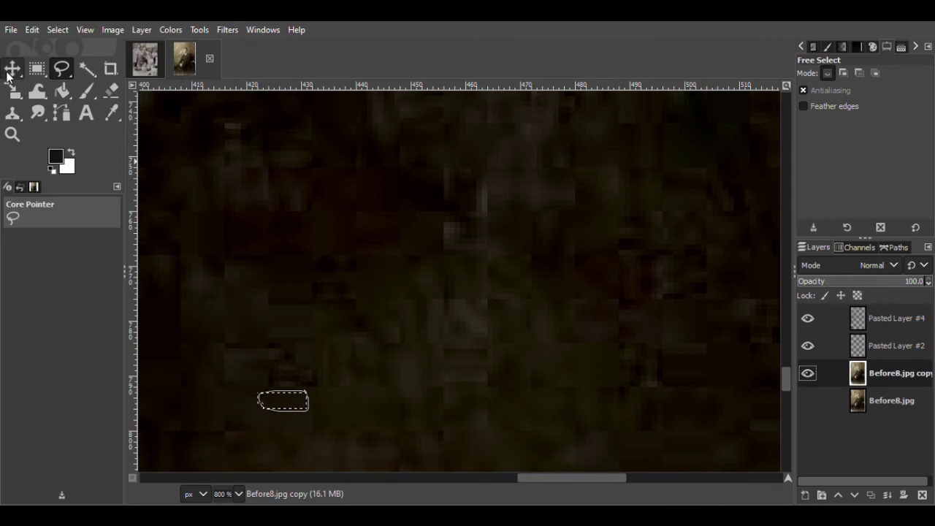
key("m")
key("ctrl+c")
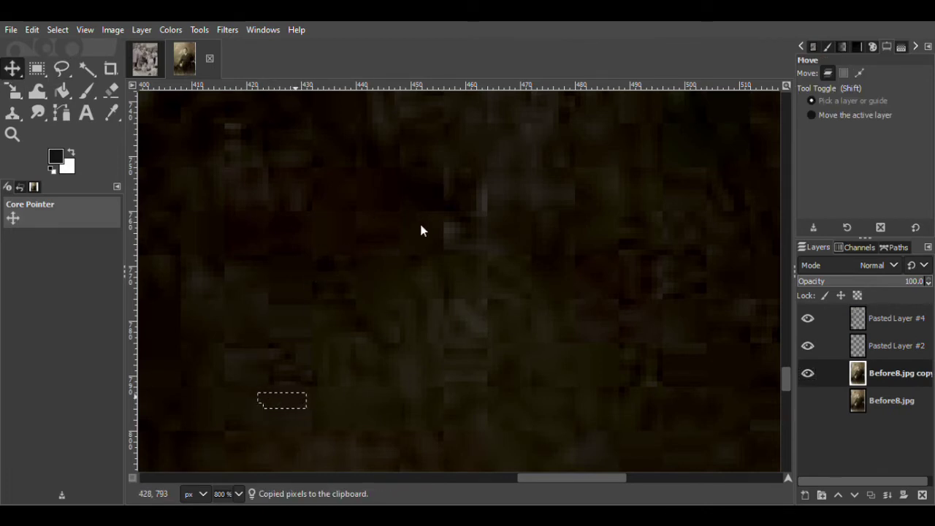
Paste the oblong patch onto a new layer, duplicate it and move the patches up over the small dark marks
key("ctrl+v")
left_click(804, 495)
key("shift+ctrl+d")
left_click_drag(303, 380, 299, 355)
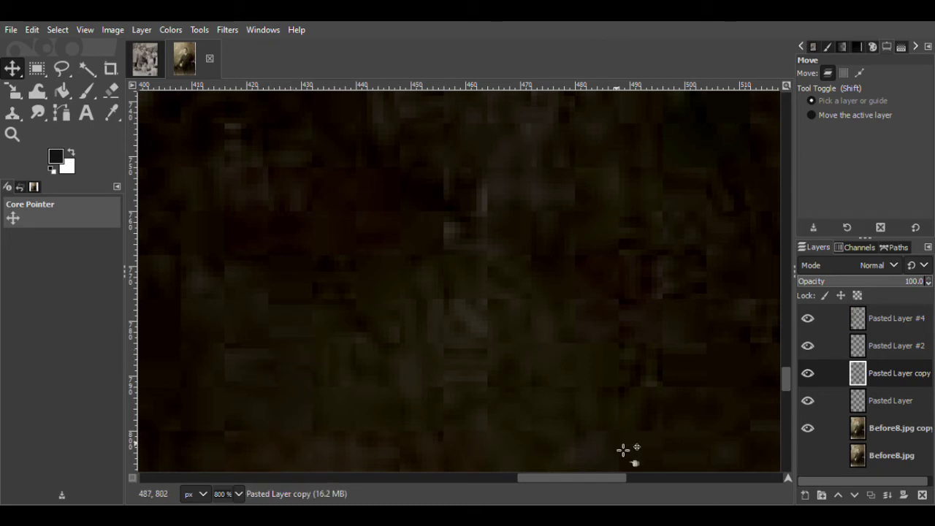
Merge the oblong patch layers and Pasted Layer #2 down into Pasted Layer
key("ctrl+e")
key("Page_Up")
key("ctrl+e")
Free-select a round cloth patch on the Before8.jpg copy layer, just left of the small upper speck in the group of bright specks beside the hand
key("z")
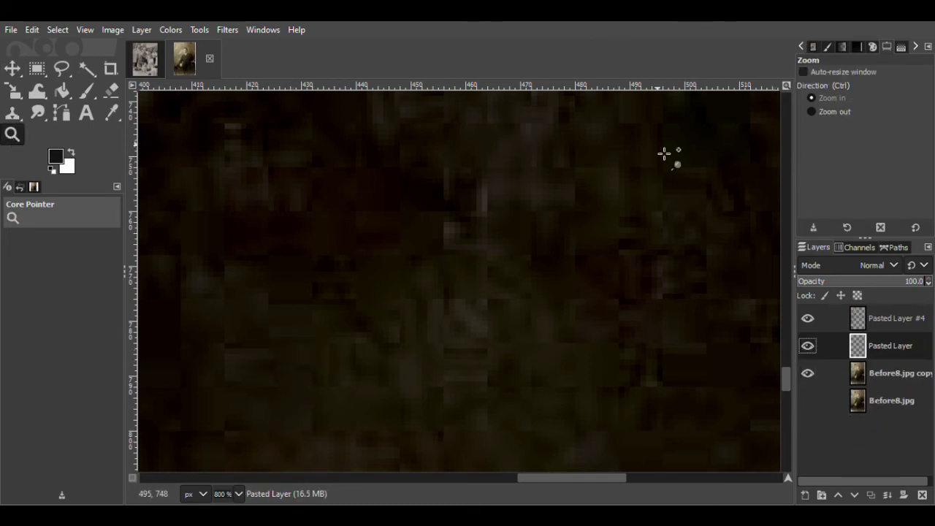
left_click(565, 269)
scroll(448, 480, "left", 5)
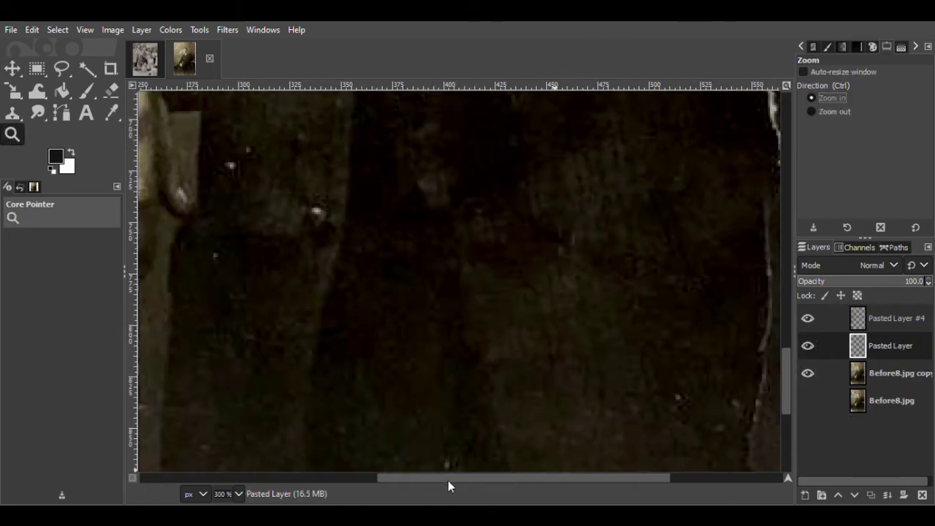
scroll(789, 368, "up", 3)
left_click(366, 328)
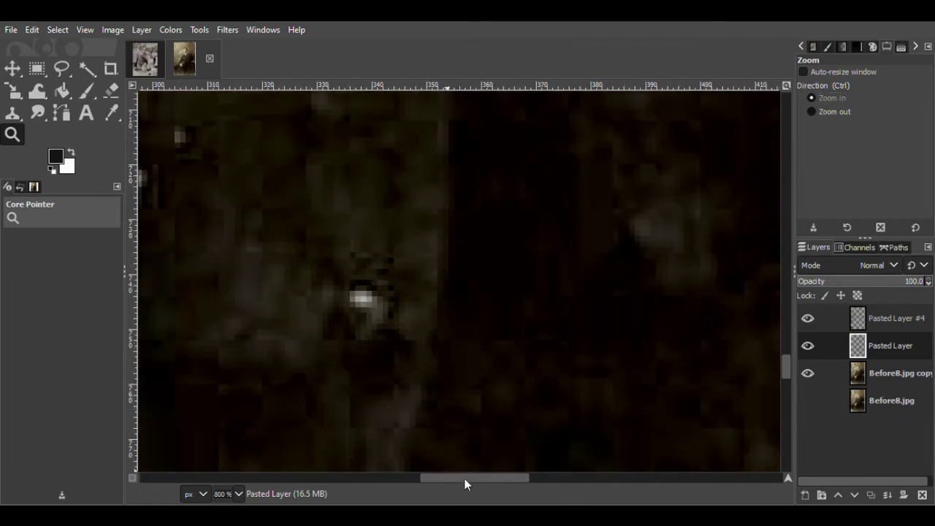
left_click_drag(464, 478, 439, 478)
key("f")
mouse_move(319, 131)
left_mouse_down()
mouse_move(303, 157)
mouse_move(308, 128)
left_mouse_up()
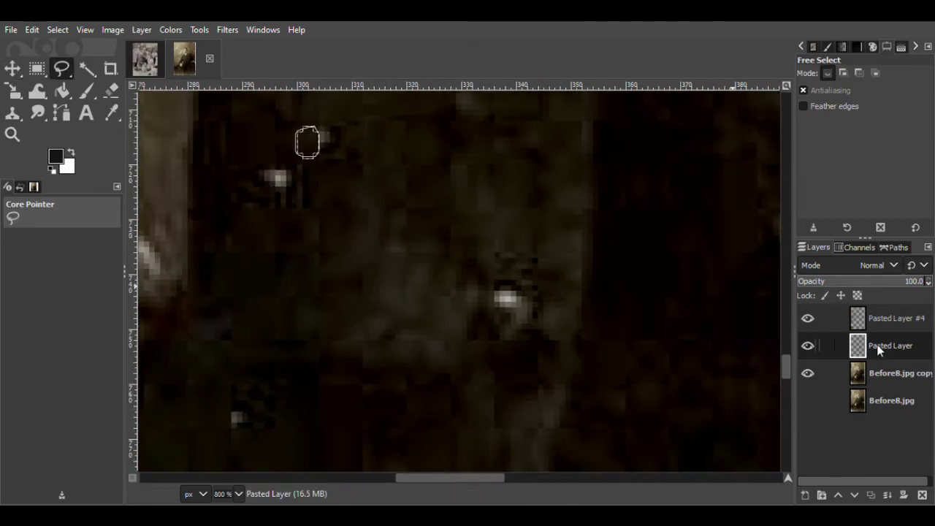
left_click(880, 373)
Copy the round patch onto a new layer and move it right over the small upper speck
key("m")
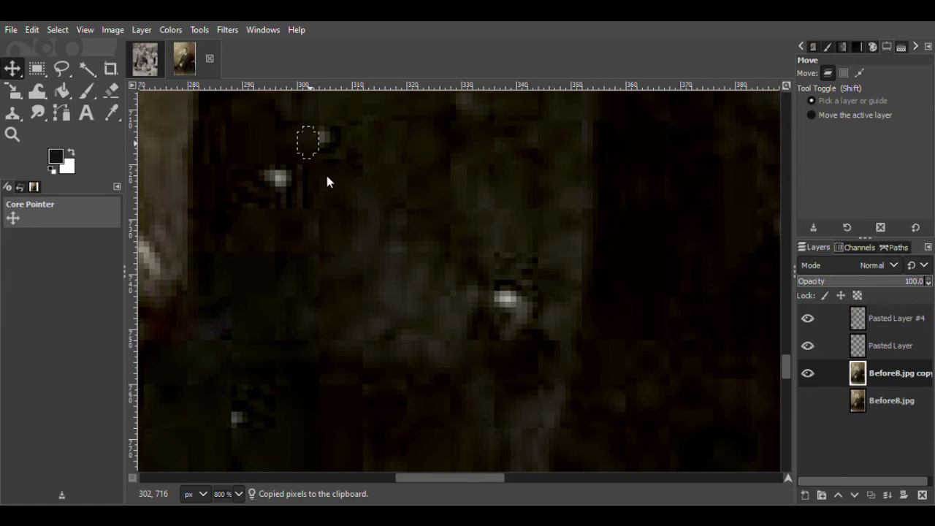
key("ctrl+v")
key("shift+ctrl+n")
left_click_drag(304, 150, 592, 303)
key("f")
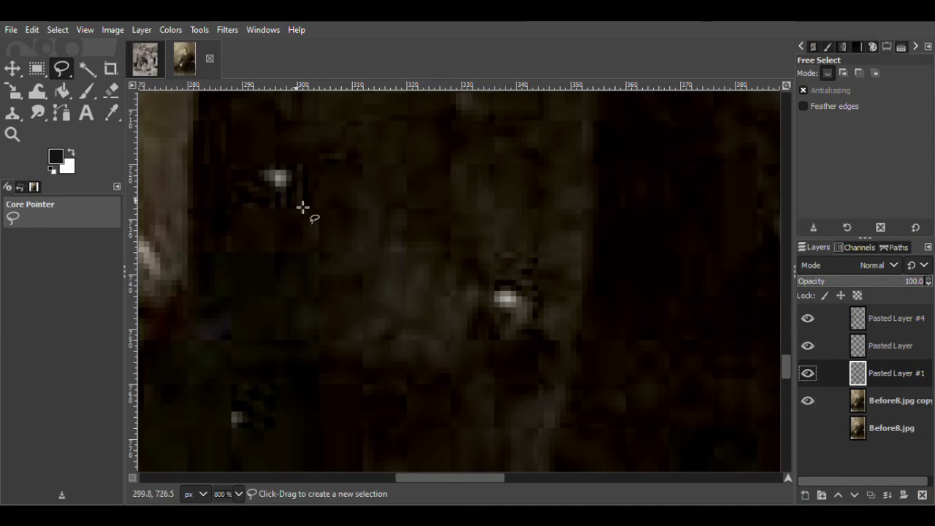
Free-select an oblong cloth patch on the Before8.jpg copy layer, just above the upper-left bright speck, and copy it
mouse_move(252, 138)
left_mouse_down()
mouse_move(246, 163)
mouse_move(297, 142)
mouse_move(256, 139)
left_mouse_up()
key("Return")
key("Page_Down")
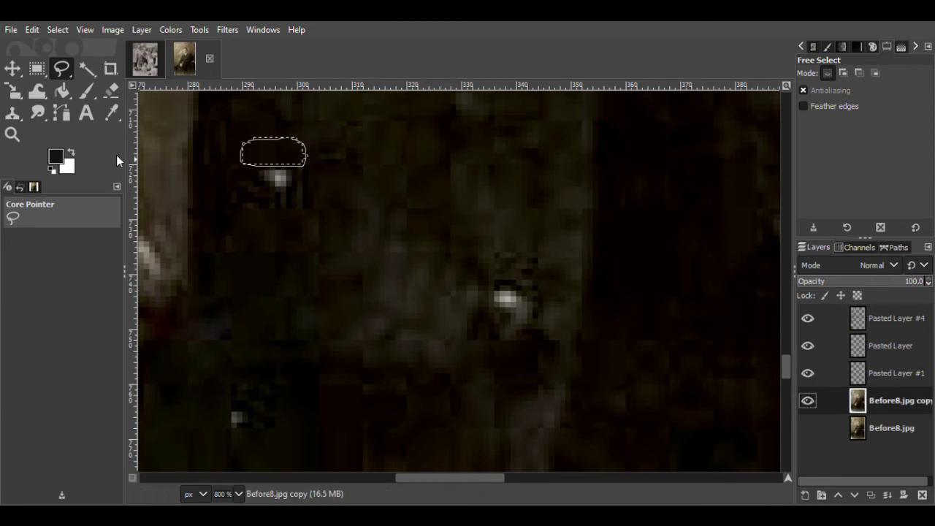
key("m")
key("ctrl+c")
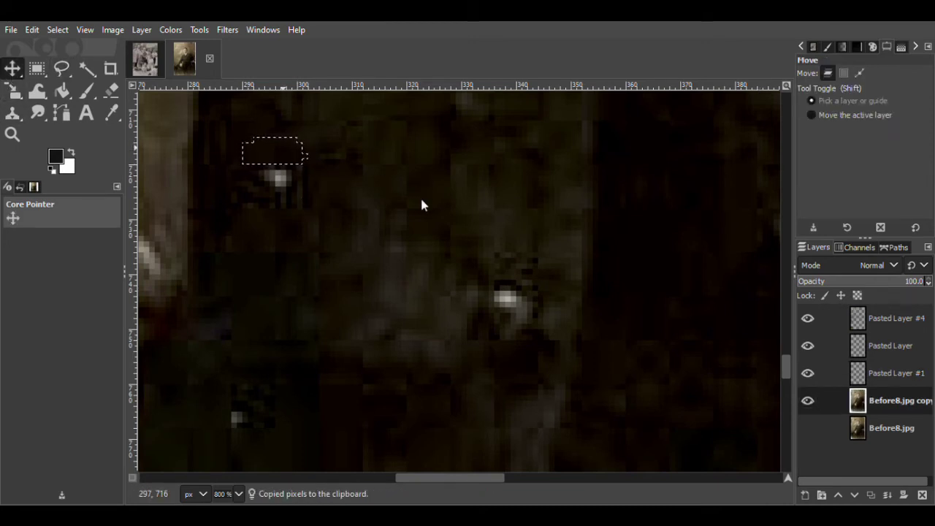
Paste the oblong patch onto two new layers and move them down until they cover the upper-left speck
key("ctrl+v")
left_click(805, 495)
left_click_drag(282, 155, 493, 277)
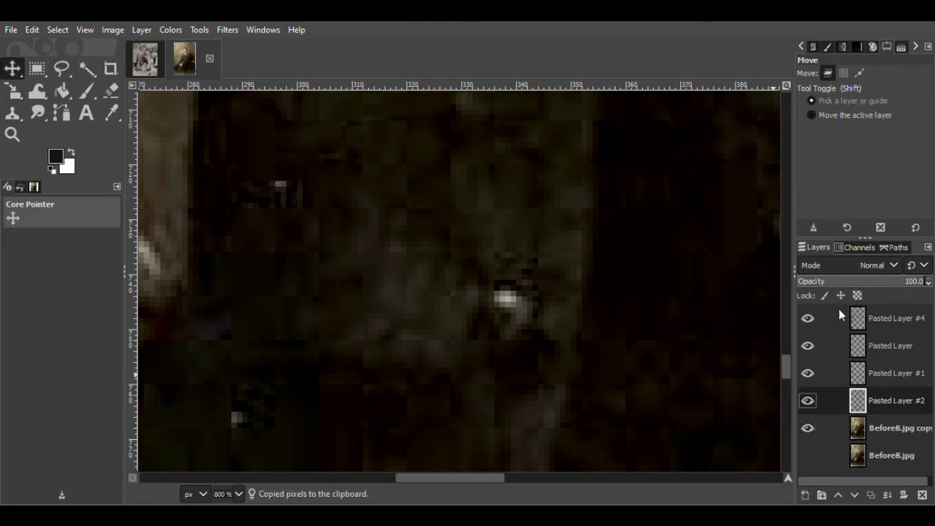
key("ctrl+v")
left_click(295, 202)
Lower the bottom patch layer's opacity slightly and merge the patch layers beneath Pasted Layer #4 into Pasted Layer #2
left_click(884, 372)
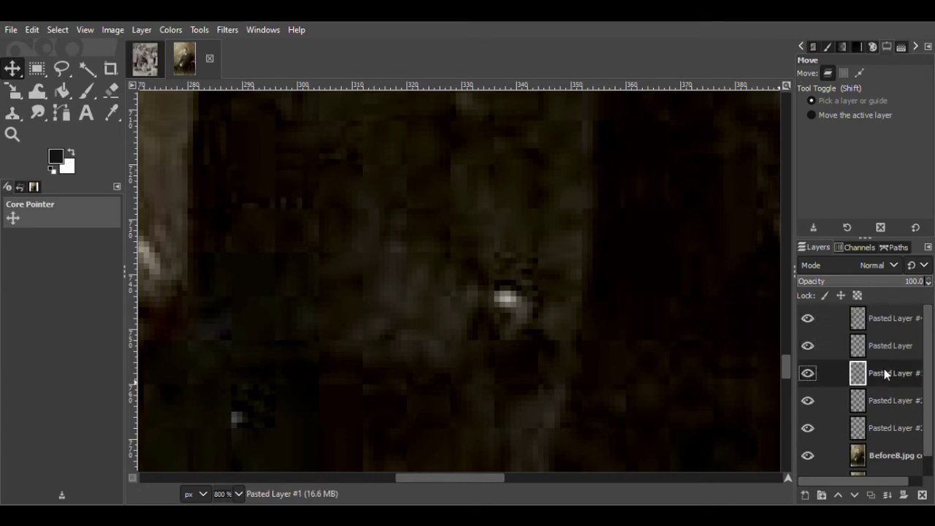
left_click(808, 429)
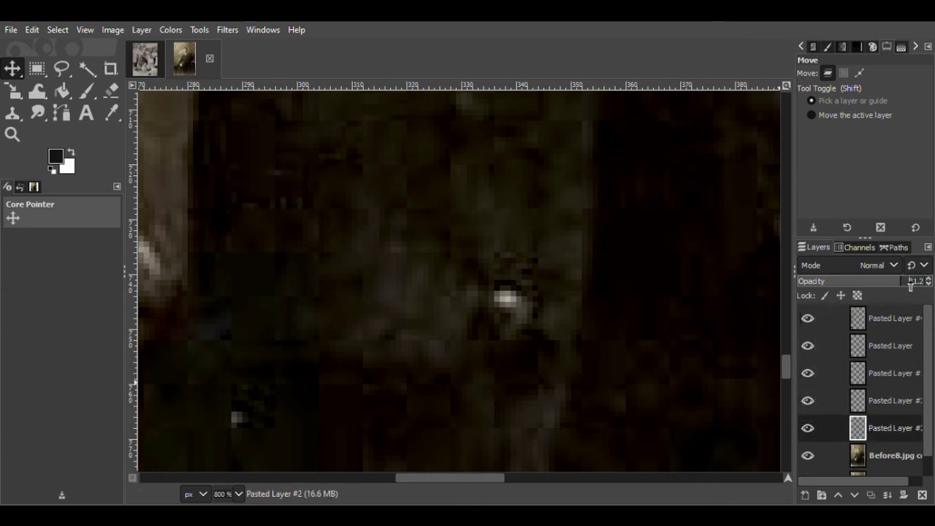
key("ctrl+z")
key("ctrl+z")
key("ctrl+z")
key("ctrl+z")
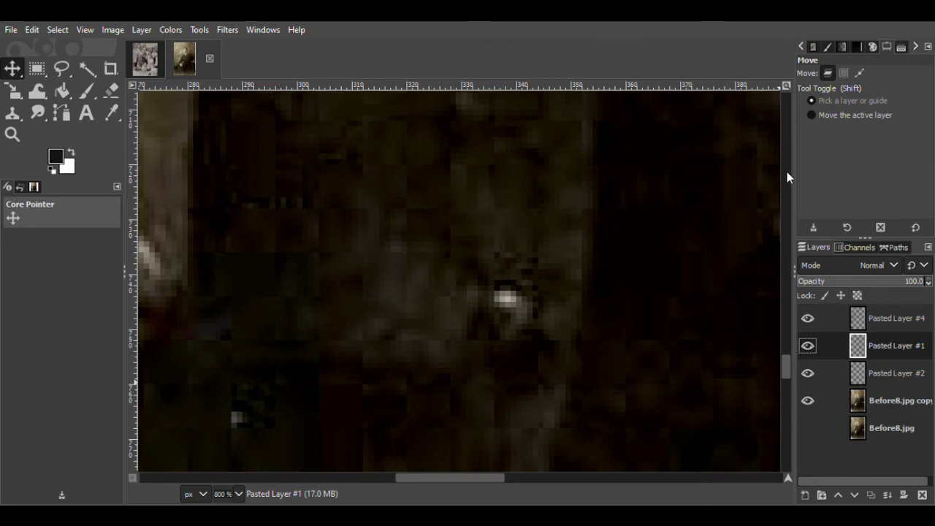
Free-select a small square cloth patch on the Before8.jpg copy layer, left of the small lower-left speck, and copy it
key("f")
mouse_move(233, 411)
left_mouse_down()
mouse_move(209, 417)
mouse_move(235, 435)
mouse_move(233, 413)
left_mouse_up()
key("Return")
left_click(875, 381)
key("m")
key("ctrl+c")
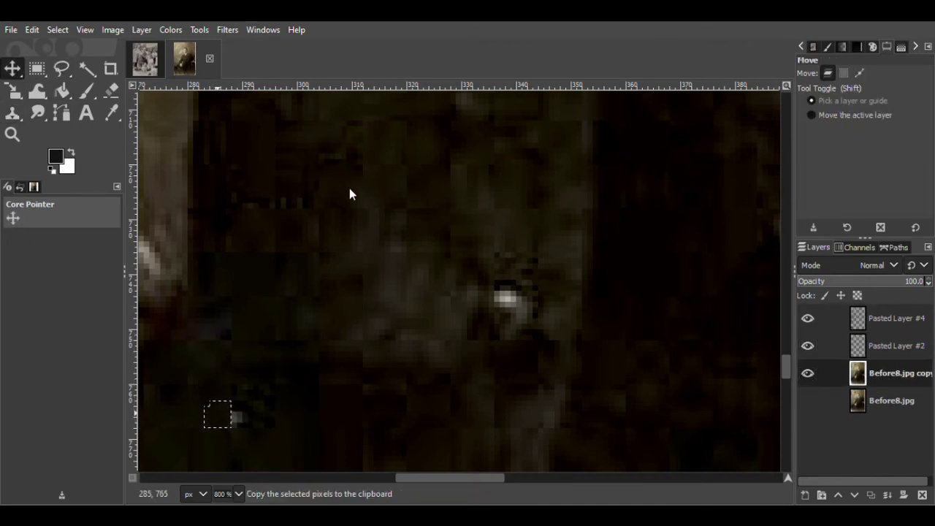
Paste the square patch onto a new layer over the lower-left speck and merge Pasted Layer #2 down into it
key("ctrl+v")
left_click(804, 495)
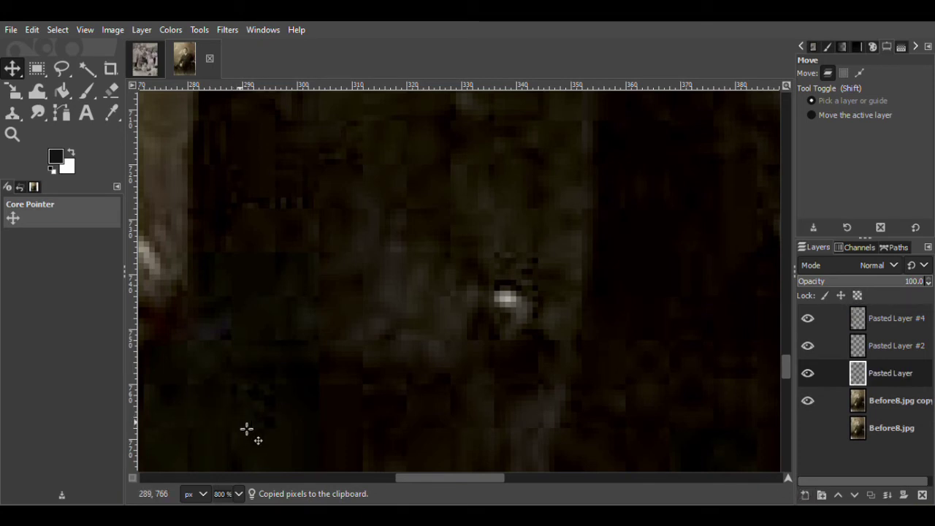
key("f")
left_click(848, 346)
left_click(923, 495)
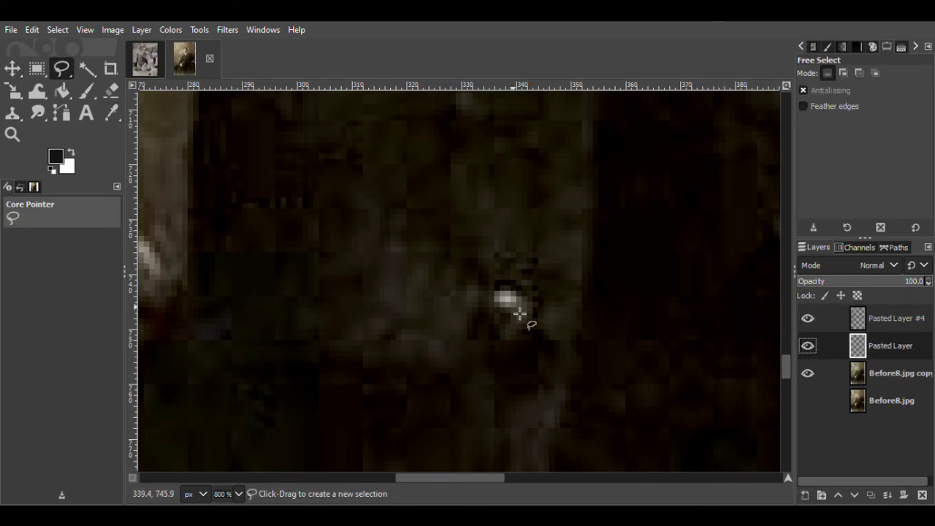
Free-select a cloth patch on the Before8.jpg copy layer, just above the remaining bright speck, and copy it
left_click_drag(545, 253, 493, 265)
key("Return")
left_click(895, 373)
key("m")
key("ctrl+c")
Paste the patch onto a new layer and move it down over the remaining bright speck
key("ctrl+v")
key("ctrl+shift+n")
left_click_drag(530, 283, 533, 309)
left_click(109, 90)
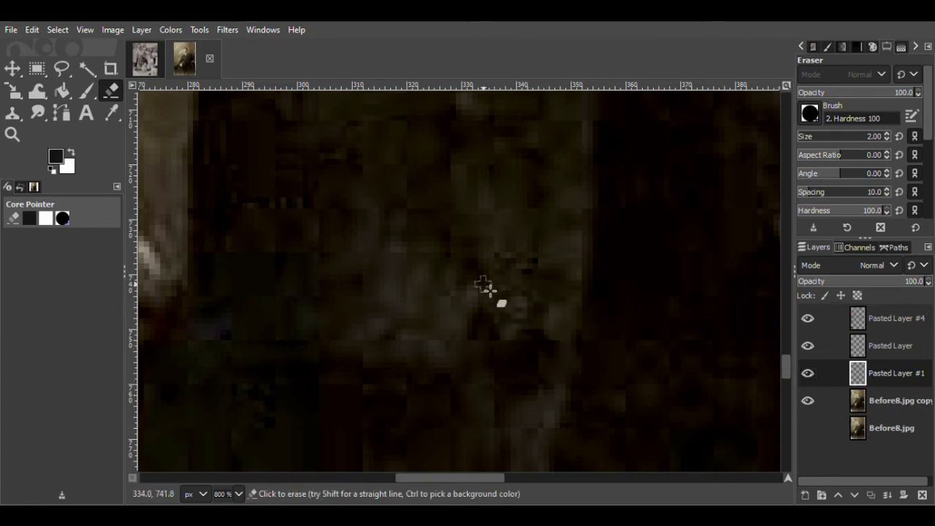
Free-select a tiny oblong cloth patch on the Before8.jpg copy layer, above the dark marks over the covered speck, and copy it
left_click(61, 68)
left_click_drag(503, 237, 518, 253)
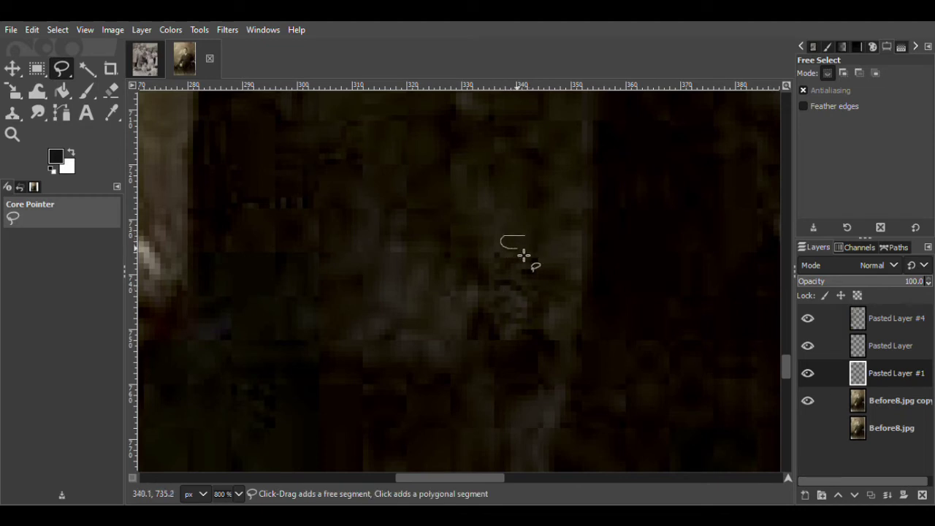
left_click(904, 412)
key("m")
key("ctrl+c")
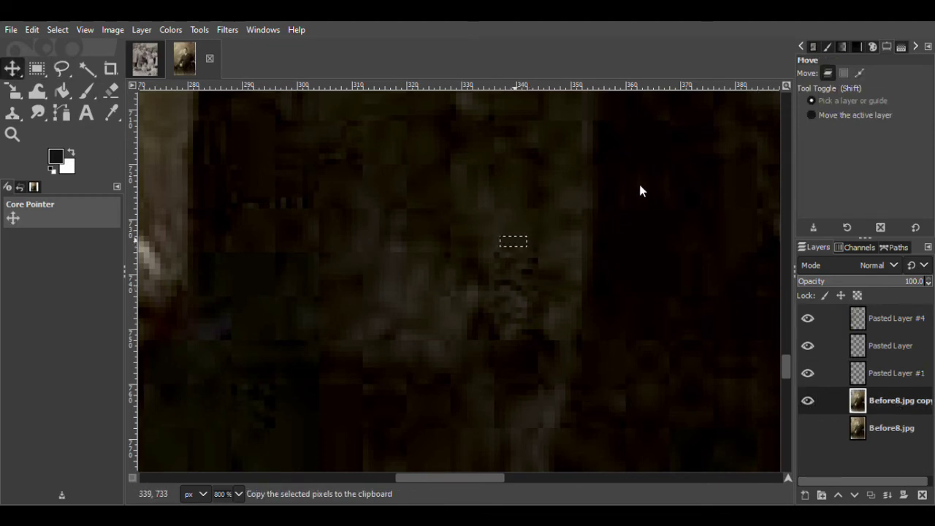
Paste the tiny patch onto several new layers and place the copies over the dark marks
key("ctrl+v")
key("shift+ctrl+n")
left_click_drag(528, 253, 540, 273)
key("ctrl+v")
key("shift+ctrl+n")
key("ctrl+v")
key("shift+ctrl+n")
Merge the patch layers beneath Pasted Layer #4 down into Pasted Layer #2 and save the image
scroll(866, 310, "down", 5)
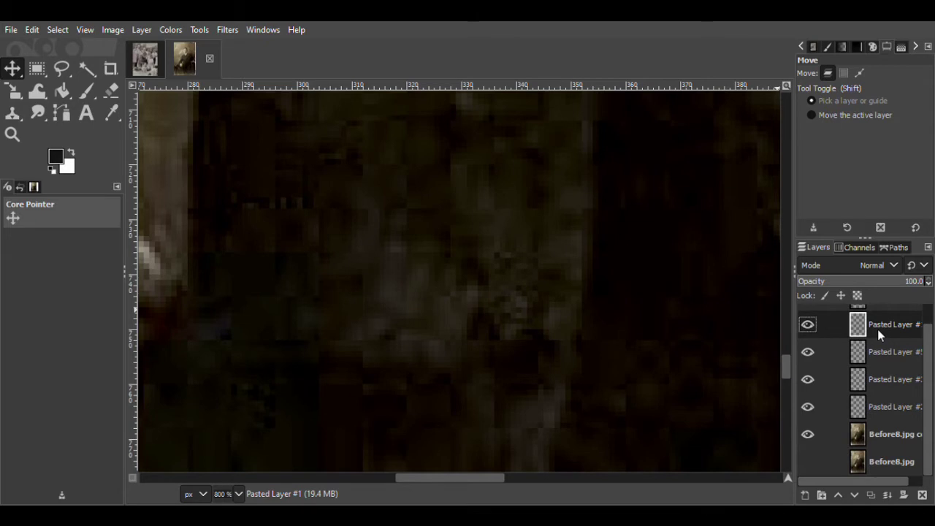
left_click(807, 346)
left_click(808, 345)
key("ctrl+s")
Examine the whole portrait for remaining damage, and inspect the short pale diagonal crease on the coat beside the buttons
key("z")
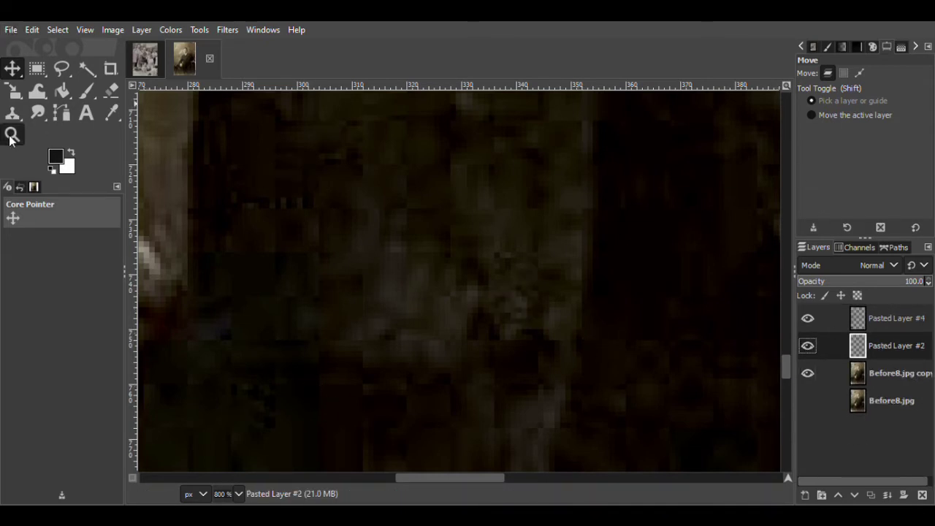
left_click(830, 114)
key("1")
left_click(571, 263)
scroll(787, 225, "up", 5)
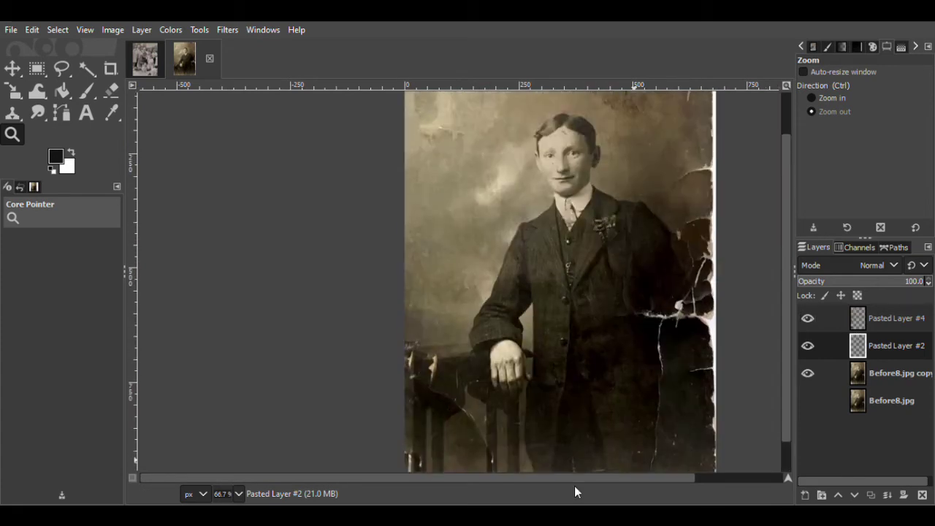
left_click(808, 345)
left_click(811, 98)
left_click(476, 348)
left_click(476, 348)
left_click(480, 293)
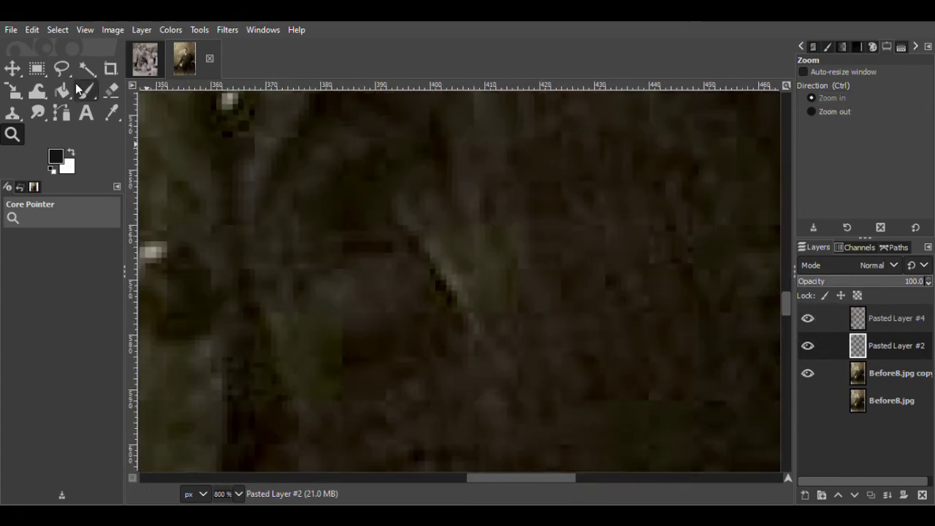
Free-select an elongated slanted cloth patch on the Before8.jpg copy layer, just right of the diagonal crease, and copy it
key("f")
mouse_move(525, 324)
left_mouse_down()
mouse_move(518, 299)
mouse_move(475, 276)
left_mouse_up()
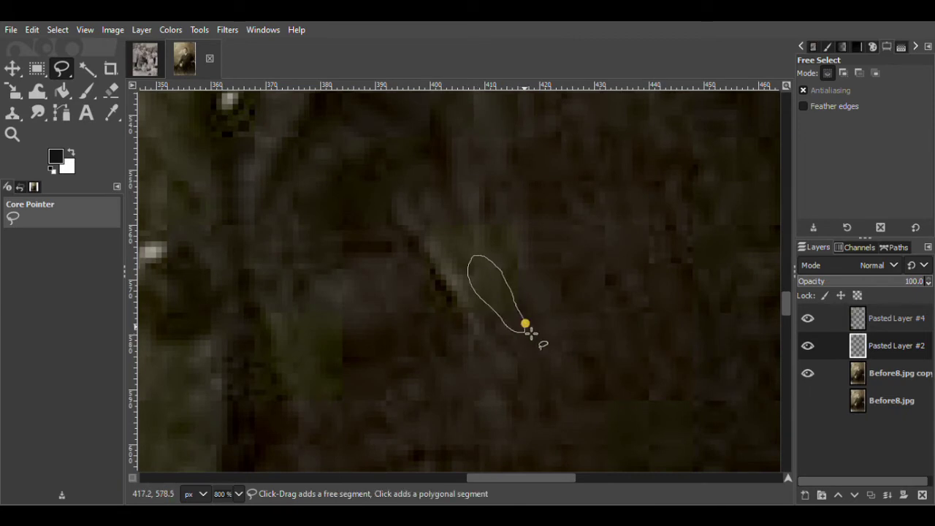
left_click_drag(528, 330, 525, 325)
key("Return")
key("Page_Down")
key("m")
key("ctrl+c")
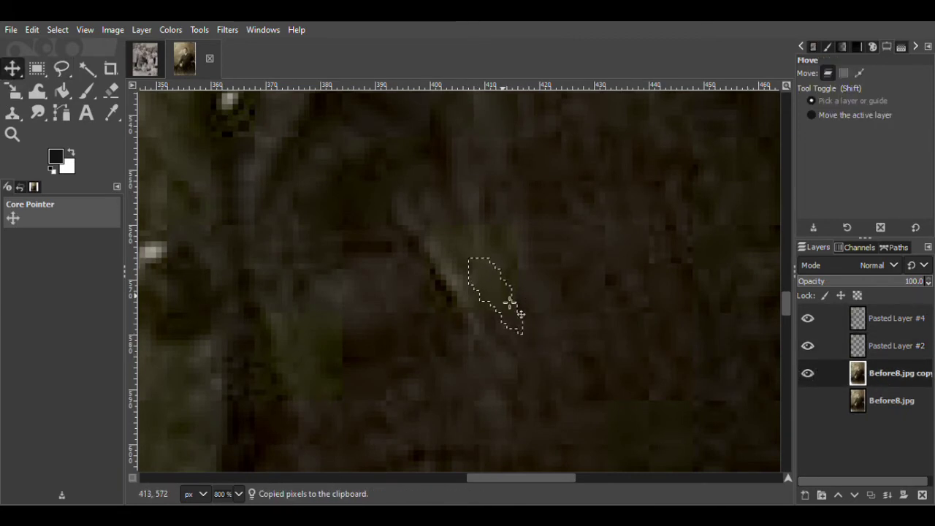
Paste the slanted patch onto a new layer, move it left over the diagonal crease and compare with the layer hidden
key("ctrl+v")
left_click(805, 496)
left_click_drag(501, 309, 484, 316)
left_click(807, 371)
left_click(807, 371)
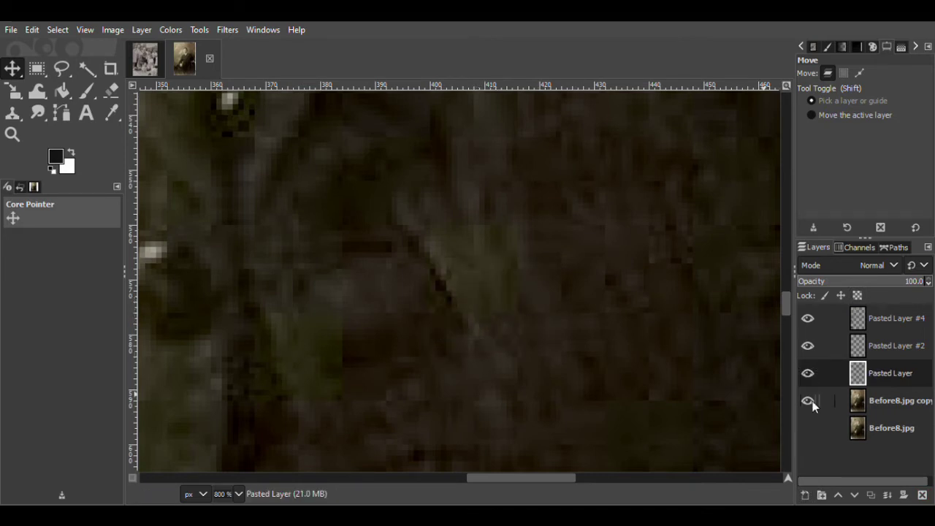
left_click(807, 374)
key("shift+e")
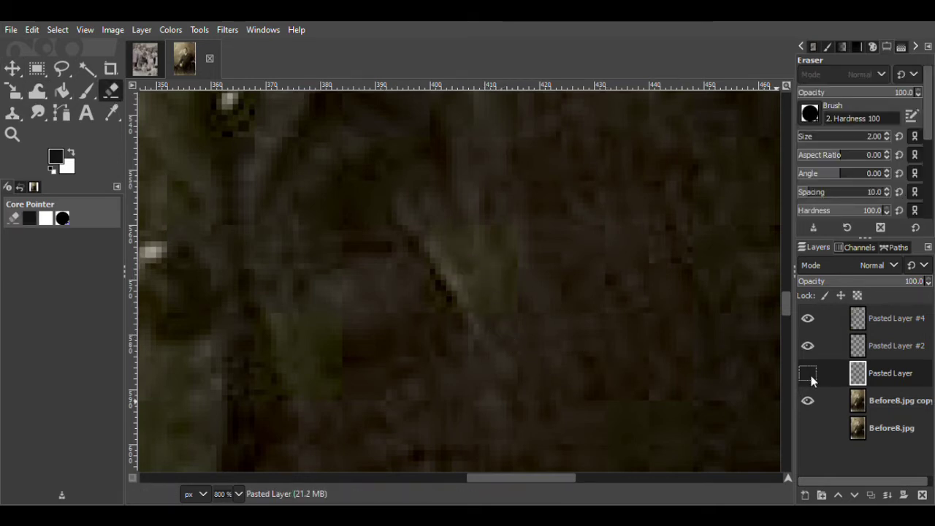
Free-select another cloth patch on the Before8.jpg copy layer, beside the upper part of the diagonal crease, and copy it
key("f")
mouse_move(483, 263)
left_mouse_down()
mouse_move(429, 214)
mouse_move(480, 265)
left_mouse_up()
key("Return")
key("Page_Down")
key("m")
key("ctrl+c")
Paste the second crease patch onto a new layer and adjust its position over the remaining pale line
key("ctrl+v")
key("shift+ctrl+n")
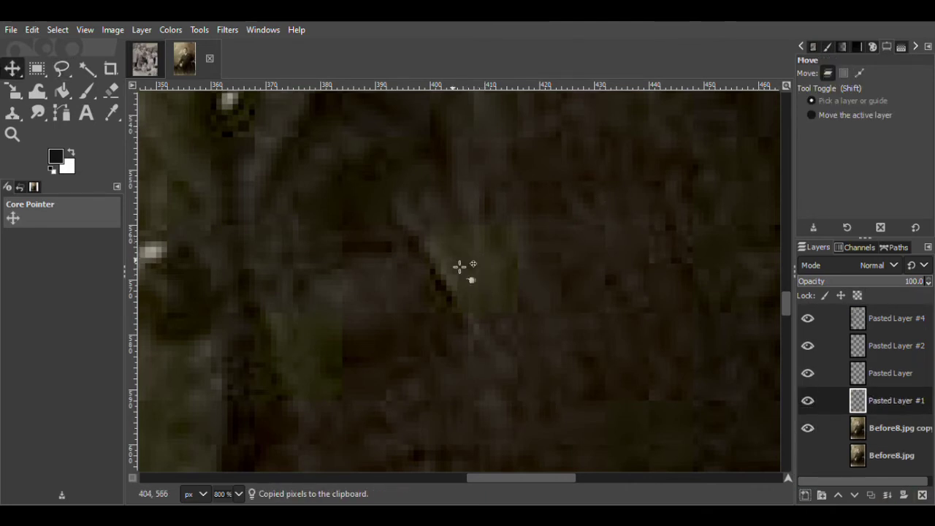
left_click_drag(454, 271, 448, 277)
left_click(115, 95)
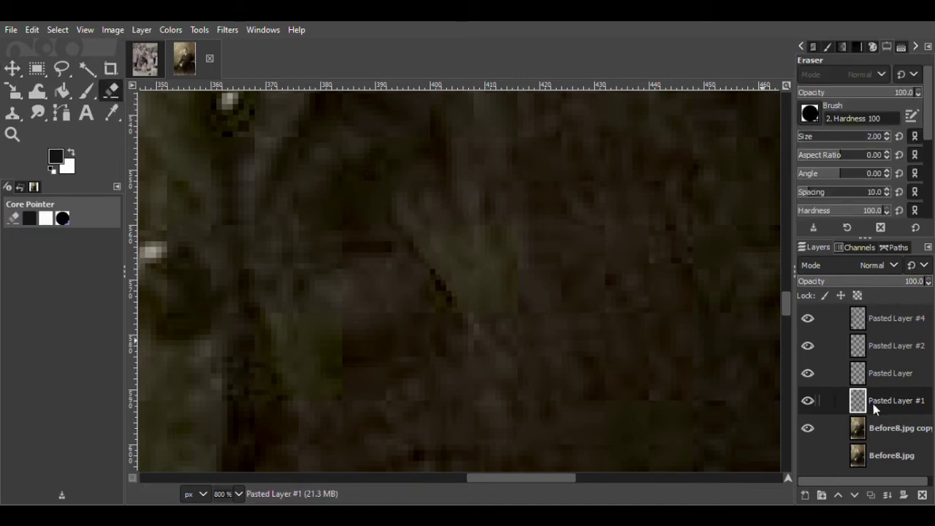
left_click(12, 70)
left_click_drag(451, 271, 454, 271)
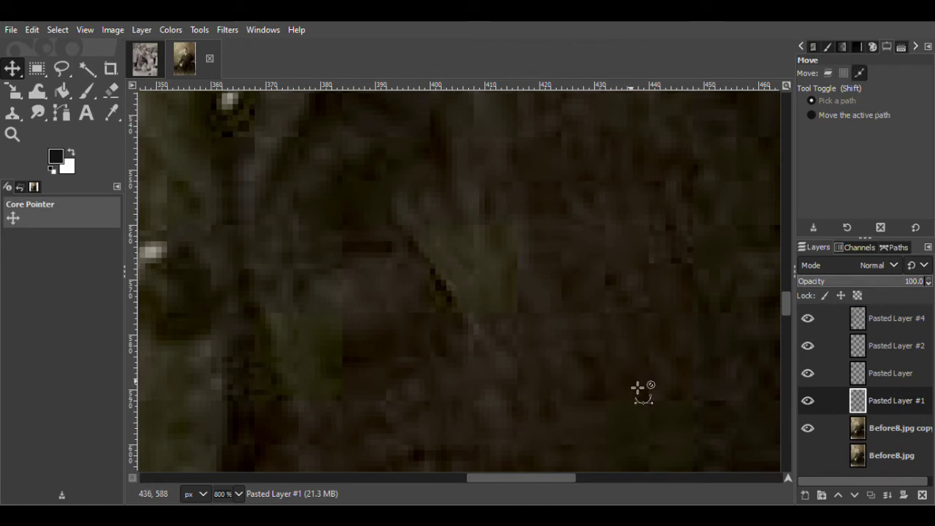
Free-select a cloth patch on the Before8.jpg copy layer, left of the crease's dark edge, and copy it
key("f")
left_click_drag(435, 283, 424, 285)
key("Return")
left_click(874, 426)
key("m")
key("ctrl+c")
Paste the patch onto a new layer, move it over the upper dark edge and set its opacity to 75.3
key("ctrl+v")
key("ctrl+shift+n")
left_click_drag(404, 299, 424, 266)
left_click(895, 285)
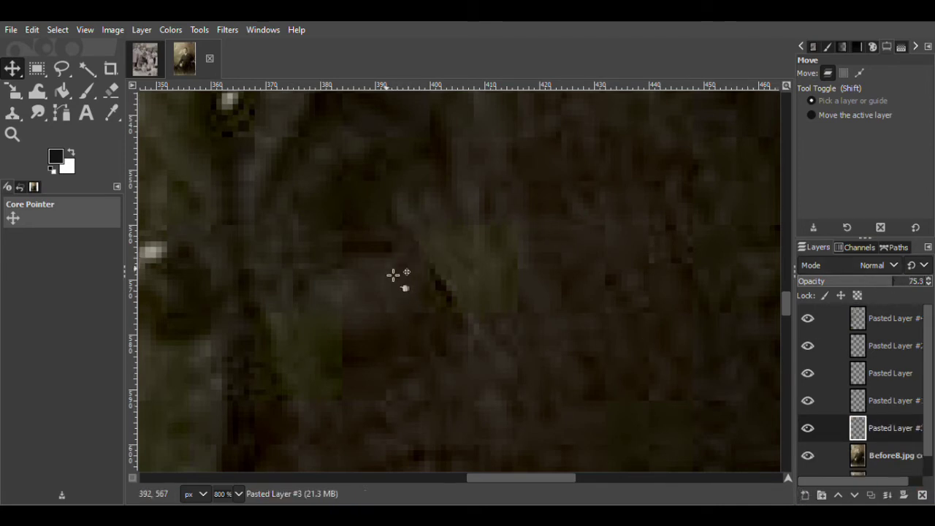
Free-select a slim slanted patch on the Before8.jpg copy layer, below and left of the remaining dark edge, and copy it
key("f")
mouse_move(455, 329)
left_mouse_down()
mouse_move(441, 300)
mouse_move(449, 330)
left_mouse_up()
key("Return")
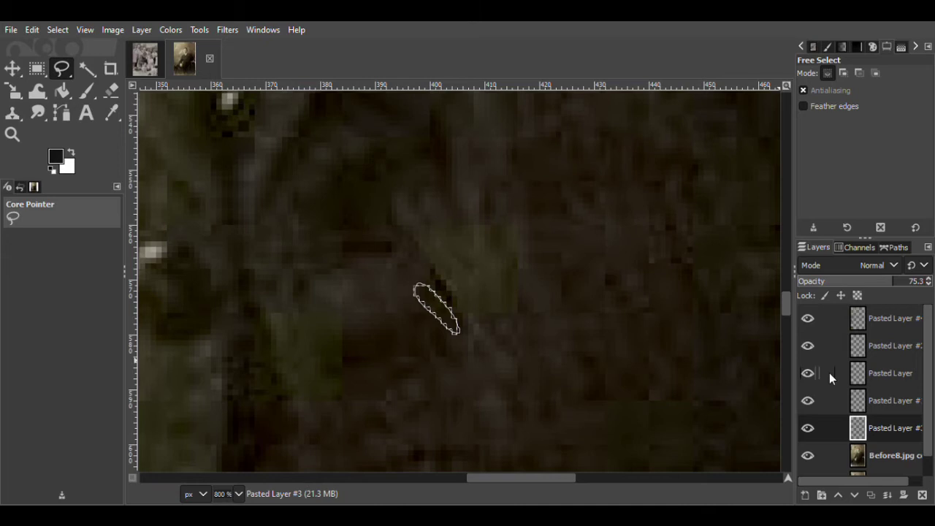
left_click(885, 457)
key("m")
key("ctrl+c")
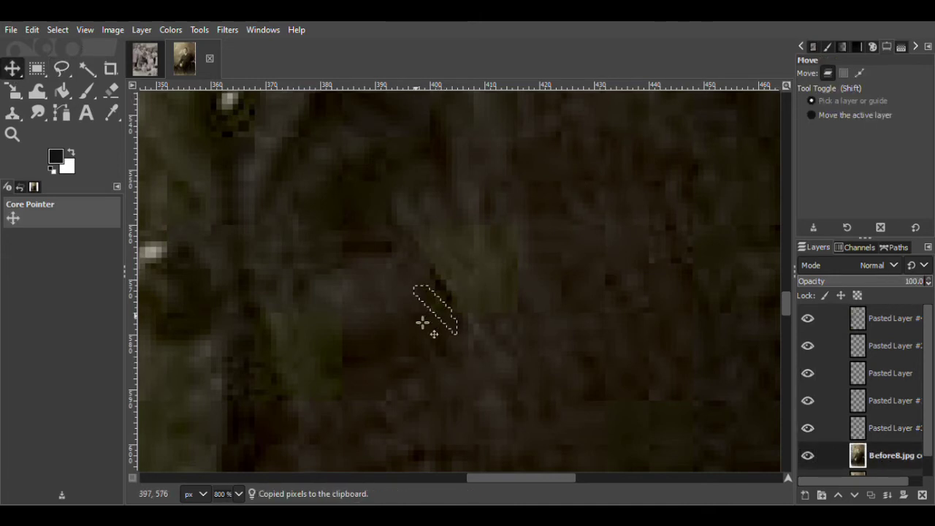
Paste the slim patch onto a new layer and move it up and right over the lower dark edge
key("ctrl+v")
left_click(805, 496)
left_click_drag(443, 325, 455, 305)
left_click(877, 285)
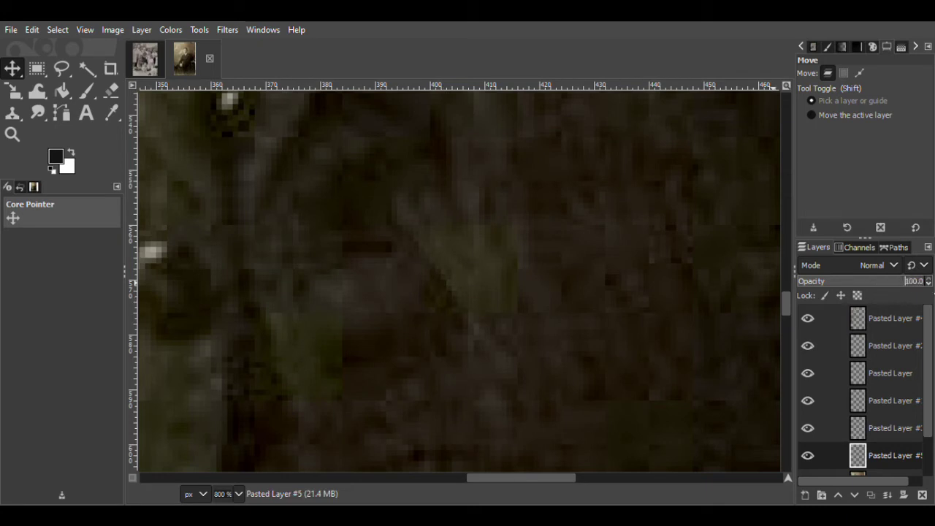
Save the image and merge the patch layers beneath Pasted Layer #4 down into Pasted Layer #5
left_click_drag(859, 453, 858, 427)
key("ctrl+s")
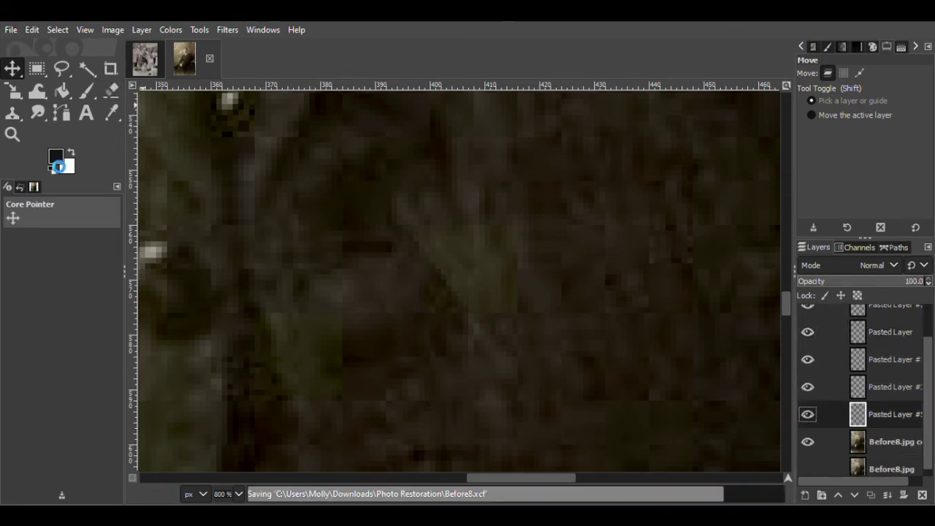
left_click(888, 332)
key("Delete")
key("Delete")
Examine the coat front, the faint lines on its darker side and the white cracks for remaining damage at different magnifications
left_click(12, 134)
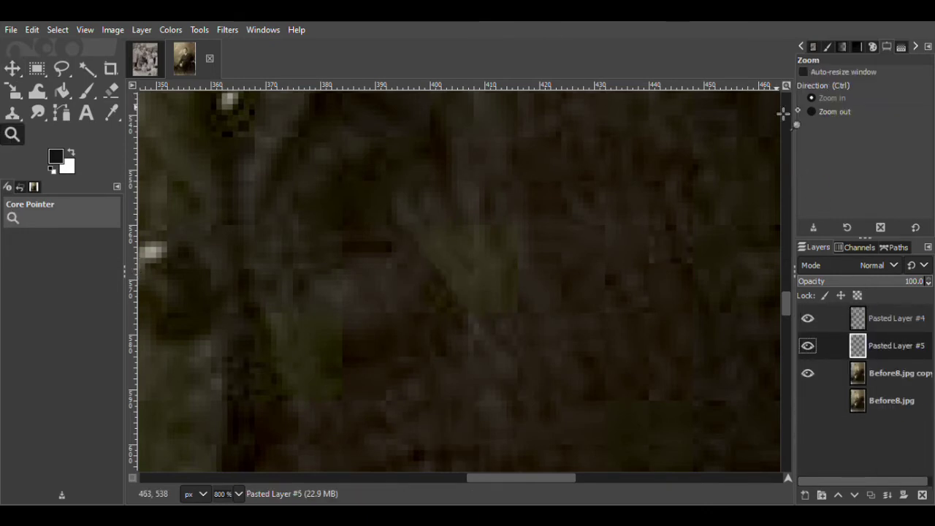
left_click(503, 434, "ctrl")
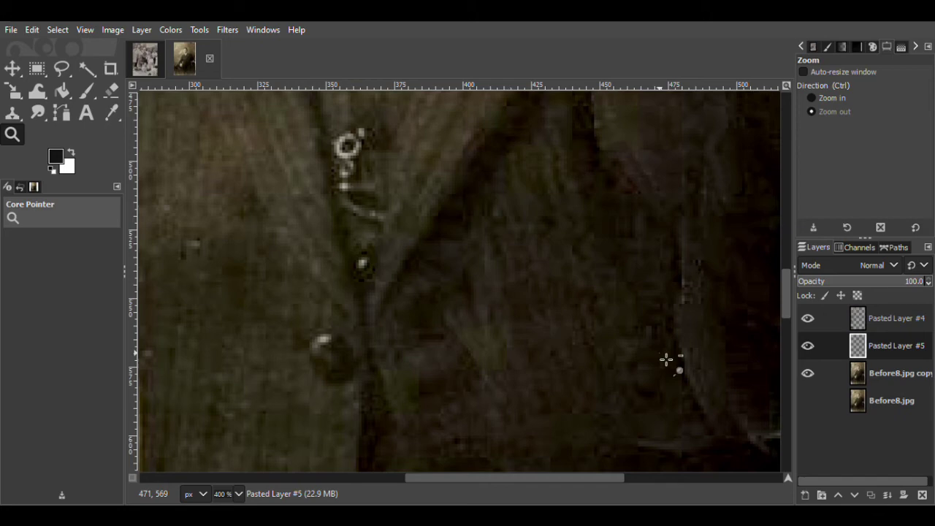
left_click(646, 318, "ctrl")
left_click(647, 317, "ctrl")
left_click(641, 315)
left_click(570, 355)
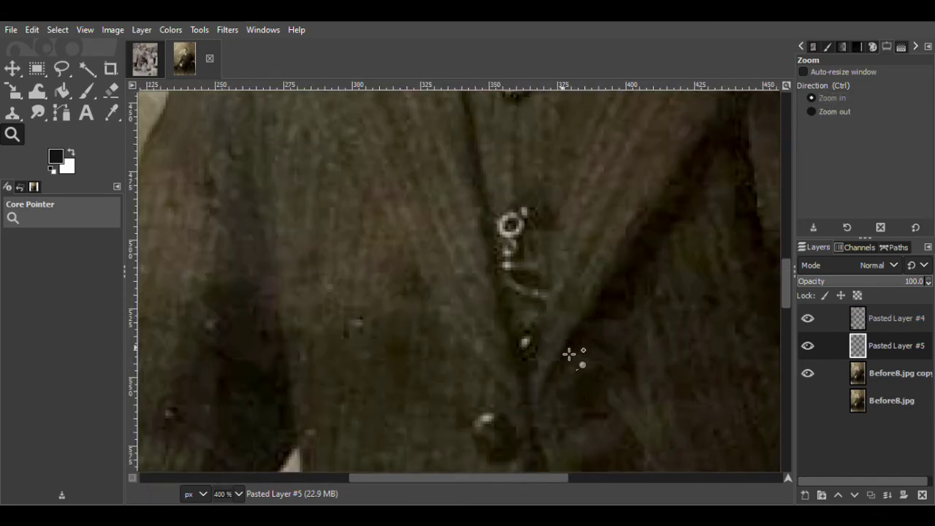
left_click(661, 327, "ctrl")
left_click_drag(513, 482, 933, 155)
key("minus")
scroll(122, 136, "down", 1)
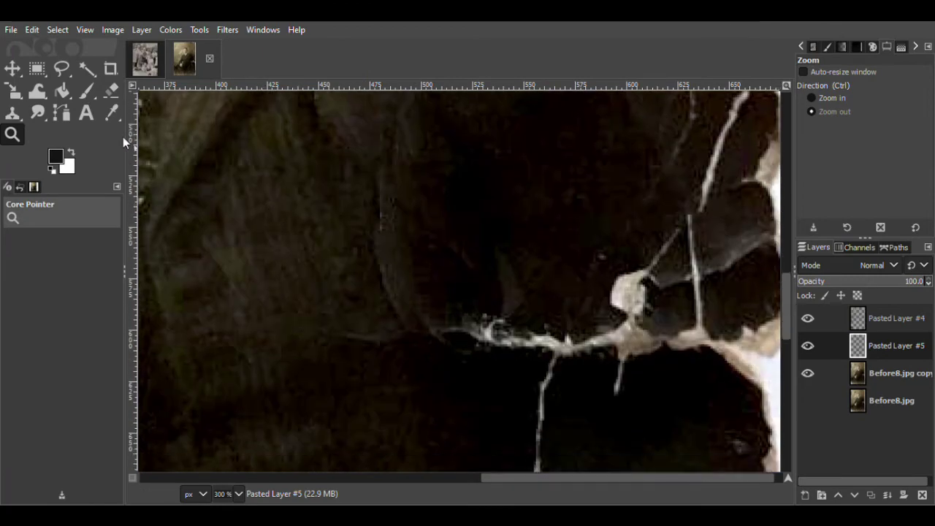
left_click(317, 365)
scroll(461, 479, "left", 3)
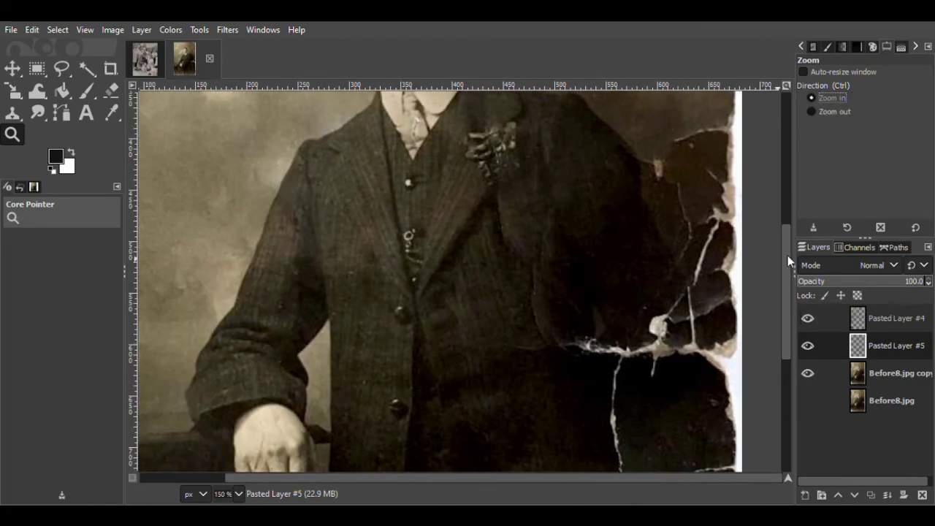
left_click(539, 355)
left_click(579, 451)
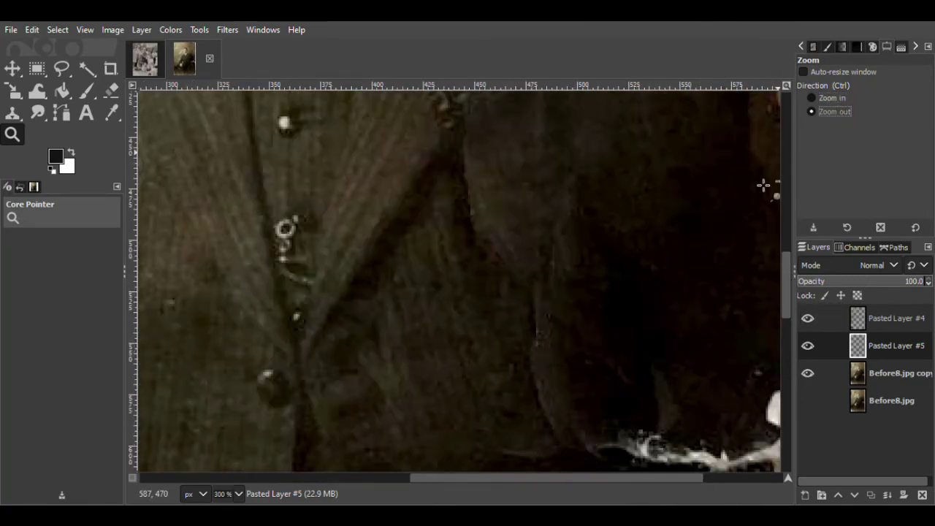
key("shift+2")
left_click(564, 334, "ctrl")
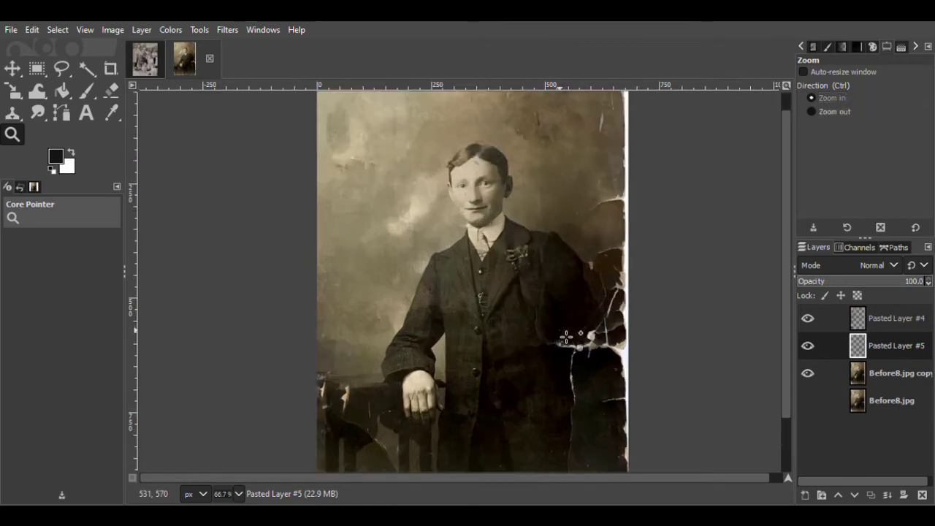
Free-select a small oval cloth patch on the Before8.jpg copy layer, just left of the light lapel edge, and copy it
left_click(568, 334, "ctrl")
left_click(555, 311, "ctrl")
left_click(537, 283, "ctrl")
left_click(466, 236, "ctrl")
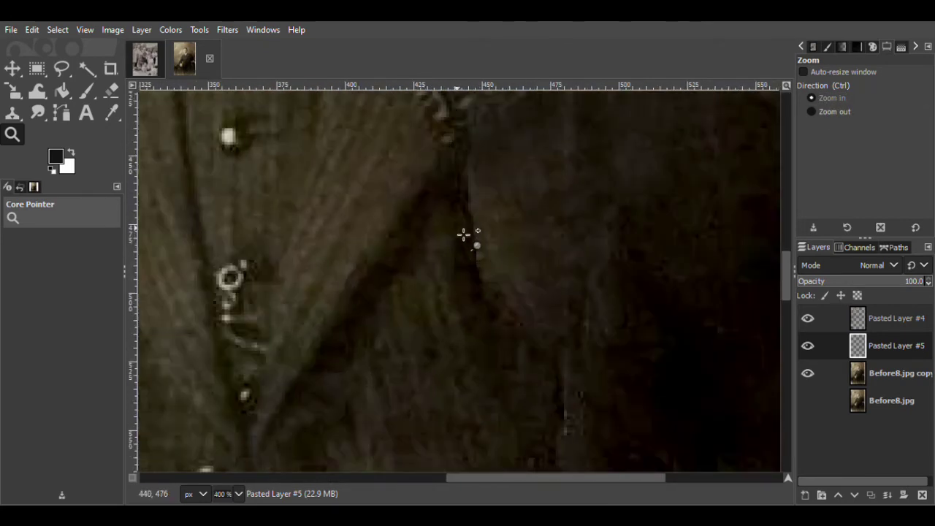
left_click(448, 202, "ctrl")
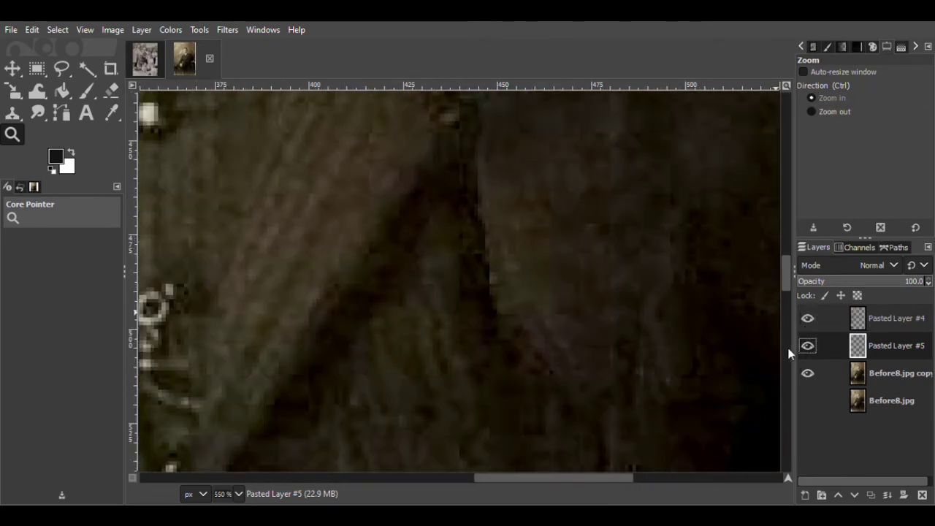
left_click(64, 71)
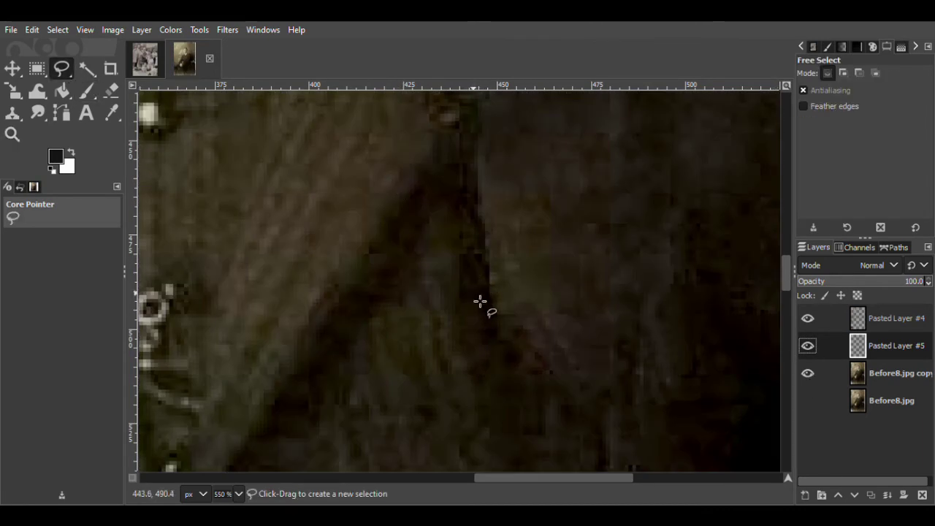
mouse_move(480, 320)
left_mouse_down()
mouse_move(438, 300)
mouse_move(475, 322)
left_mouse_up()
key("Return")
key("Page_Down")
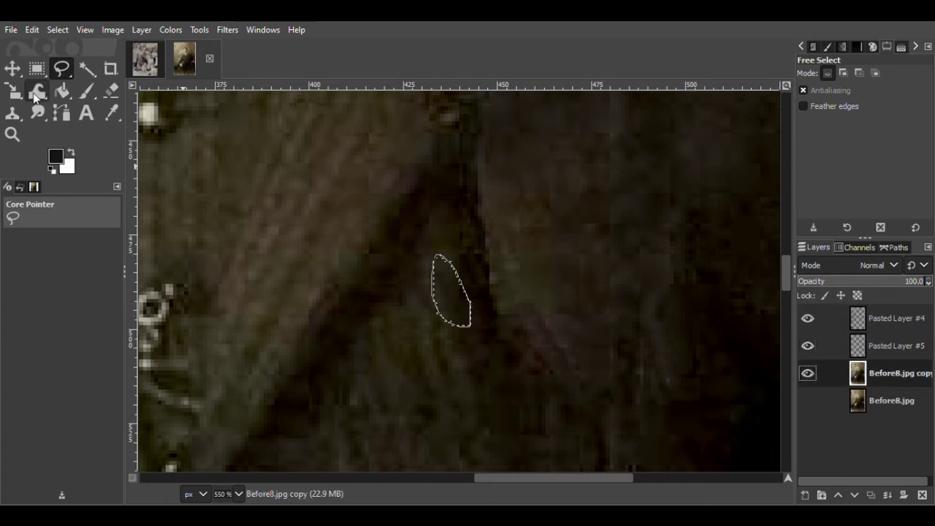
key("m")
key("ctrl+c")
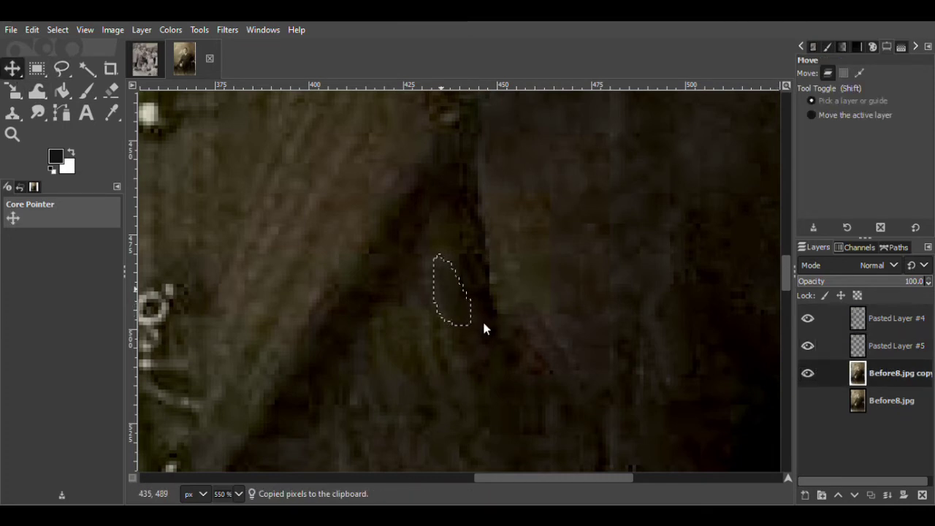
Paste the oval patch onto a new layer over the lapel edge, trim it with the Eraser and set its opacity to 68.3
key("ctrl+v")
key("ctrl+shift+n")
left_click_drag(446, 322, 490, 277)
key("ctrl+z")
key("shift+e")
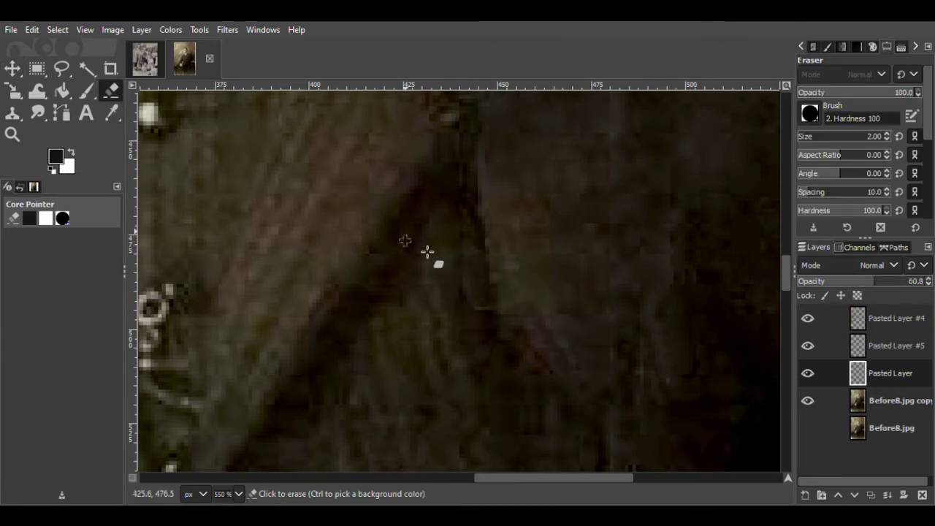
mouse_move(478, 302)
left_mouse_down()
mouse_move(501, 274)
mouse_move(490, 268)
left_mouse_up()
key("m")
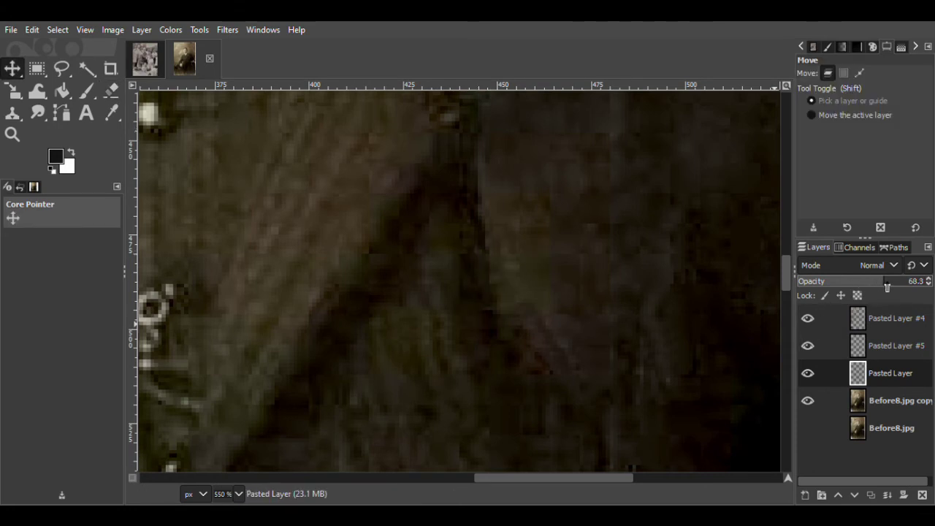
Duplicate the patch, place the copy higher along the lapel edge and raise its layer to the top of the stack
key("ctrl+shift+d")
left_click_drag(499, 286, 487, 234)
left_click_drag(866, 387, 861, 312)
left_click_drag(489, 236, 493, 242)
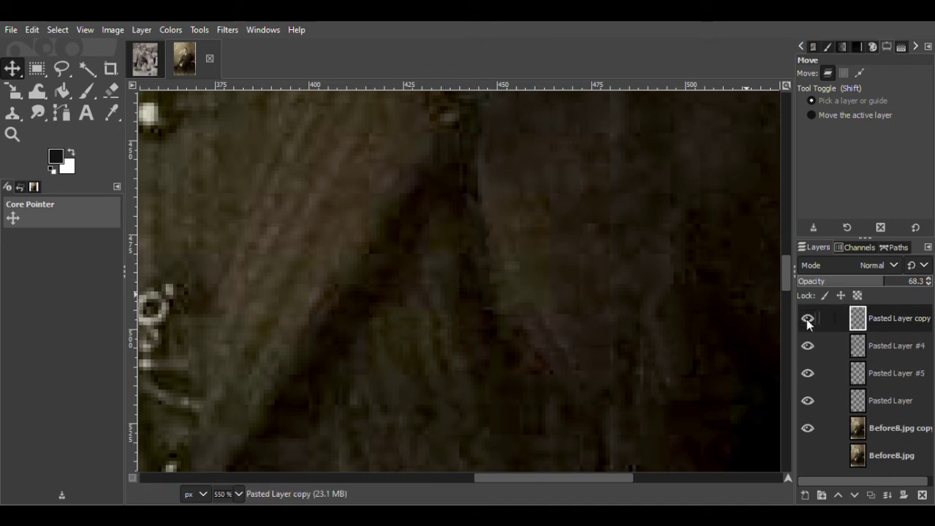
key("shift+e")
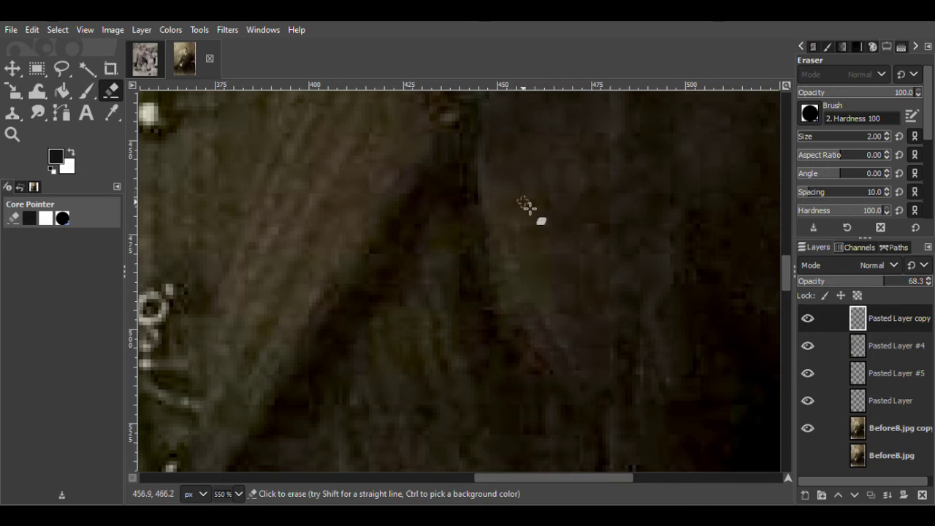
Duplicate the raised patch, shift it up and left along the lapel edge and merge the duplicate into Pasted Layer copy
key("shift+ctrl+d")
key("m")
mouse_move(486, 236)
left_mouse_down()
mouse_move(482, 200)
mouse_move(511, 235)
mouse_move(480, 194)
mouse_move(472, 215)
left_mouse_up()
key("shift+ctrl+d")
key("ctrl+z")
key("ctrl+z")
key("ctrl+z")
key("ctrl+z")
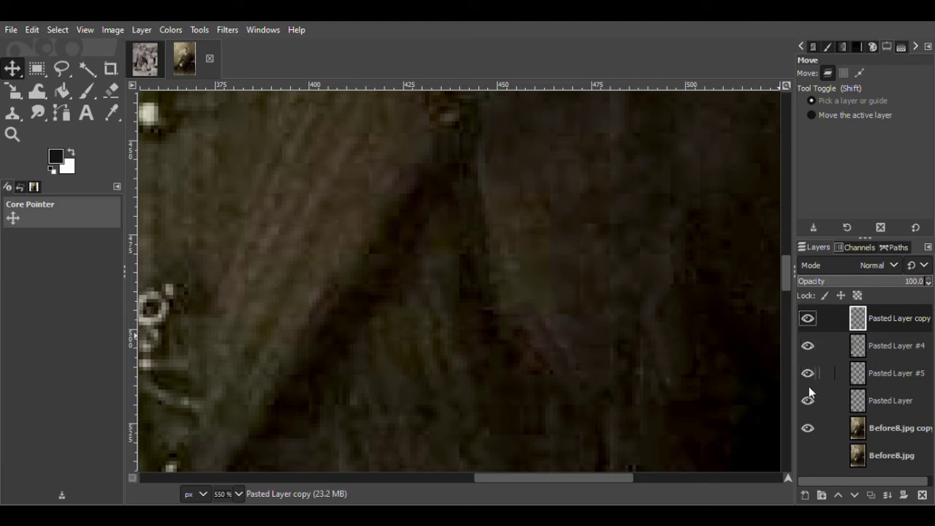
Duplicate the Pasted Layer patch, shift the copy left at the lower lapel edge and set its opacity to 41.9
left_click(890, 401)
key("shift+ctrl+d")
mouse_move(491, 282)
left_mouse_down()
mouse_move(474, 303)
mouse_move(480, 287)
left_mouse_up()
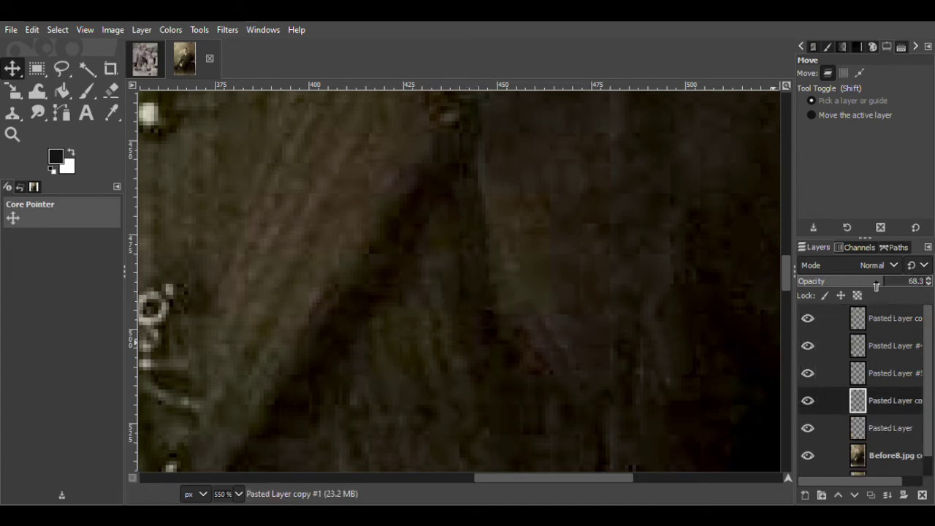
left_click_drag(858, 287, 854, 285)
Duplicate the faded copy, move it slightly left and merge both copies down into Pasted Layer
key("shift+ctrl+d")
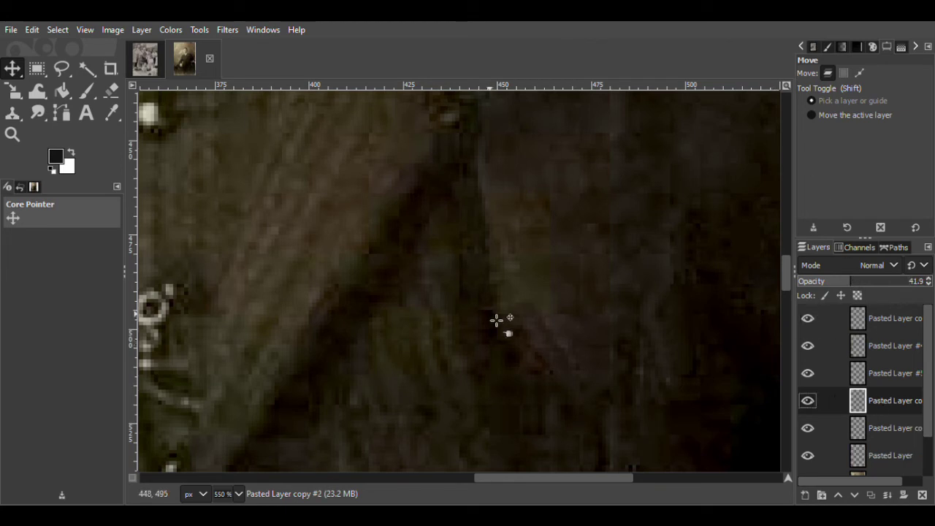
left_click_drag(483, 282, 472, 283)
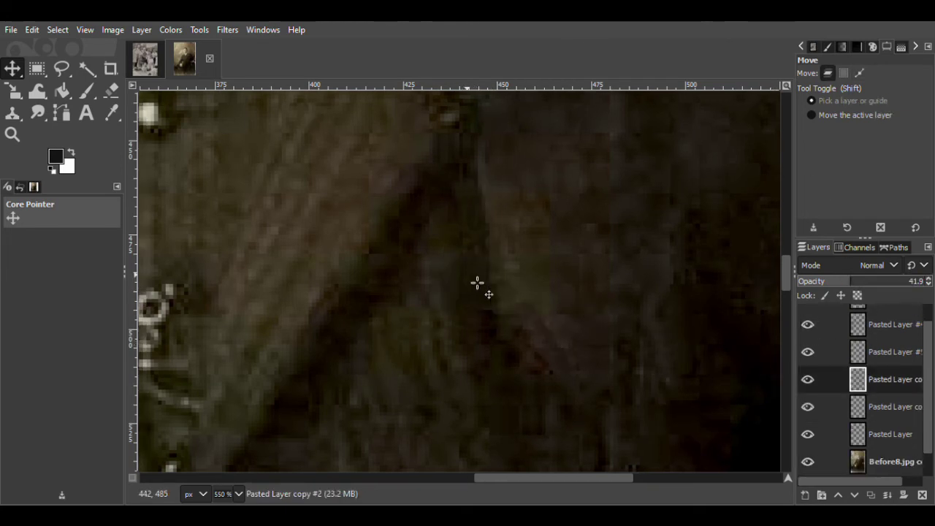
left_click(902, 382)
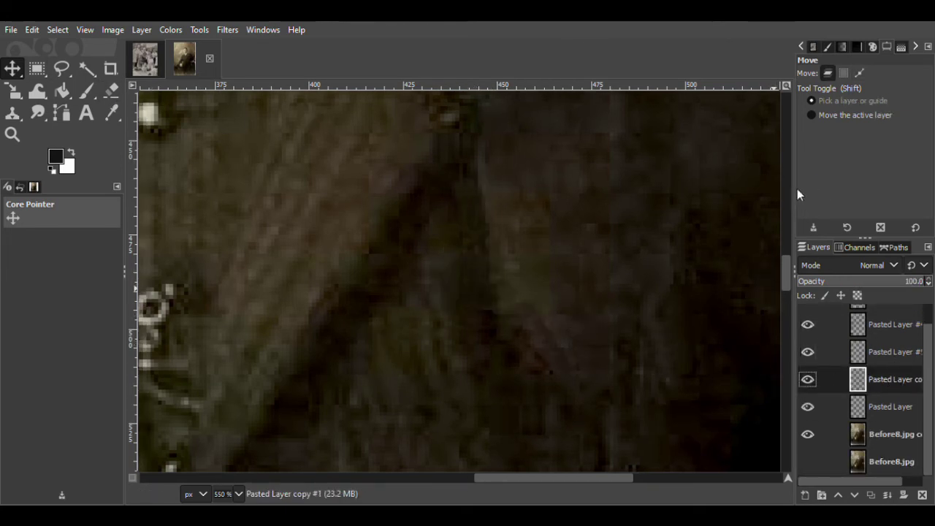
left_click(890, 401)
Free-select a small cloth patch below the lapel edge on the Before8.jpg copy layer and paste it as a new layer
left_click(61, 68)
left_click_drag(464, 356, 476, 355)
double_click(464, 356)
left_click(876, 429)
left_click(13, 69)
key("ctrl+c")
key("ctrl+v")
key("shift+ctrl+n")
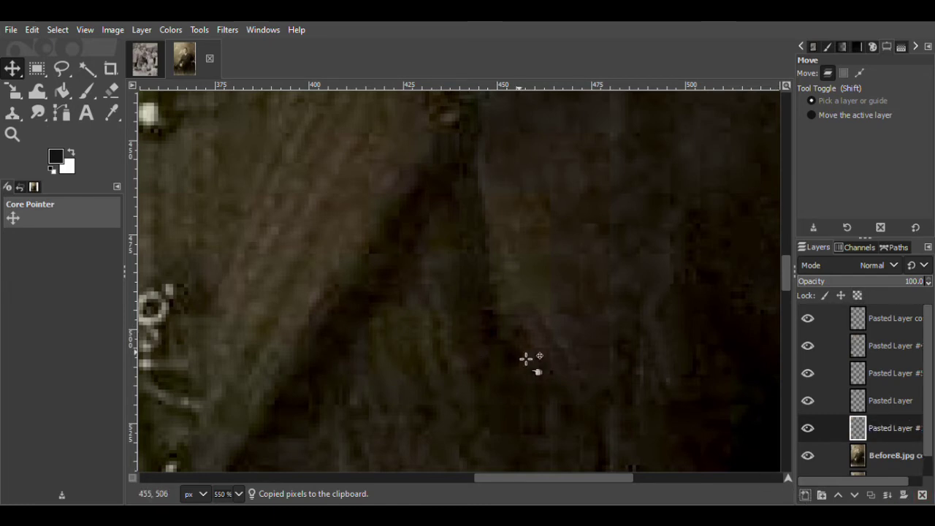
Raise the new patch layer to the top, position it over the lower lapel edge and set its opacity to 79.0
left_click_drag(862, 298, 804, 316)
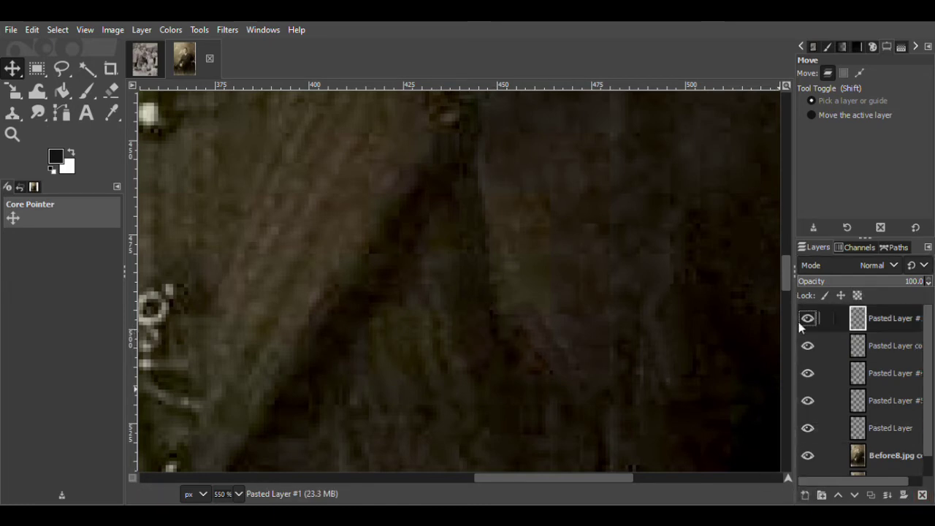
key("p")
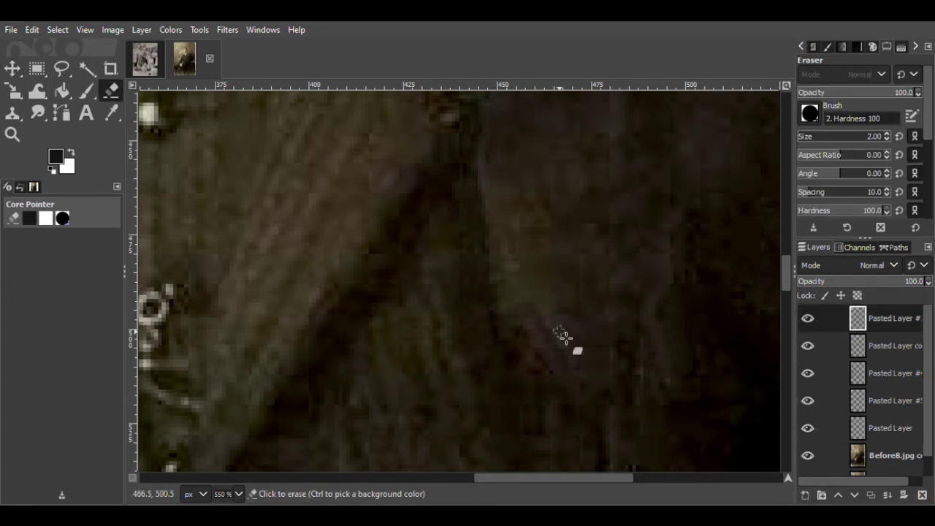
key("m")
left_click_drag(489, 338, 495, 338)
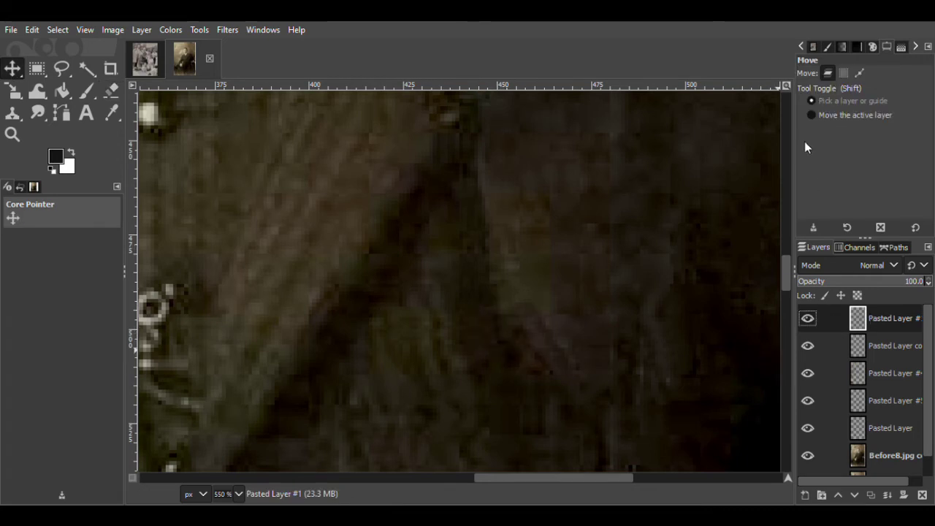
key("ctrl+v")
key("ctrl+z")
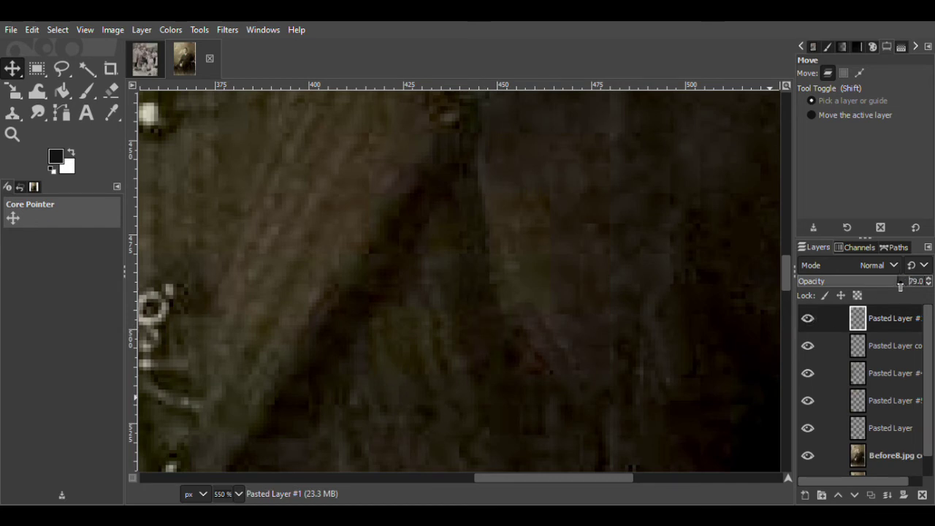
Paste the patch again, shift it down and right along the lapel edge and merge it into Pasted Layer #1
key("ctrl+v")
left_click_drag(514, 356, 524, 374)
key("ctrl+z")
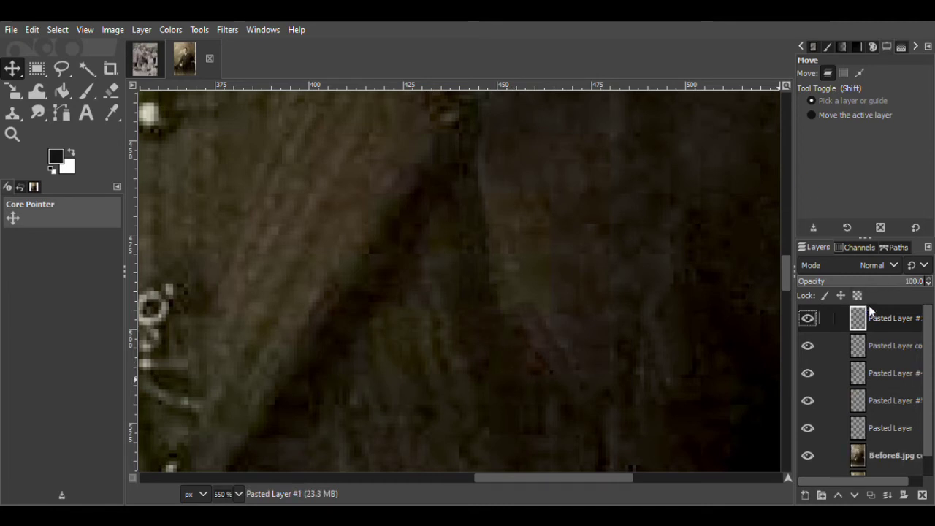
Merge Pasted Layer #1 into Pasted Layer copy and Pasted Layer #5 into Pasted Layer, and save the image
key("ctrl+z")
key("ctrl+z")
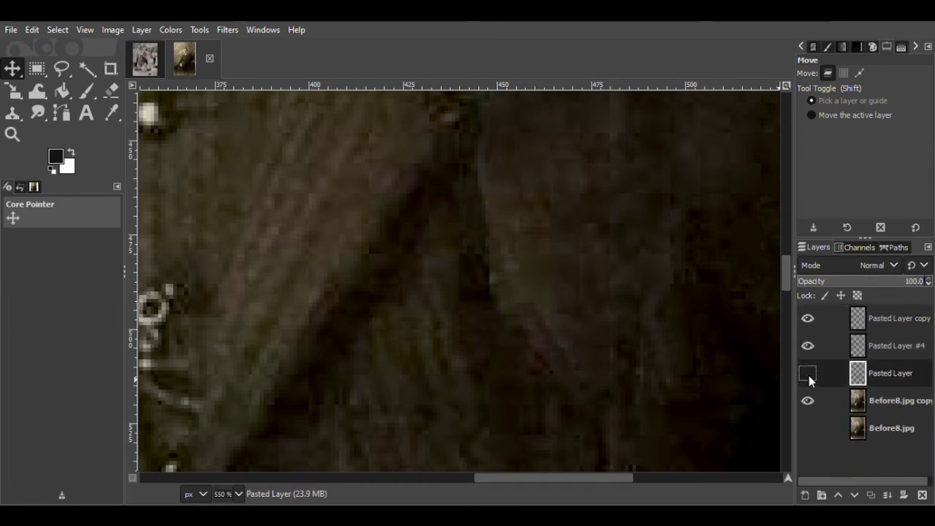
key("ctrl+s")
Activate the Before8.jpg copy layer and the Free Select tool at the light vertical crease on the dark side of the coat
key("z")
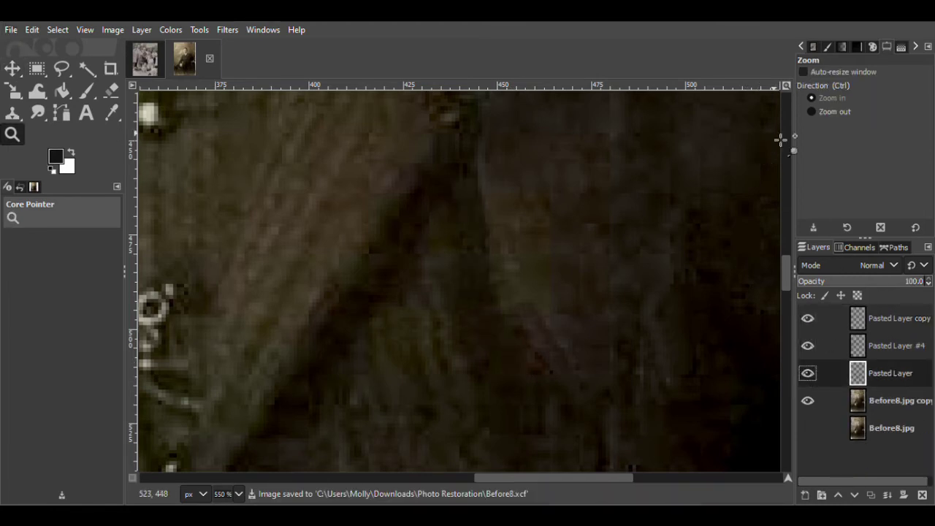
left_click(601, 265, "ctrl")
left_click(600, 265, "ctrl")
left_click(664, 390)
left_click(664, 391)
left_click(664, 390)
left_click(877, 400)
key("f")
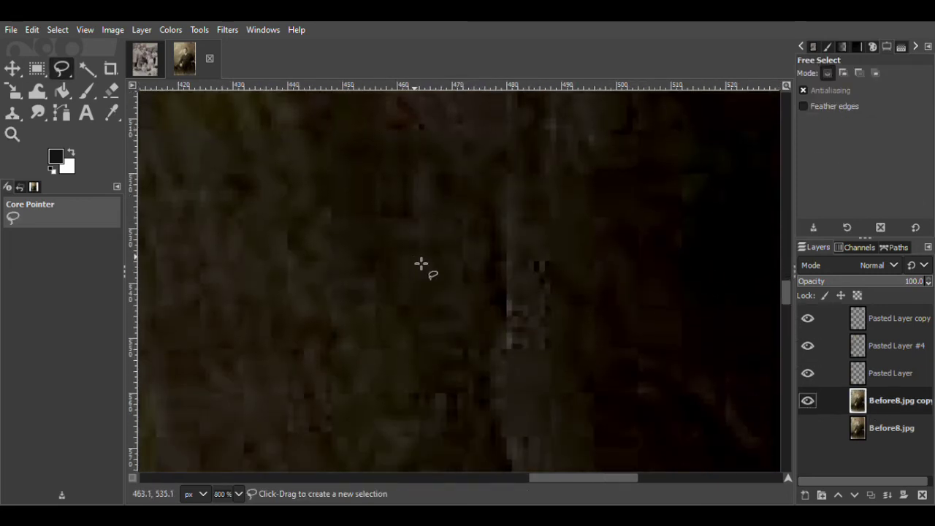
left_click_drag(520, 223, 517, 303)
left_click(520, 224)
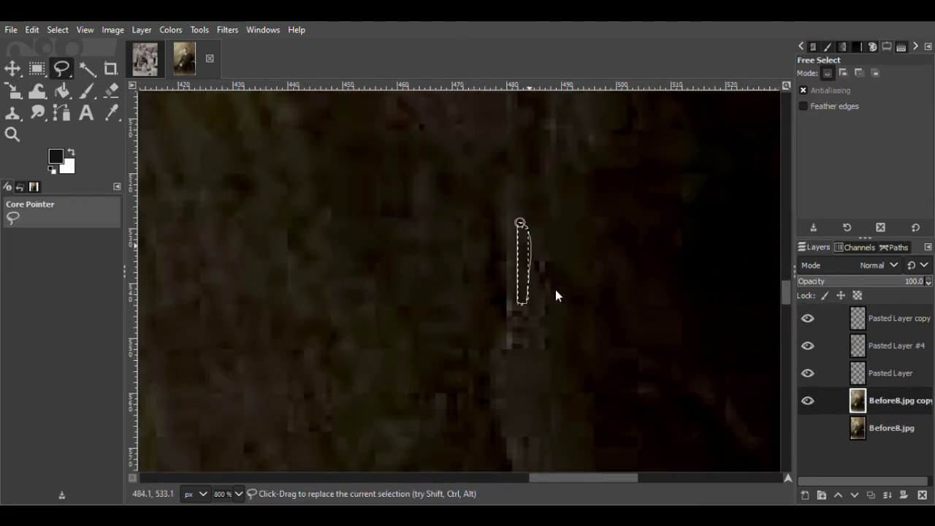
key("ctrl+shift+a")
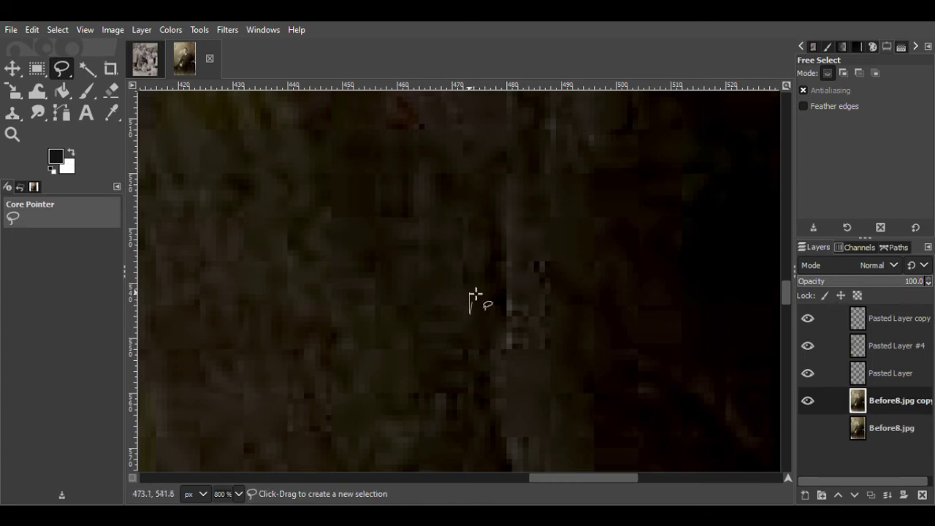
Free-select a narrow vertical strip of dark cloth left of the light crease and copy it
left_click_drag(494, 291, 474, 315)
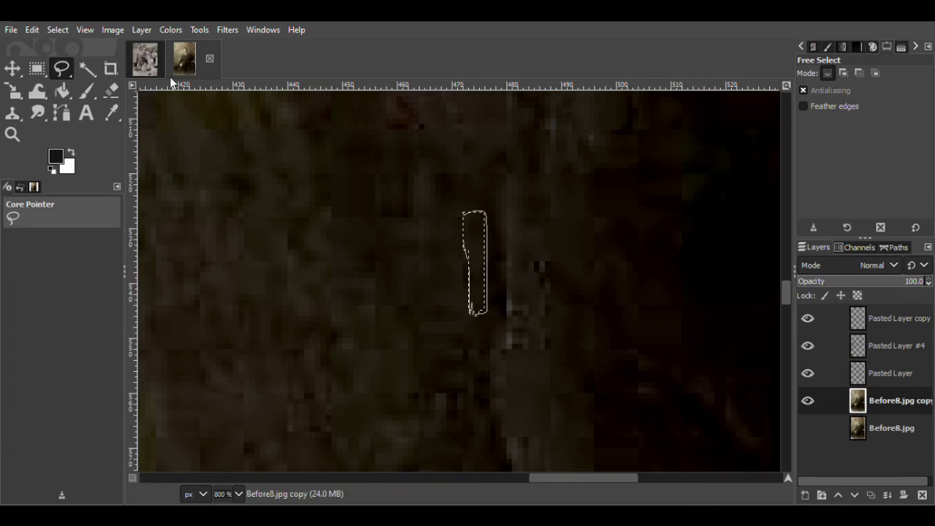
key("m")
key("ctrl+c")
Paste the strip onto a new layer, move it right toward the crease and set its opacity to 81.2
key("ctrl+v")
left_click(804, 495)
left_click_drag(483, 252, 498, 252)
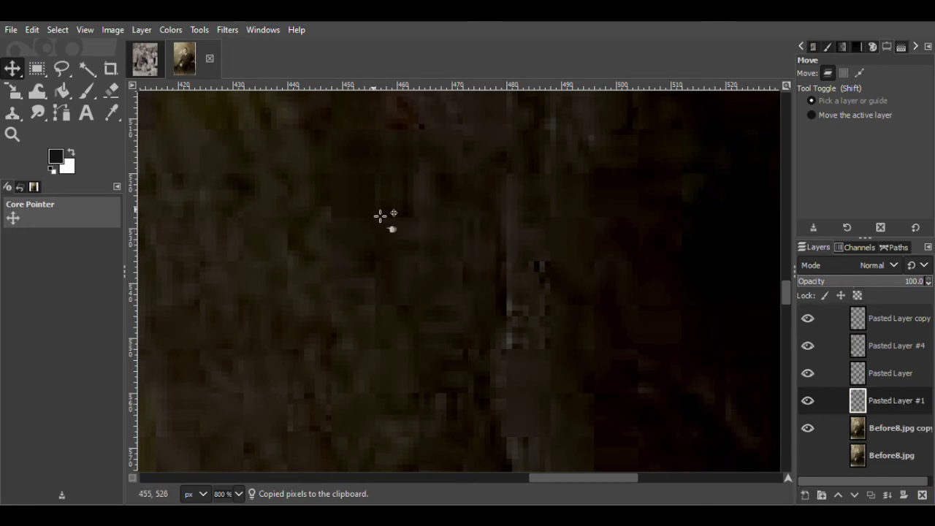
key("shift+e")
key("m")
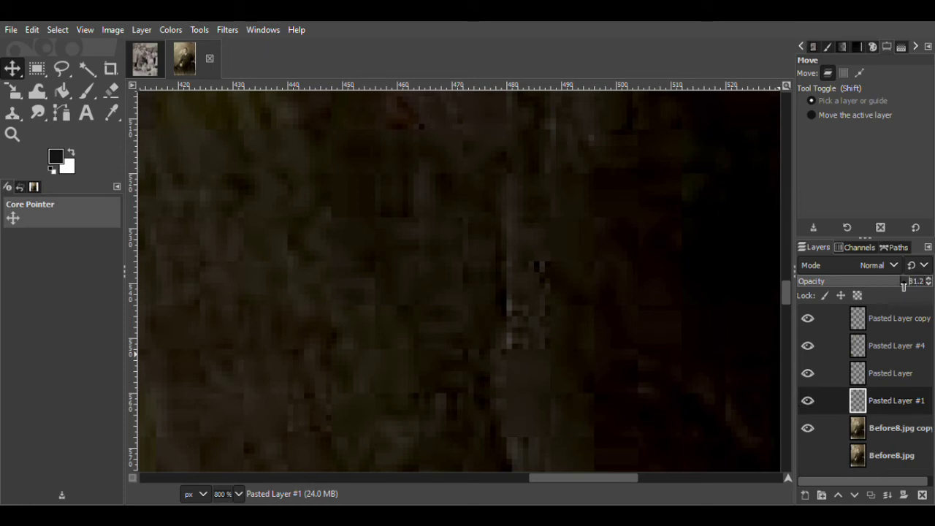
Paste two more strips onto new layers over the crease, raising the last to the top of the stack with opacity 90.9
key("ctrl+v")
left_click_drag(538, 273, 515, 296)
key("ctrl+v")
left_click_drag(868, 330, 866, 320)
left_click_drag(518, 309, 520, 312)
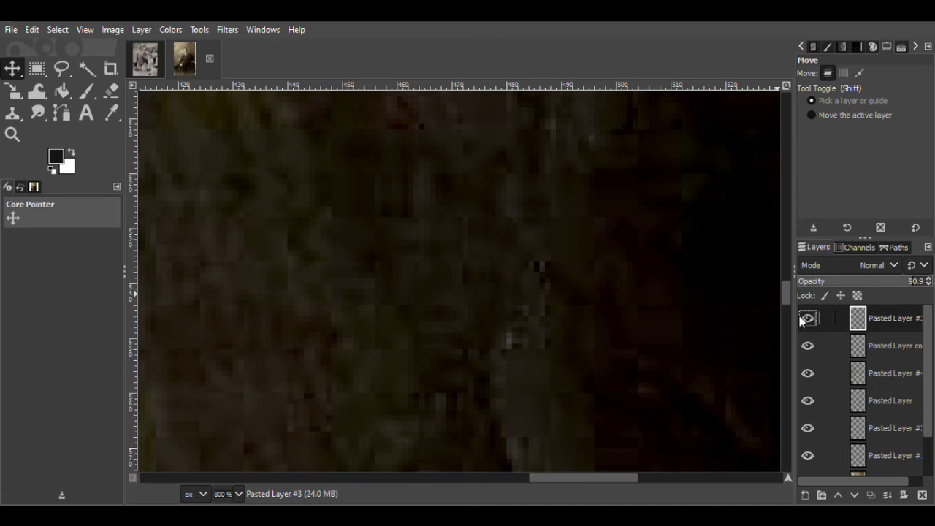
Free-select a short patch on the Before8.jpg copy layer, above and left of the white specks, and copy it
key("f")
mouse_move(482, 178)
left_mouse_down()
mouse_move(489, 221)
mouse_move(511, 212)
mouse_move(482, 178)
left_mouse_up()
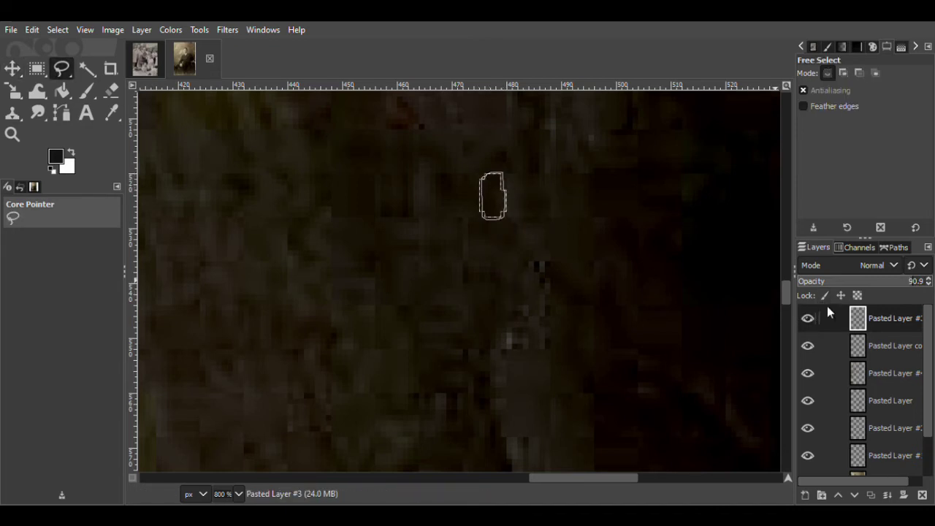
scroll(863, 394, "down", 2)
left_click(893, 434)
key("m")
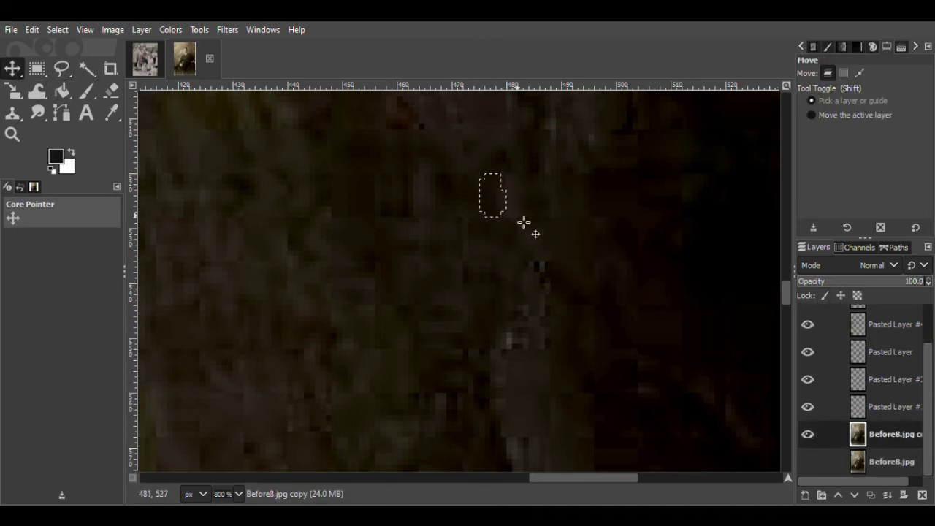
key("ctrl+c")
Paste the short patch as a new layer at 71.0 opacity and paste a second one onto its own layer
key("ctrl+v")
left_click(805, 495)
left_click_drag(905, 287, 902, 287)
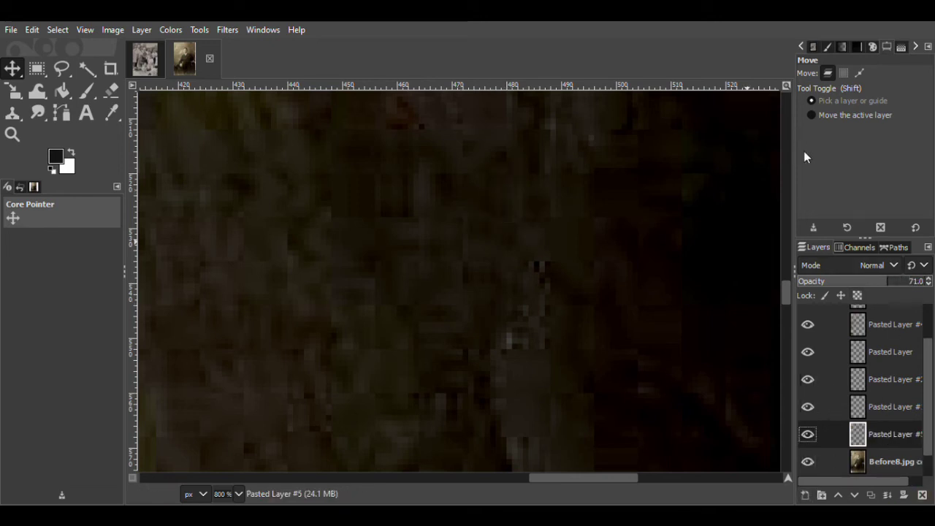
key("ctrl+v")
key("shift+ctrl+n")
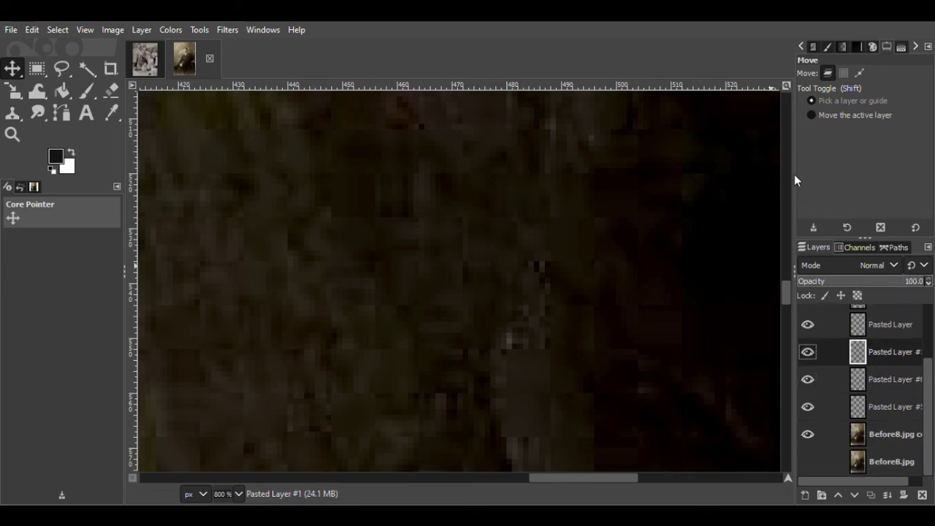
Merge the patch layers down into Pasted Layer #5 and Pasted Layer copy, and undo the last merge into Pasted Layer #4
left_click(881, 363)
key("ctrl+m")
key("ctrl+m")
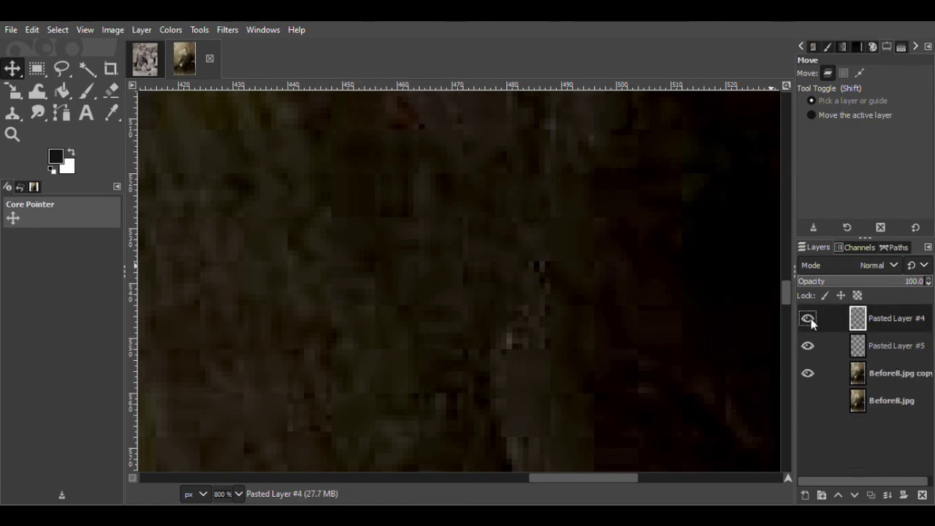
key("ctrl+z")
key("f")
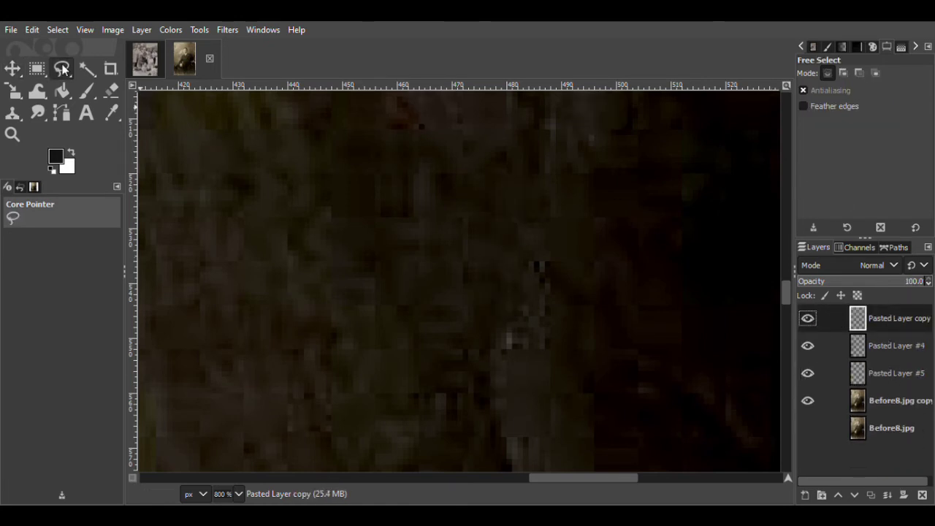
Free-select a small patch just left of the remaining specks on the Before8.jpg copy layer and copy it
mouse_move(484, 326)
left_mouse_down()
mouse_move(507, 346)
mouse_move(482, 326)
left_mouse_up()
left_click(828, 397)
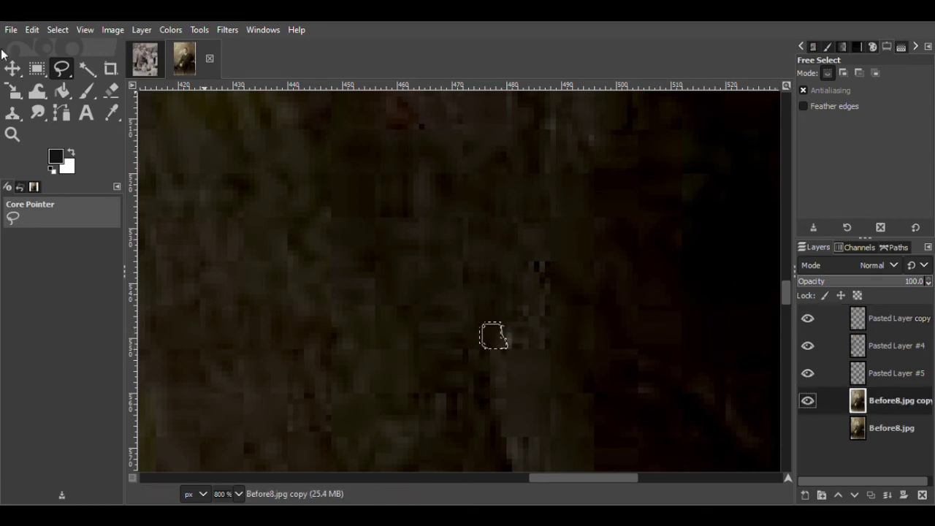
key("m")
key("ctrl+c")
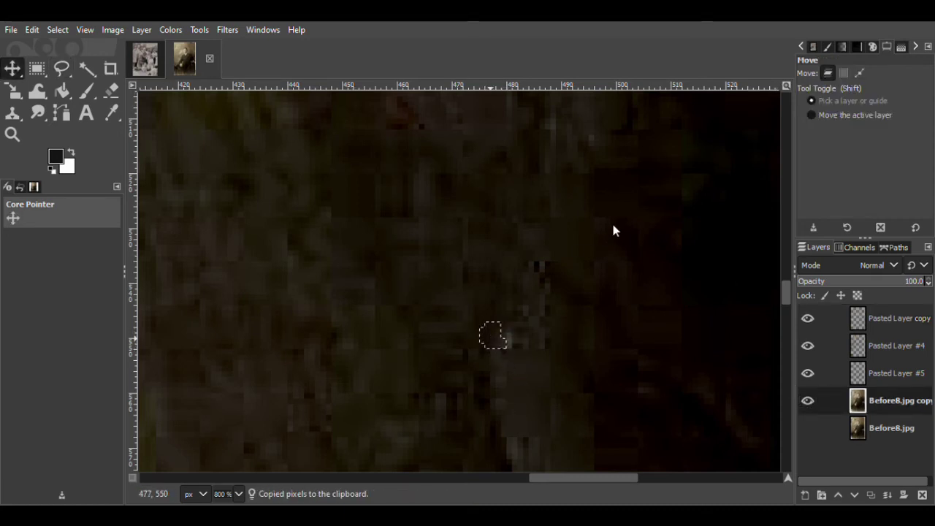
Paste the patch as a new layer over the specks, set its opacity to 86.0, and save the image
key("ctrl+v")
left_click(805, 495)
left_click_drag(510, 357, 527, 356)
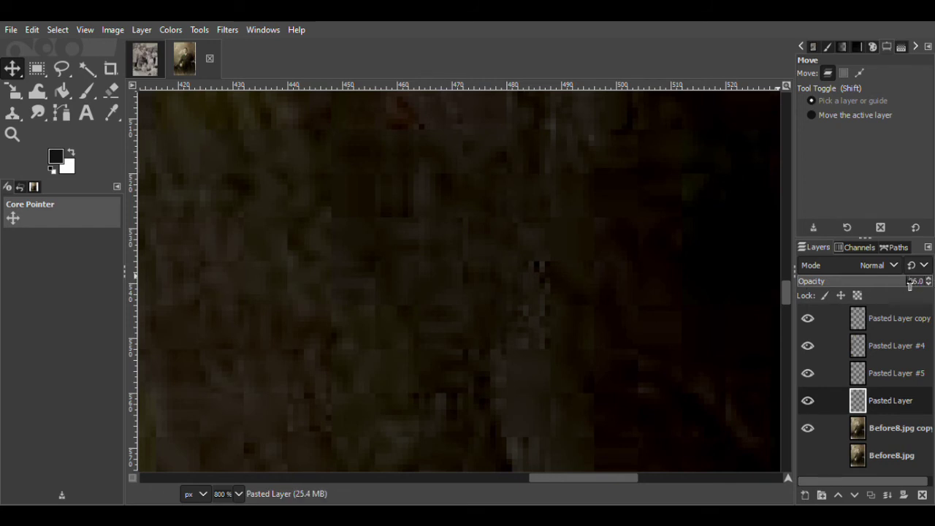
left_click(808, 401)
key("ctrl+s")
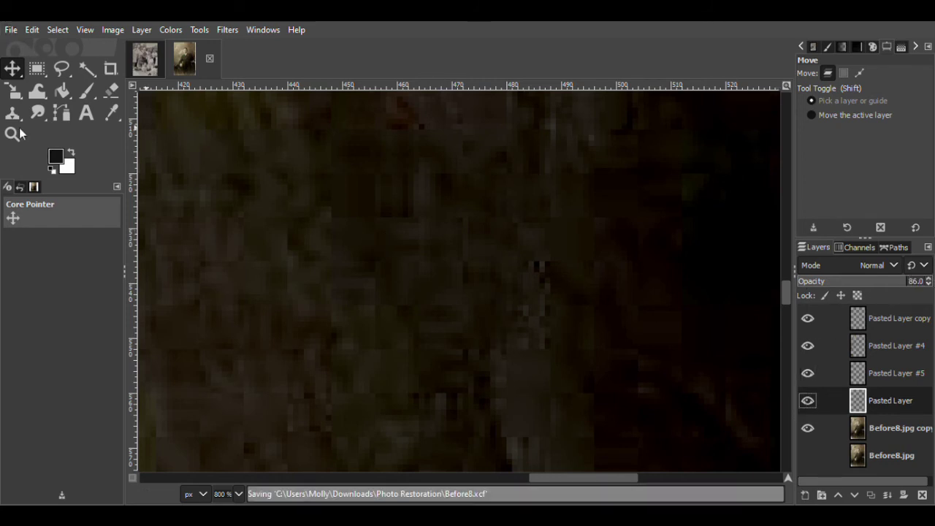
Merge Pasted Layer #5 down into Pasted Layer
key("z")
left_click(596, 336, "ctrl")
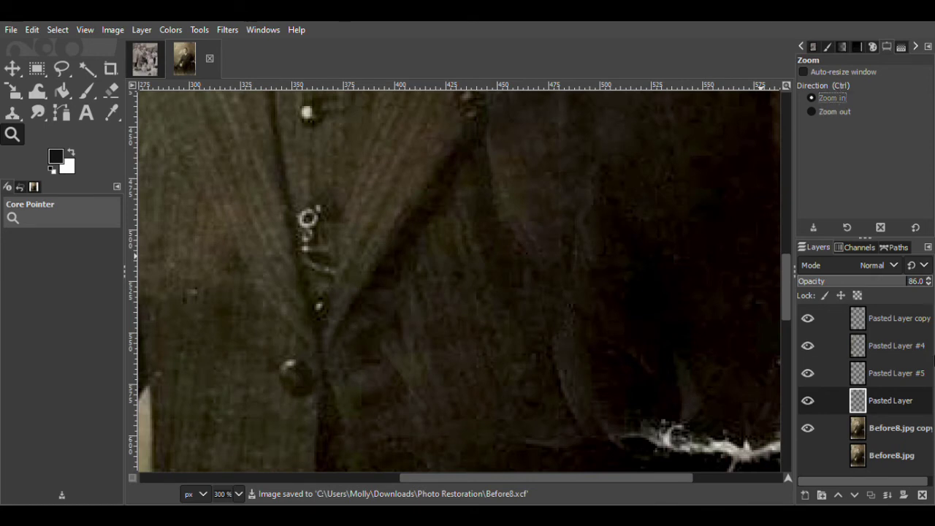
key("Page_Up")
key("Delete")
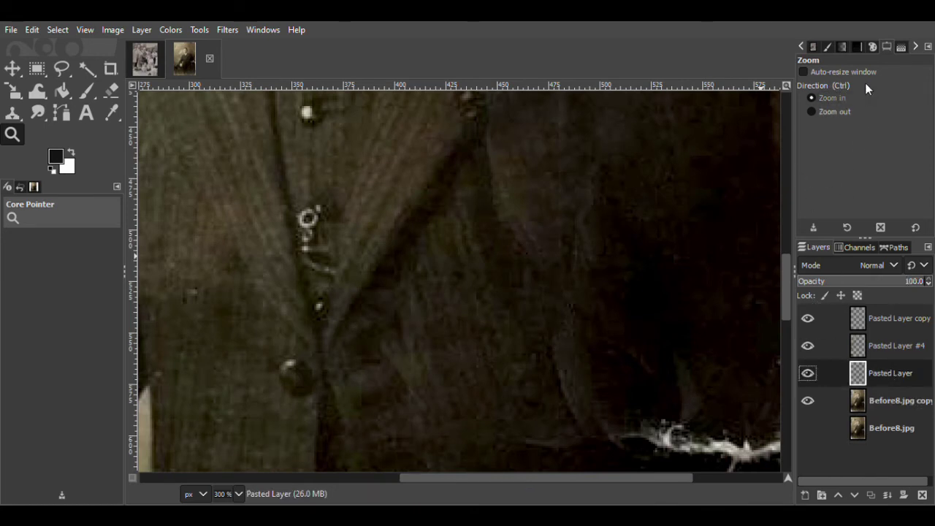
Free-select a strip of cloth beside the slanting light crease above the torn edge on the Before8.jpg copy layer and copy it
scroll(792, 273, "down", 3)
left_click(629, 280)
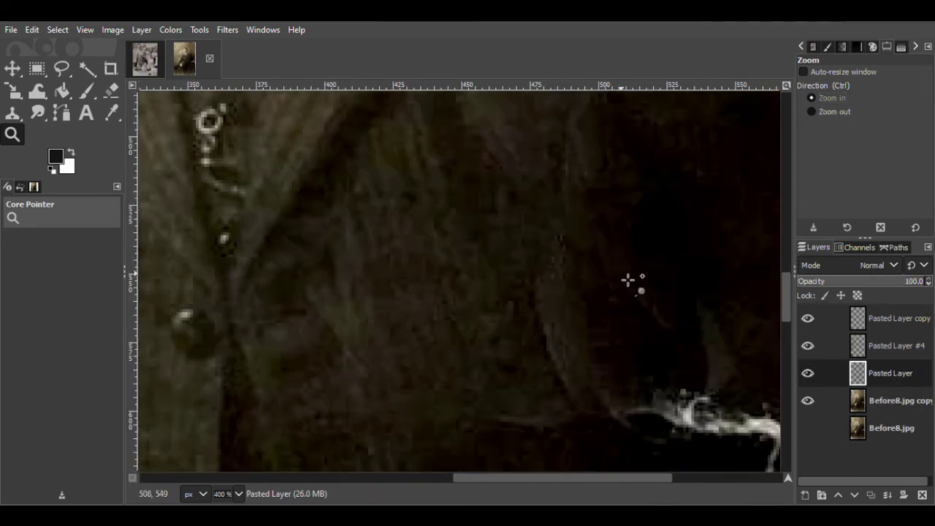
scroll(679, 299, "down", 5)
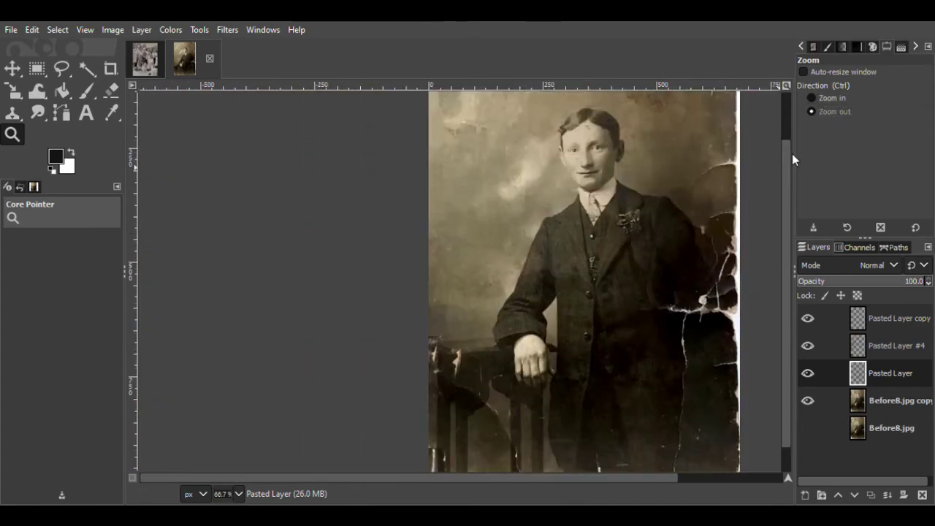
scroll(589, 242, "up", 6)
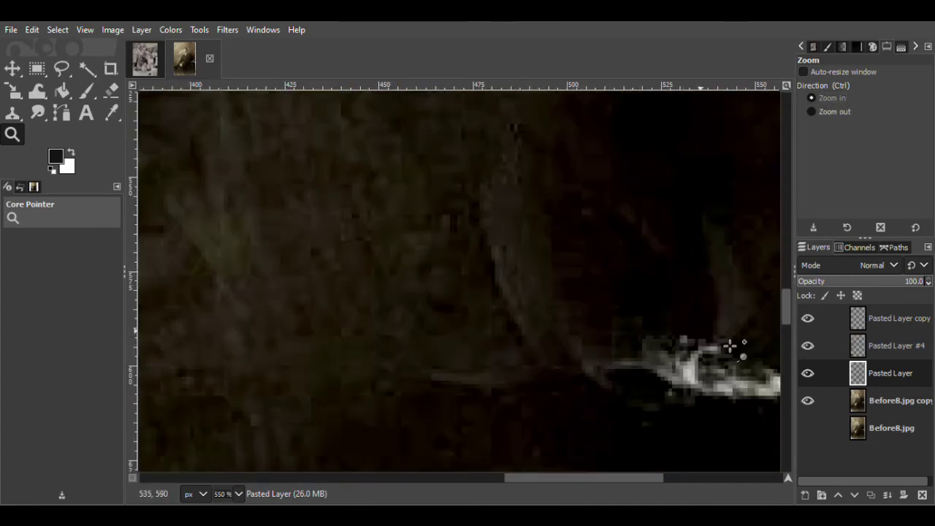
key("Page_Down")
key("f")
mouse_move(503, 321)
left_mouse_down()
mouse_move(482, 264)
mouse_move(494, 330)
mouse_move(502, 317)
left_mouse_up()
key("Return")
left_click(13, 68)
key("ctrl+c")
Paste the strip onto new layers over the slanting crease at 73.7 opacity and erase the excess on Pasted Layer #2
key("ctrl+v")
left_click(804, 495)
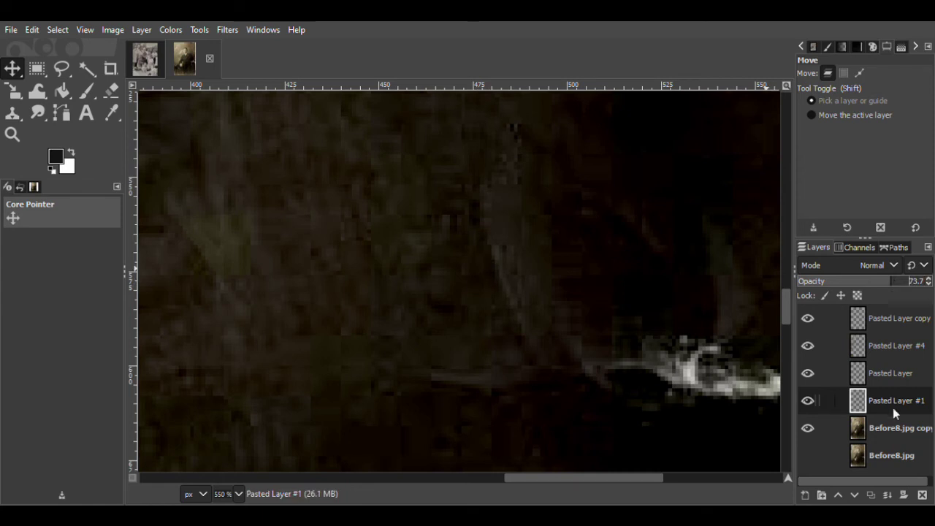
left_click_drag(499, 271, 515, 287)
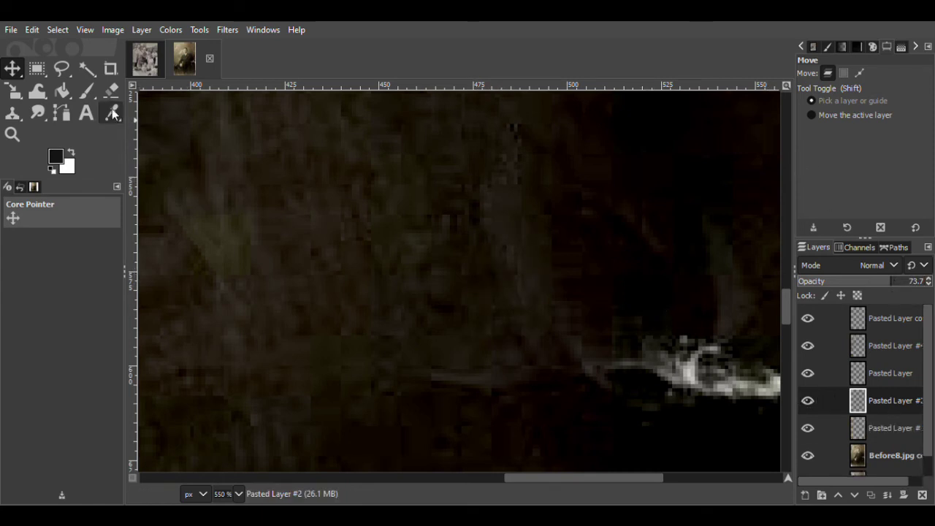
left_click(111, 89)
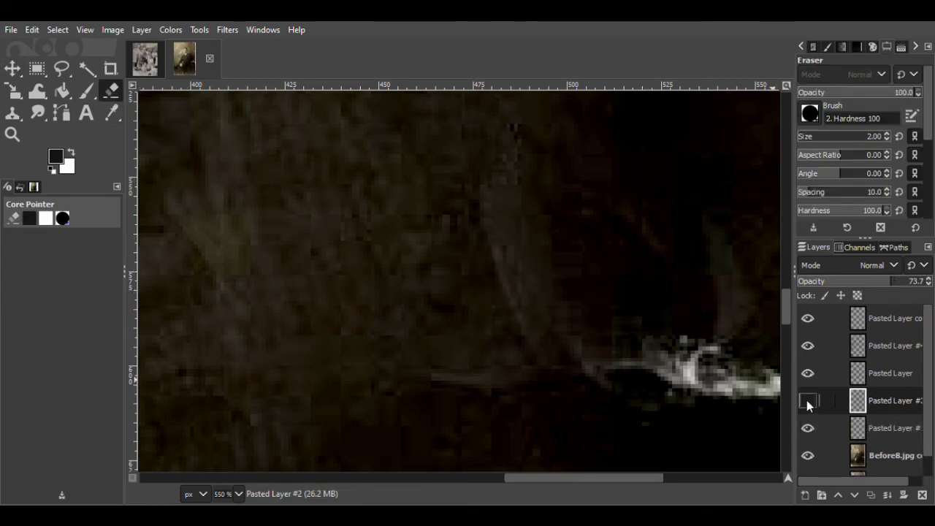
Place a third strip, Pasted Layer #3, over the crease with opacity 51.6 and erase its visible edges
key("m")
left_click_drag(516, 282, 528, 281)
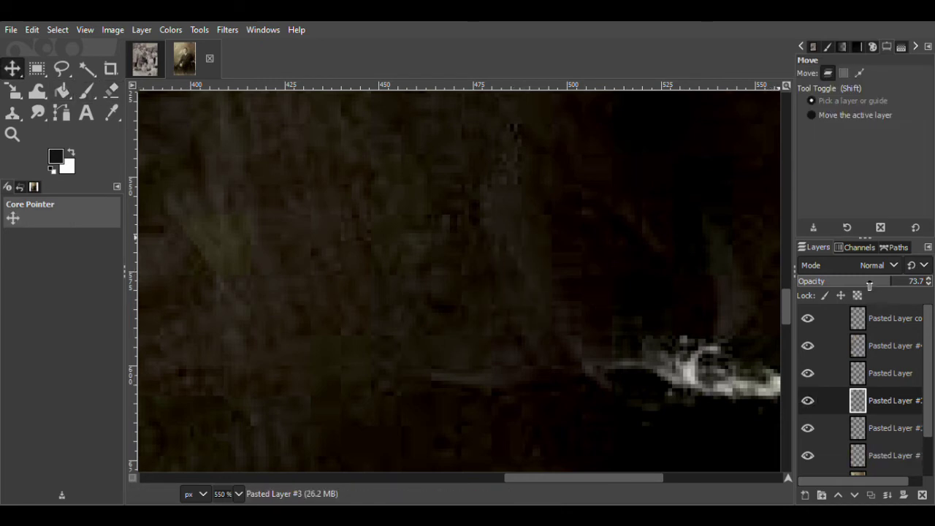
key("shift+e")
left_click(507, 244)
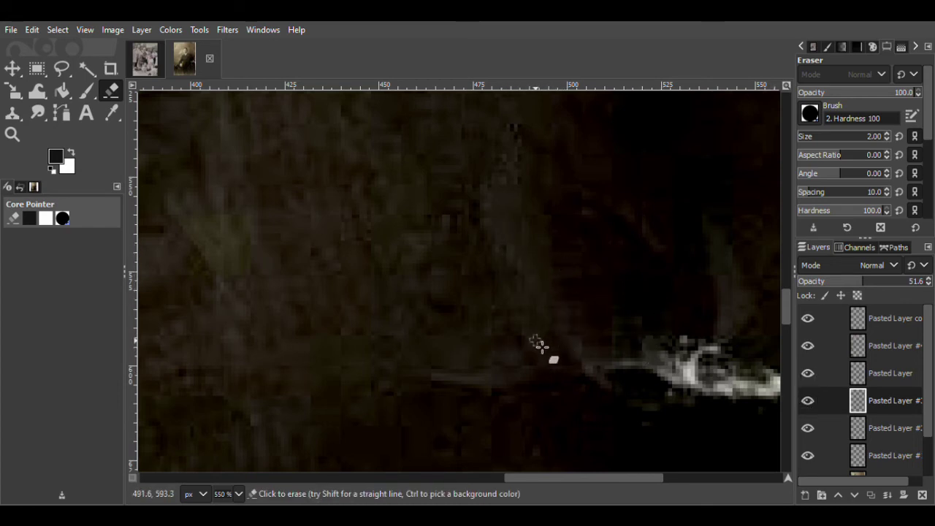
Merge the strip layers and Pasted Layer down into Pasted Layer #1
left_click(807, 401)
scroll(875, 324, "down", 1)
key("ctrl+z")
key("ctrl+z")
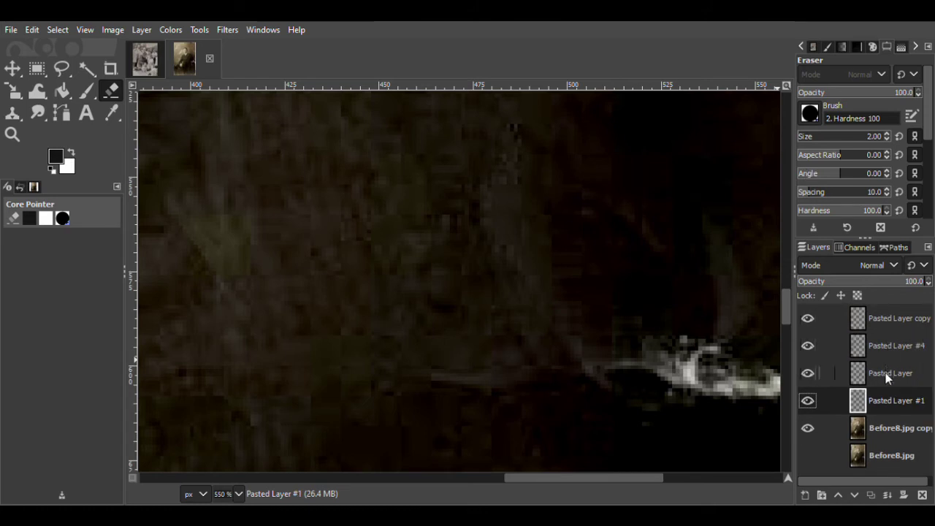
left_click(807, 374)
left_click(808, 373)
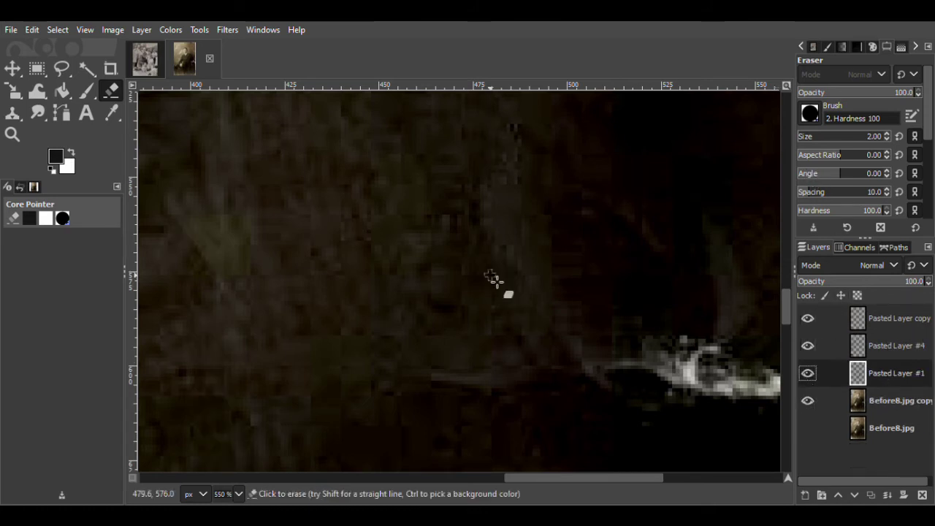
Free-select a narrow, elongated cloth patch left of the covered crease on the Before8.jpg copy layer and copy it
key("f")
left_click_drag(480, 252, 469, 267)
key("Return")
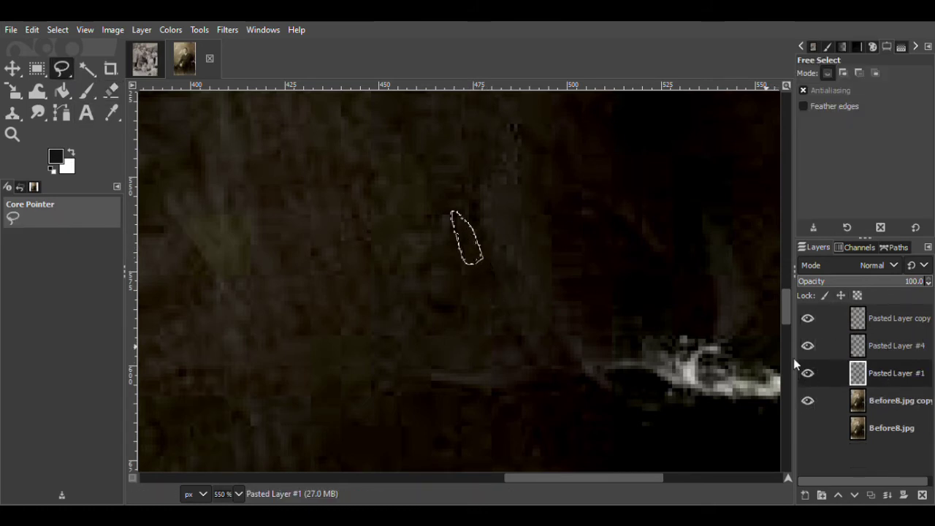
left_click(898, 401)
key("m")
key("ctrl+c")
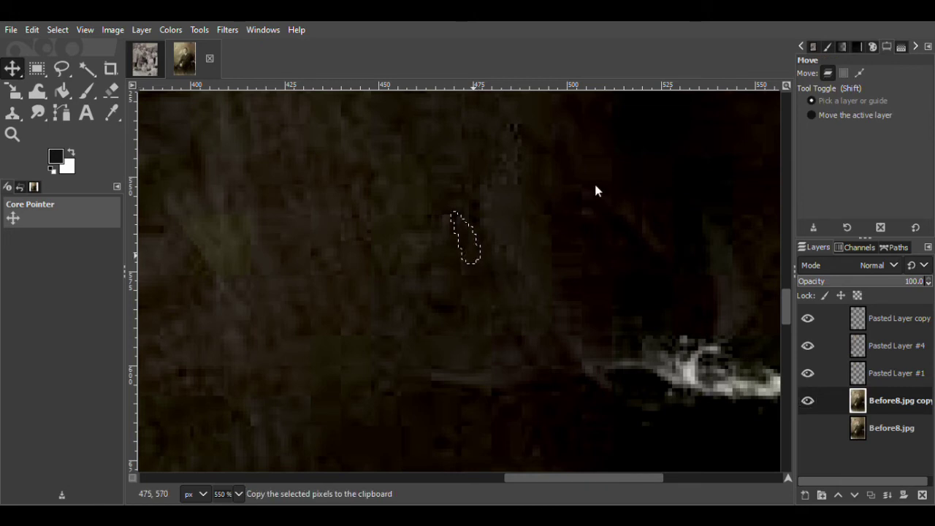
Paste the narrow patch as a new layer beside the crease, raise it to the top, and merge it into Pasted Layer copy
key("ctrl+v")
left_click(805, 496)
left_click_drag(486, 231, 482, 231)
left_click_drag(807, 401, 807, 319)
left_click_drag(490, 237, 492, 237)
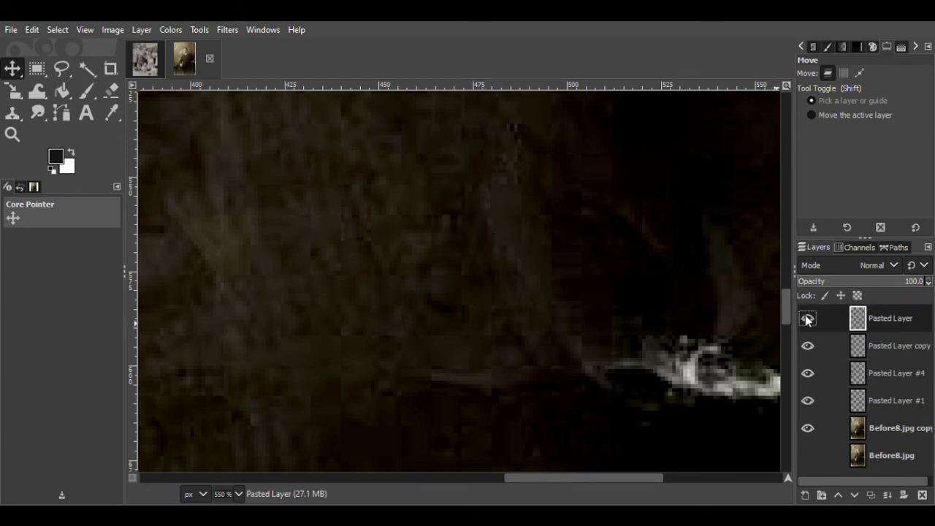
left_click(111, 89)
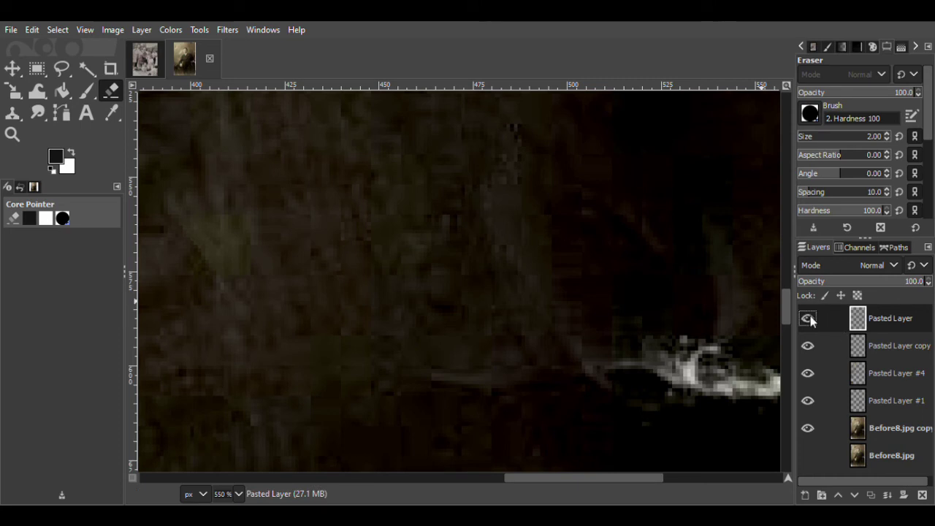
key("Delete")
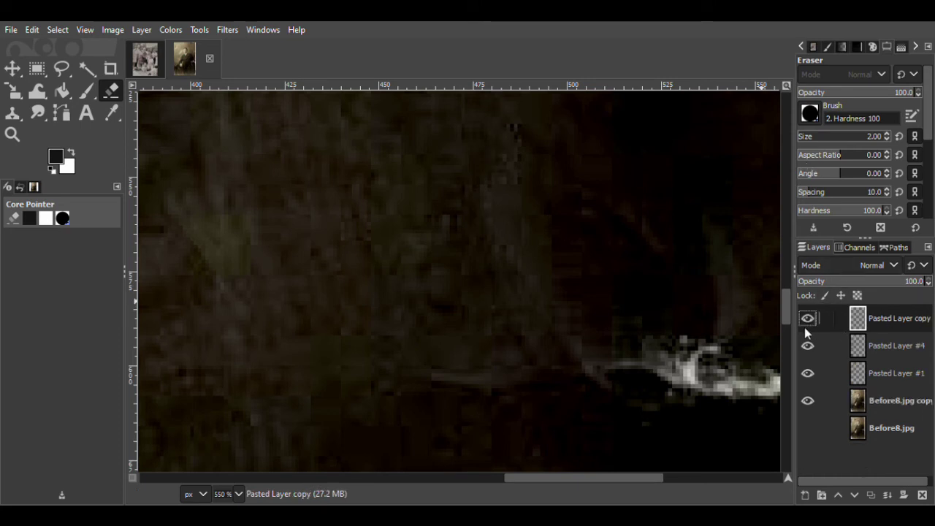
Free-select a tiny cloth patch left of the crease on the Before8.jpg copy layer, copy it, and paste it onto its own layer
left_click(61, 68)
middle_click(474, 268, "alt")
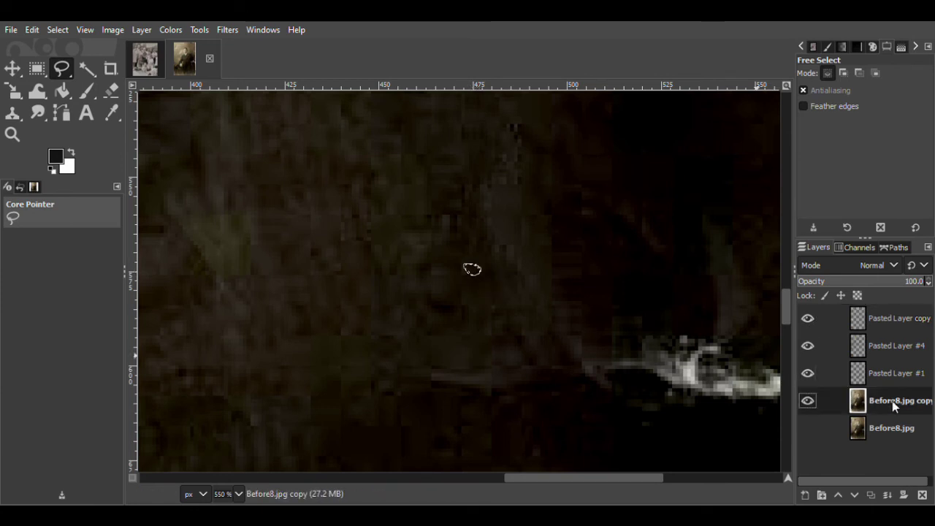
key("m")
key("ctrl+c")
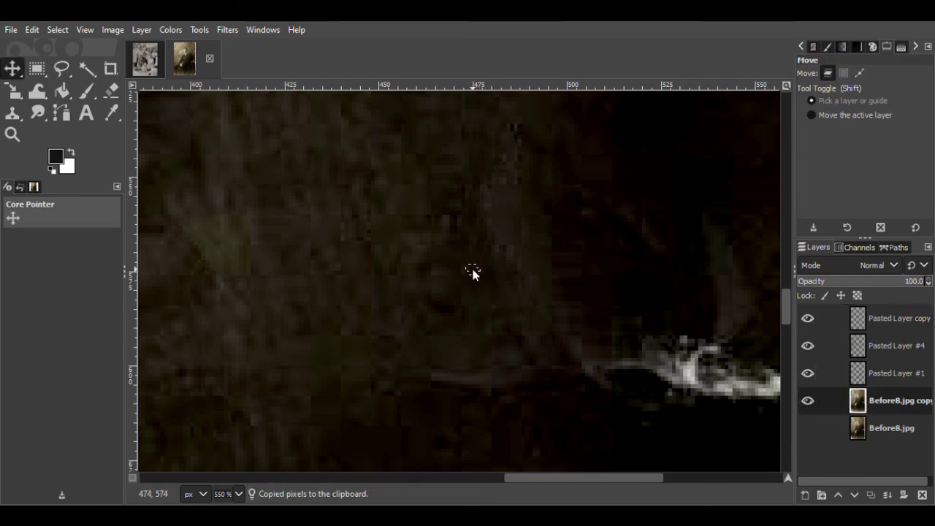
key("ctrl+v")
key("ctrl+shift+n")
left_click_drag(480, 278, 765, 377)
Copy a small patch near the crease's lower end from the Before8.jpg copy layer and paste it as a new layer over that end
key("f")
mouse_move(509, 346)
left_mouse_down()
mouse_move(507, 363)
mouse_move(489, 338)
left_mouse_up()
key("Return")
left_click(899, 428)
left_click(12, 70)
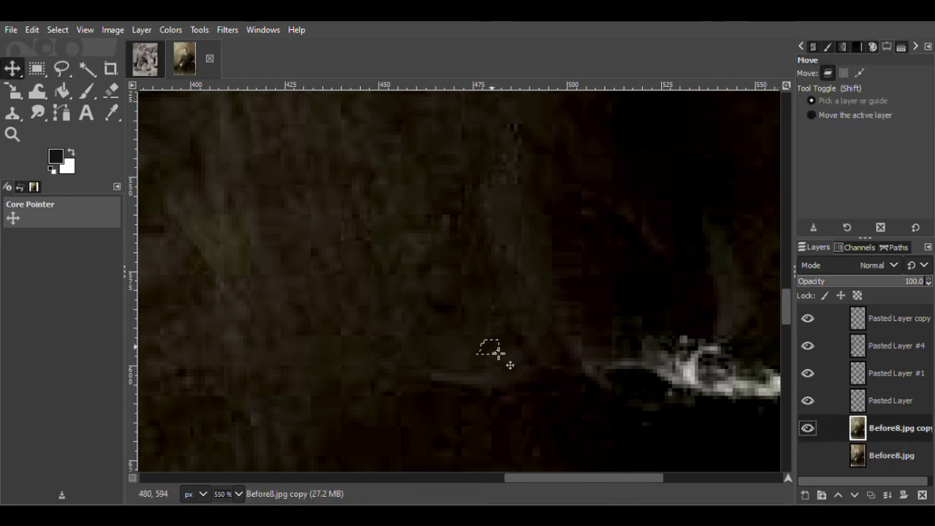
key("ctrl+c")
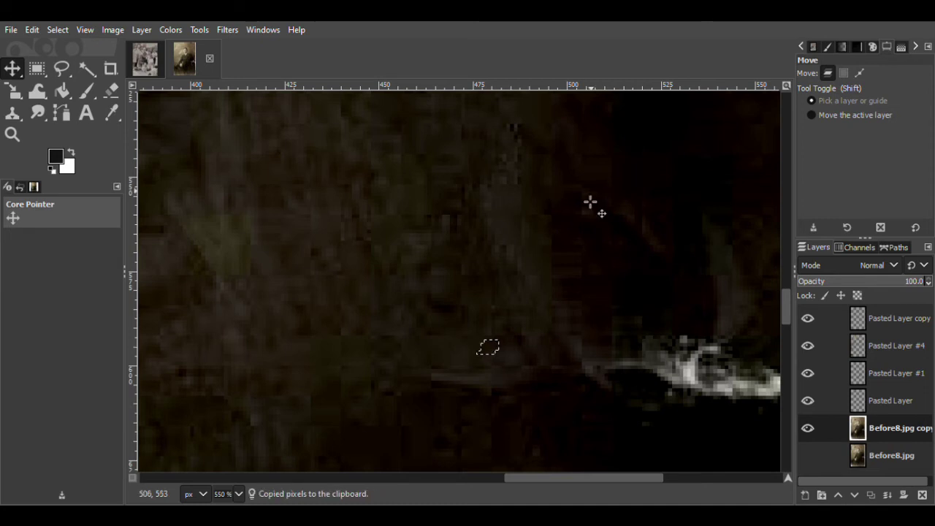
key("ctrl+v")
key("shift+ctrl+n")
left_click_drag(508, 357, 536, 360)
Merge Pasted Layer and Pasted Layer #1 down into Pasted Layer #2
left_click(879, 401)
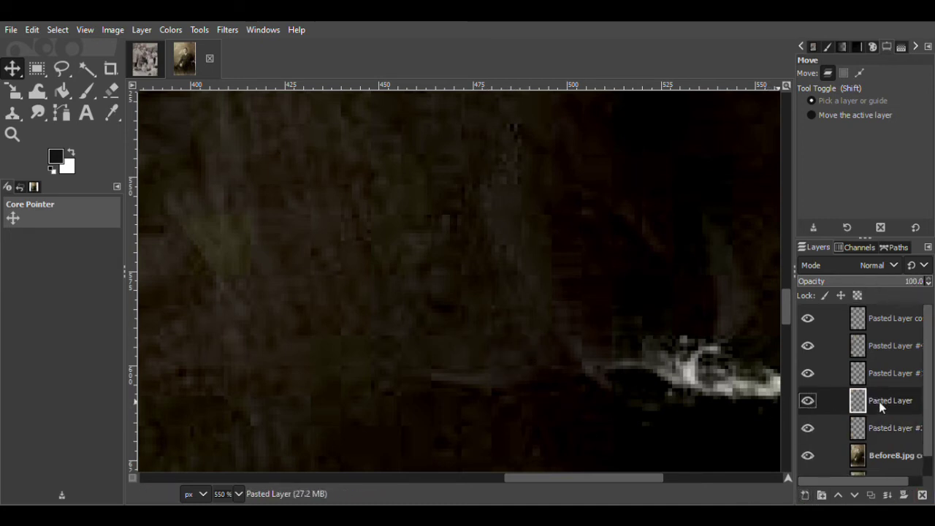
left_click(922, 496)
left_click(892, 373)
key("Delete")
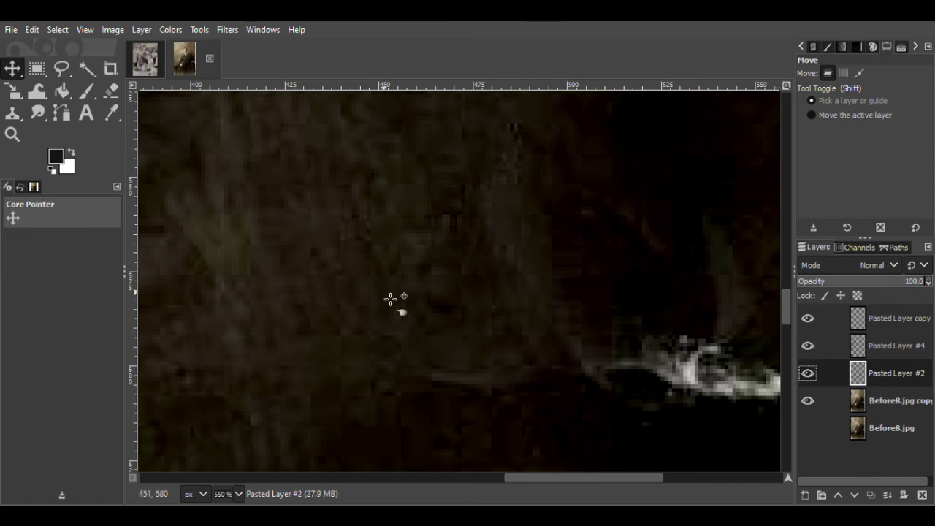
Free-select a flat strip of dark cloth below the faint horizontal crease on the Before8.jpg copy layer and copy it
key("f")
mouse_move(471, 395)
left_mouse_down()
mouse_move(430, 407)
mouse_move(471, 394)
left_mouse_up()
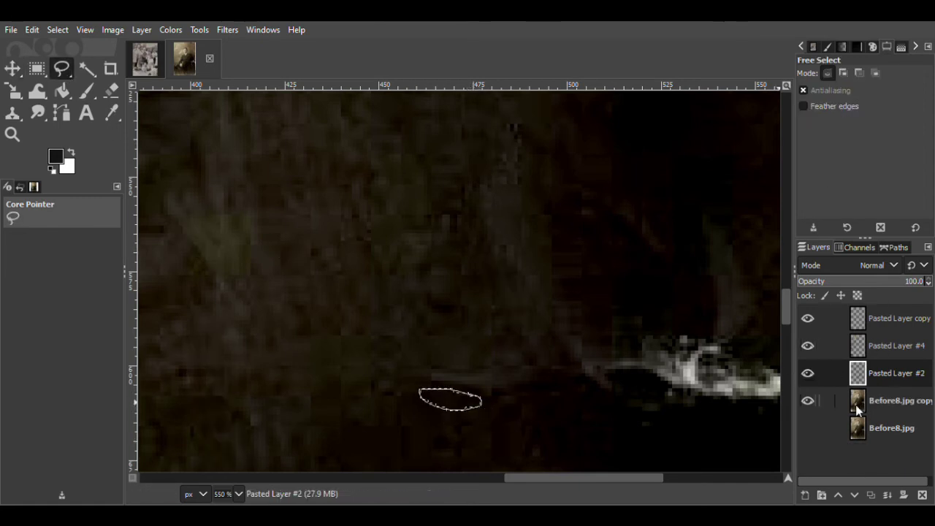
key("Return")
key("Page_Down")
key("m")
key("ctrl+c")
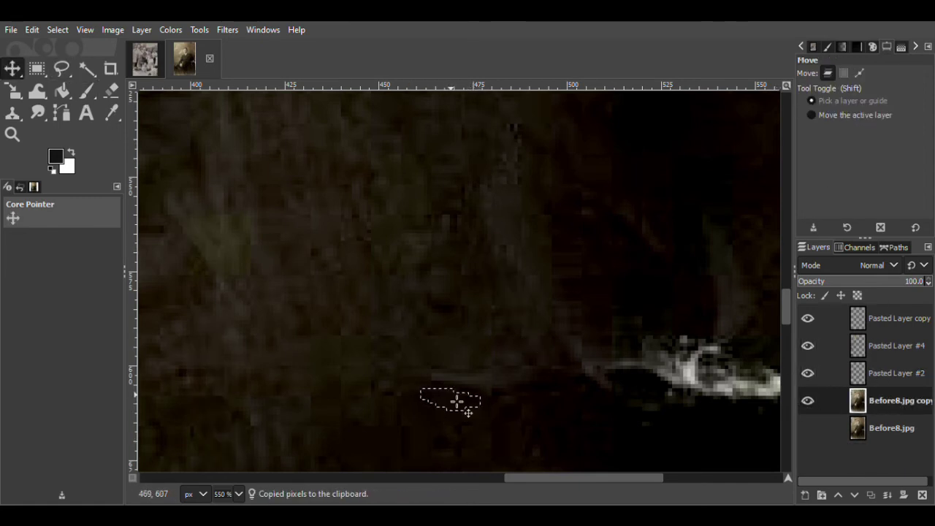
Paste the flat strip as a new layer over the horizontal crease, set its opacity to 83.9, and erase its edges
key("ctrl+v")
left_click(805, 496)
left_click_drag(463, 419, 478, 385)
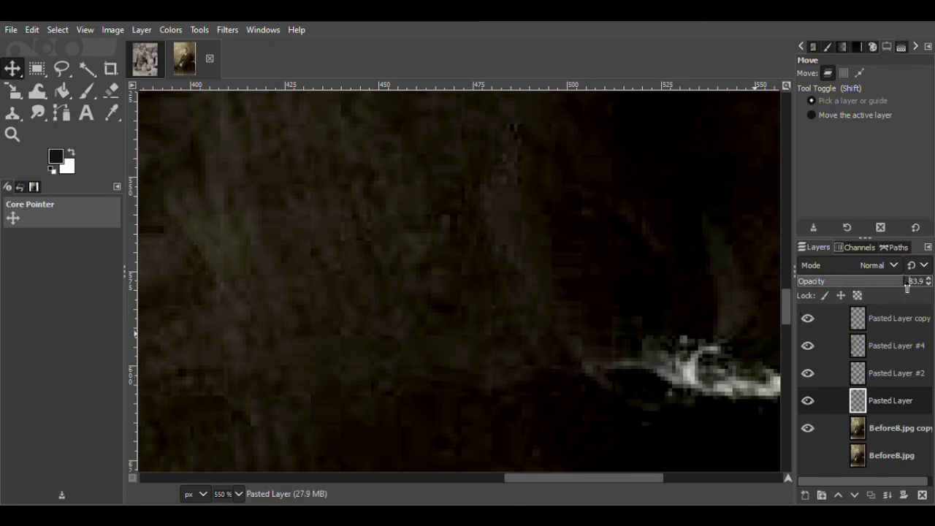
left_click_drag(525, 414, 482, 392)
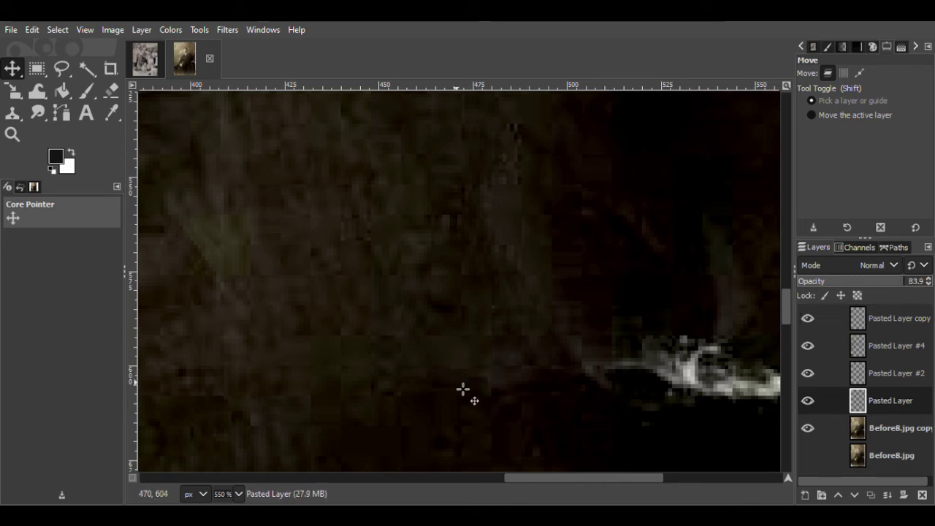
key("shift+e")
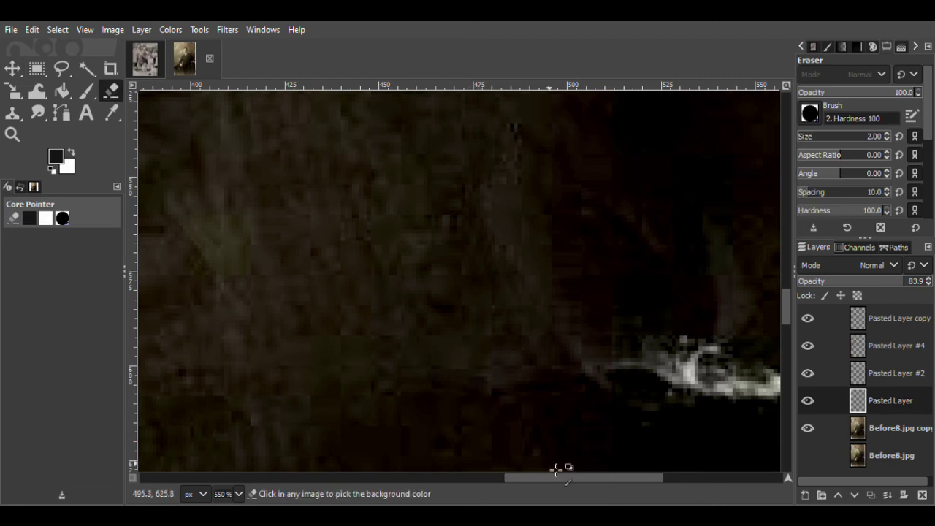
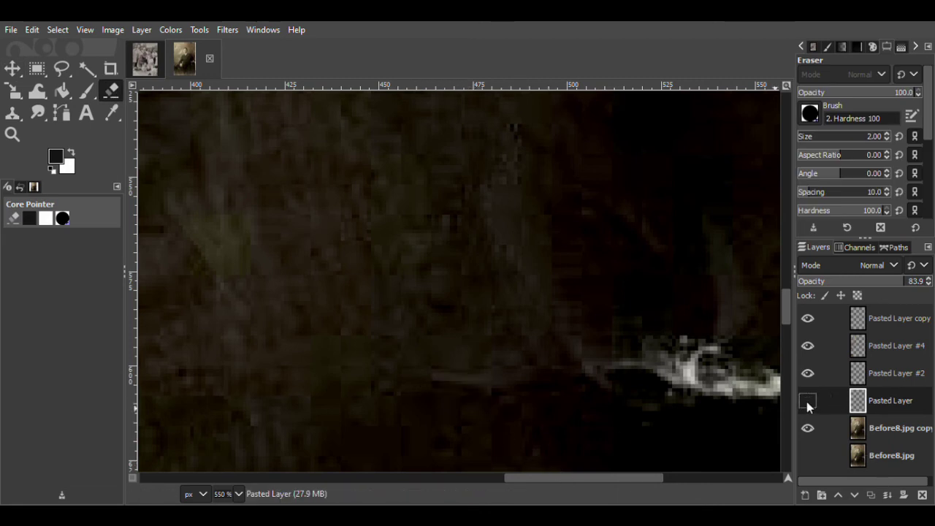
Free-select another cloth patch near the left end of the horizontal crease on the Before8.jpg copy layer and copy it
key("f")
mouse_move(422, 391)
left_mouse_down()
mouse_move(384, 388)
mouse_move(422, 391)
left_mouse_up()
key("Page_Down")
key("m")
key("ctrl+c")
Paste the second patch as a new layer over the horizontal crease and trim it with the Eraser
key("ctrl+v")
key("ctrl+shift+n")
left_click_drag(409, 397, 460, 401)
left_click(114, 90)
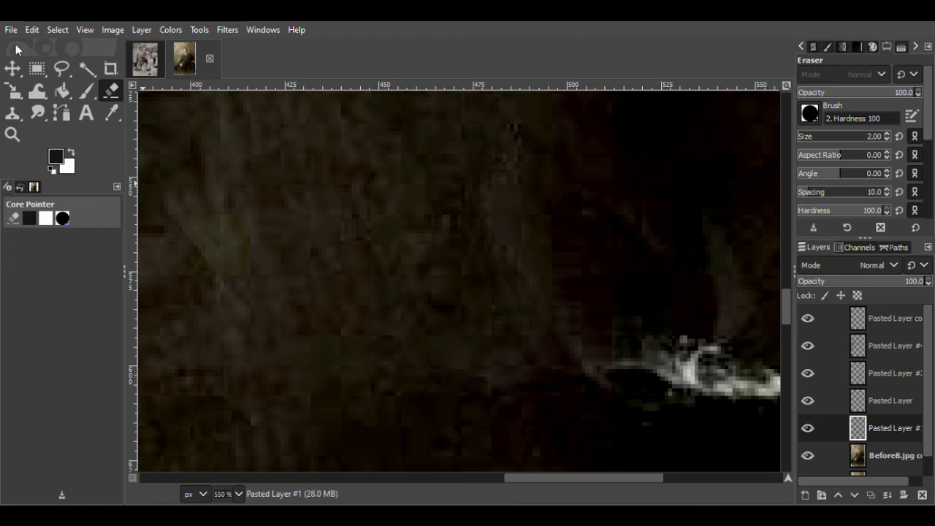
Raise Pasted Layer #1 above Pasted Layer #2, try shifting the patch along the horizontal crease, and undo the shift
key("m")
left_click_drag(859, 360, 858, 361)
left_click_drag(436, 397, 457, 389)
key("ctrl+z")
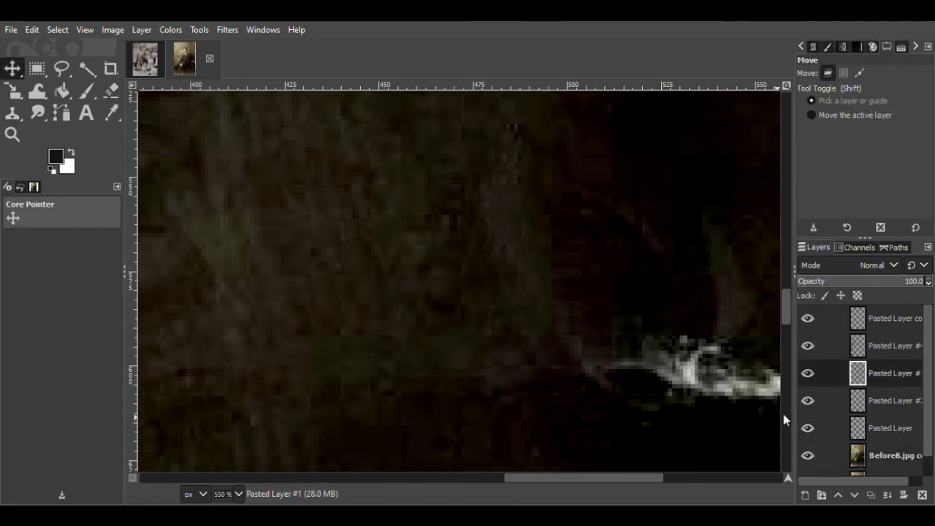
Free-select a flat cloth strip at the dark end of the horizontal crease and copy it from the Before8.jpg copy layer
key("f")
mouse_move(501, 349)
left_mouse_down()
mouse_move(448, 376)
mouse_move(507, 360)
left_mouse_up()
left_click(891, 455)
key("m")
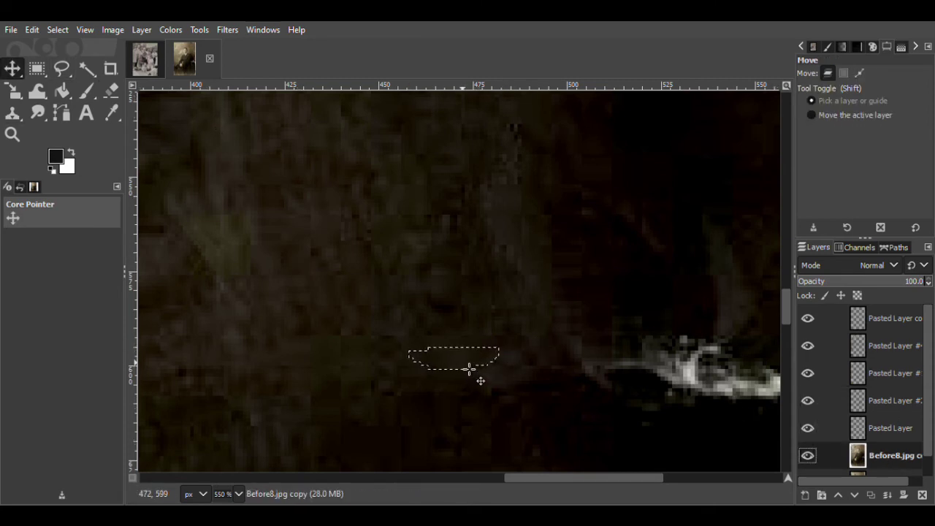
key("ctrl+c")
Paste the strip as a new layer and position it over the faint remains of the horizontal crease
key("ctrl+v")
left_click(804, 496)
left_click_drag(490, 372, 533, 402)
left_click_drag(475, 381, 505, 378)
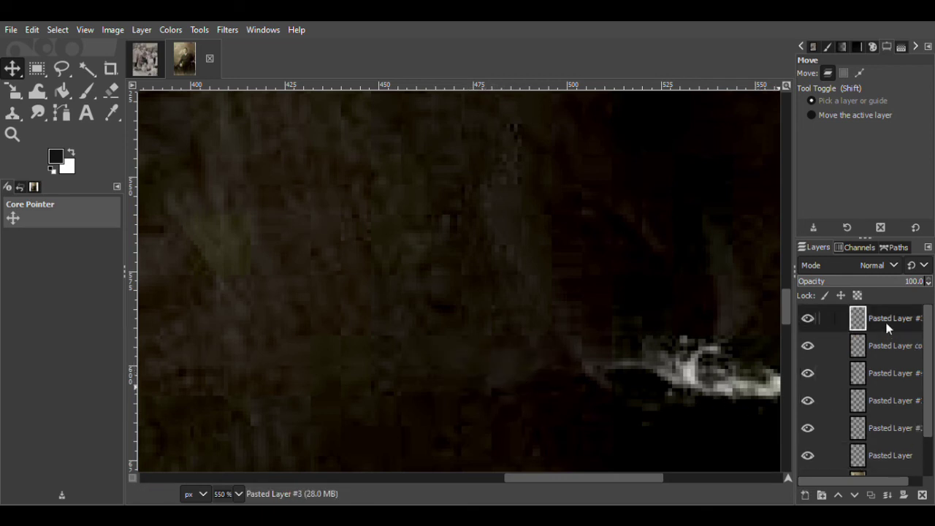
Merge Pasted Layer #3, Pasted Layer #1 and Pasted Layer #2 down into Pasted Layer
left_click(61, 68)
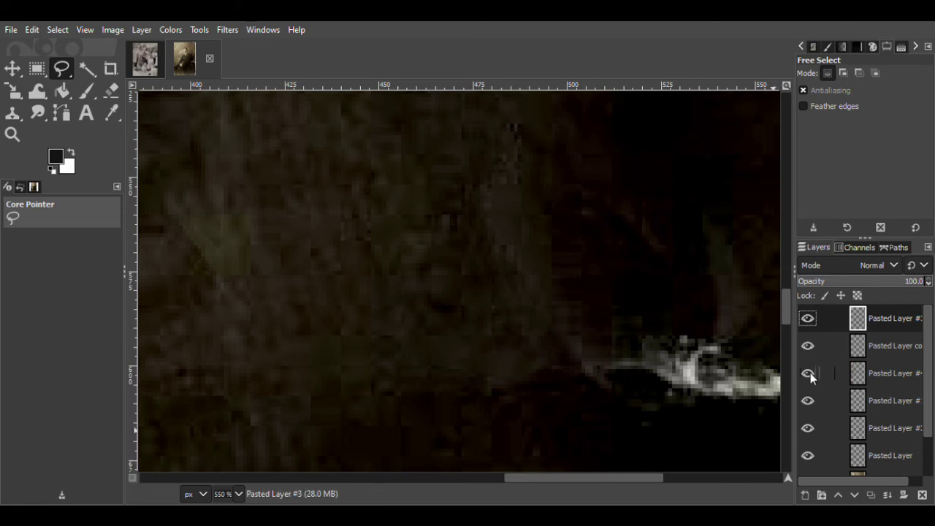
left_click(894, 373)
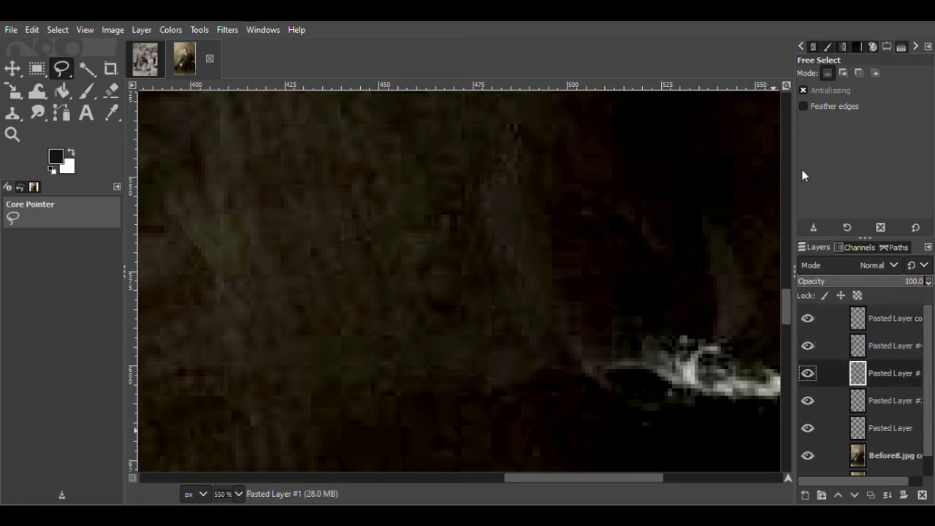
left_click(808, 373)
left_click(807, 373)
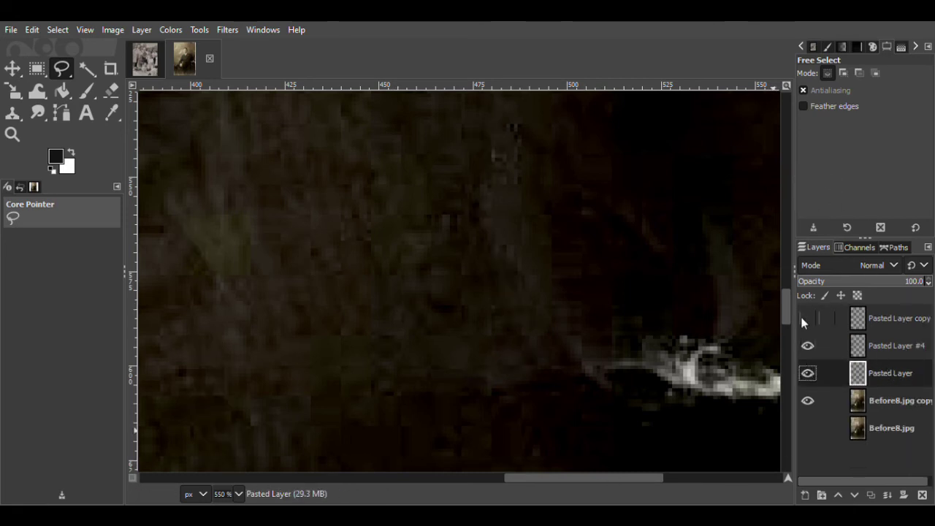
Free-select a small cloth patch beside the faint end of the horizontal crease and copy it from the Before8.jpg copy layer
key("z")
double_click(615, 289)
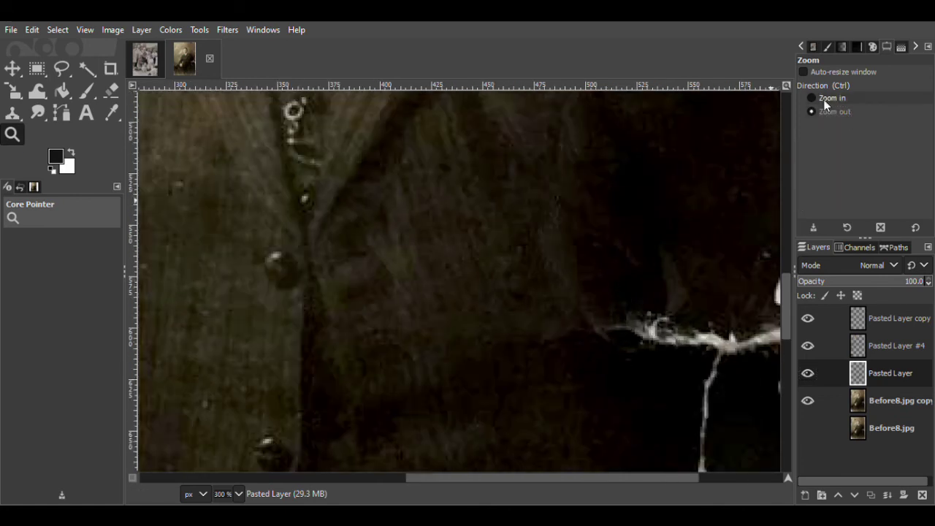
double_click(644, 351)
key("f")
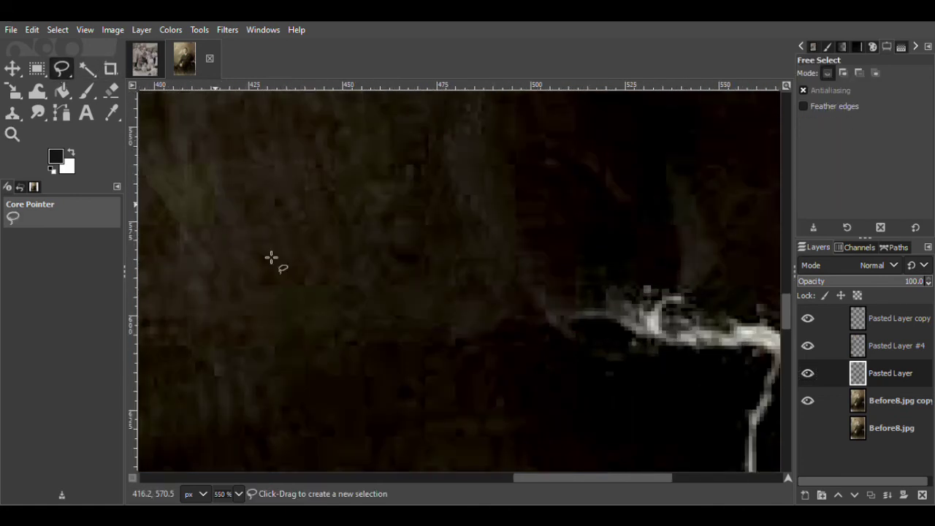
mouse_move(423, 314)
left_mouse_down()
mouse_move(463, 328)
mouse_move(422, 316)
left_mouse_up()
key("Return")
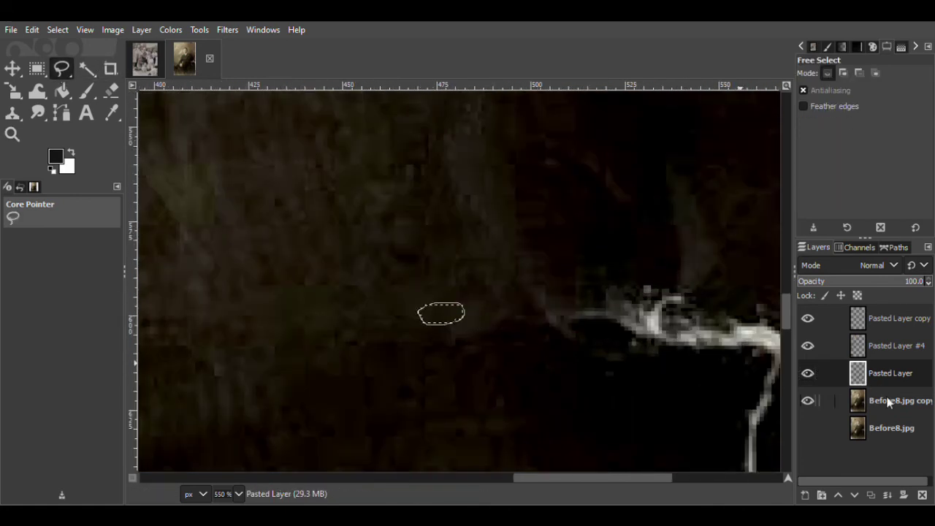
left_click(887, 400)
key("m")
key("ctrl+c")
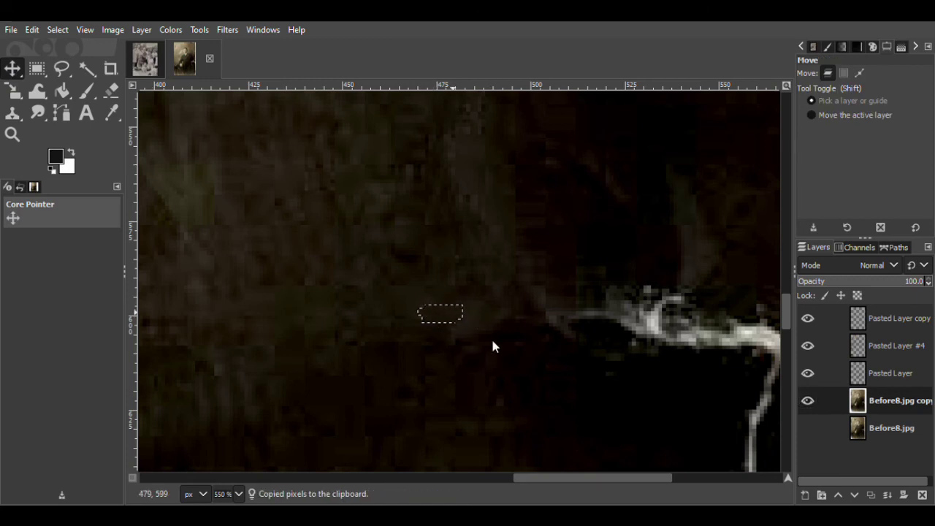
Paste the small patch as a new layer above Pasted Layer copy, over the crease edge, with its opacity at 74.2
key("ctrl+v")
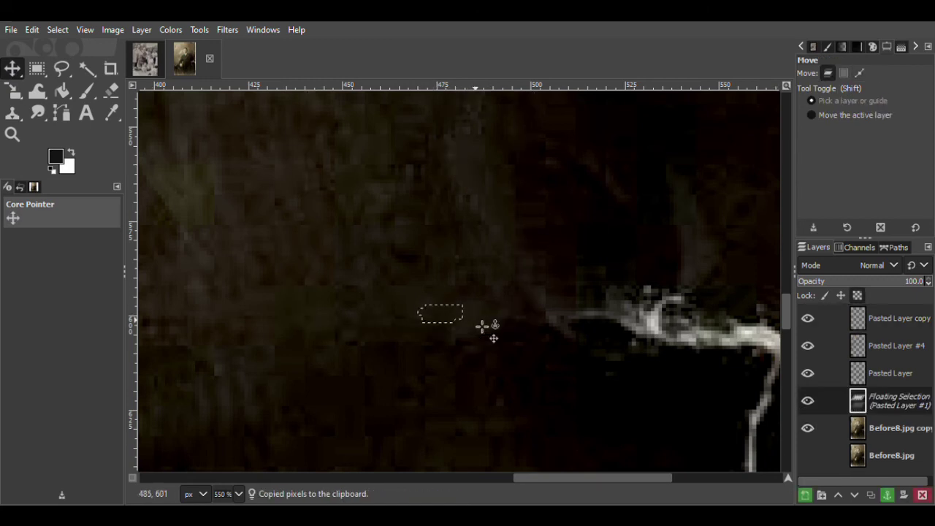
key("ctrl+h")
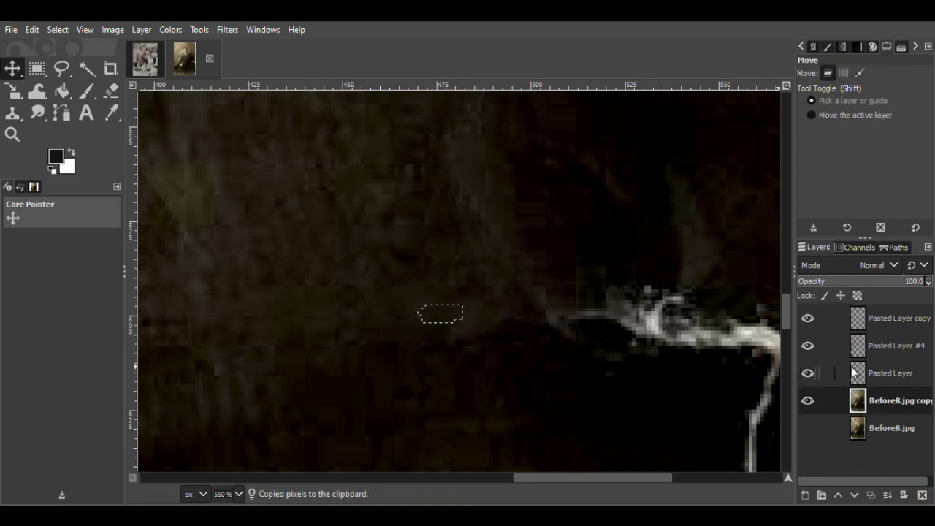
left_click(887, 328)
key("ctrl+c")
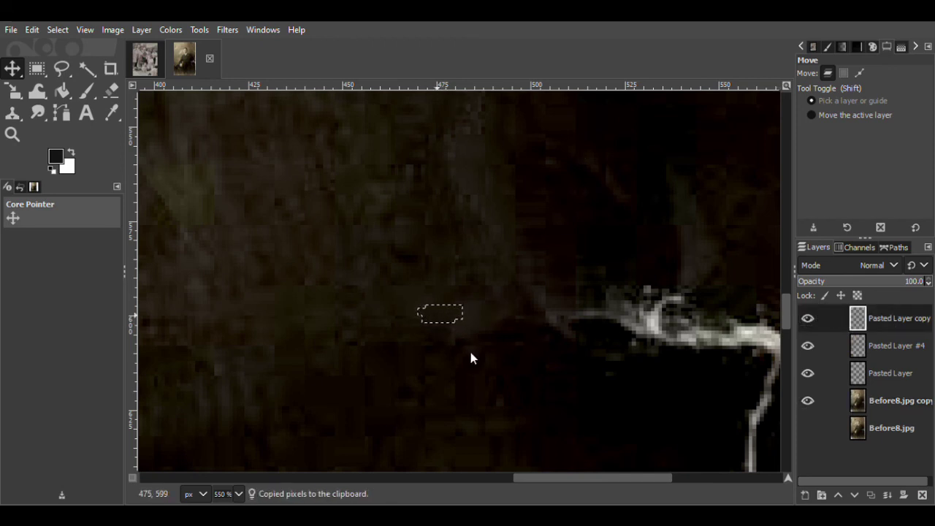
key("ctrl+v")
left_click(805, 497)
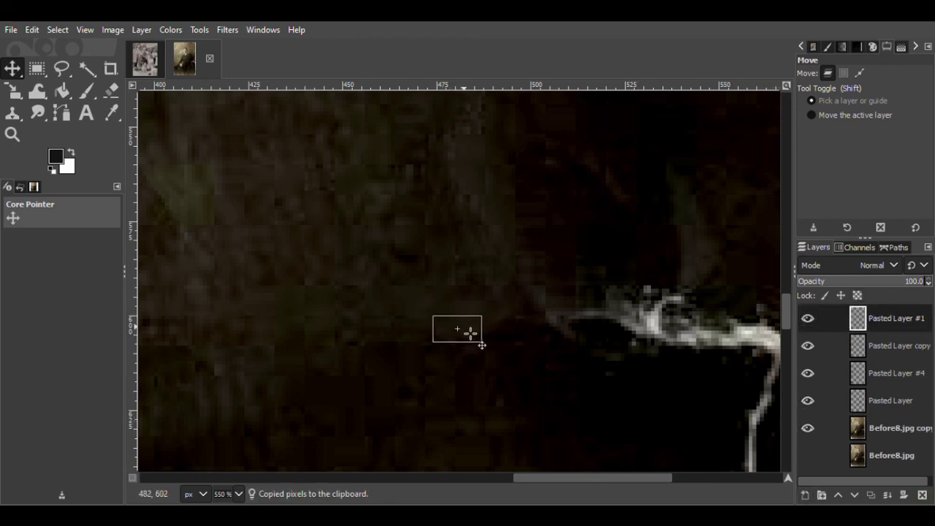
left_click_drag(899, 287, 892, 285)
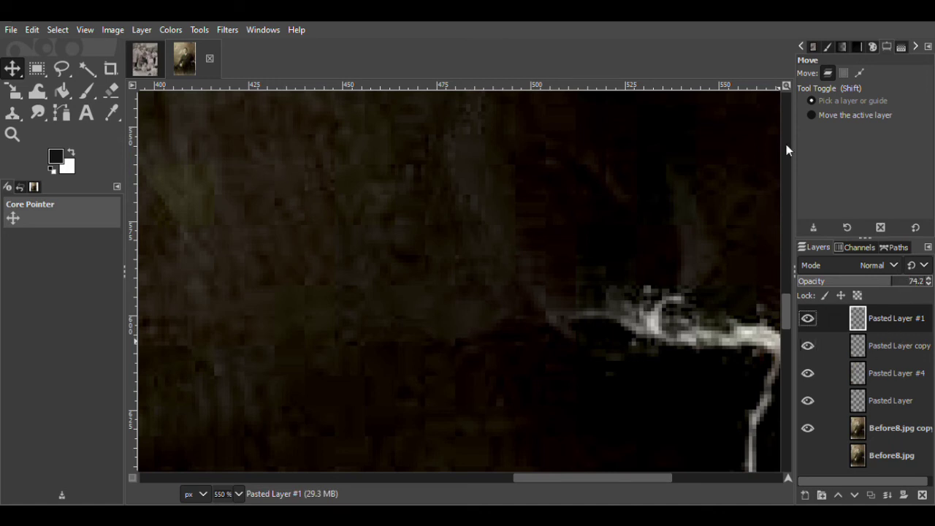
Paste the patch again as another layer over the crease edge at 49.5 opacity, and save the image
key("ctrl+v")
key("shift+ctrl+n")
left_click_drag(498, 337, 490, 337)
key("ctrl+s")
Merge the two new patch layers down into Pasted Layer copy and compare the portrait with that layer hidden and shown
key("z")
left_click(679, 254, "ctrl")
scroll(616, 480, "right", 4)
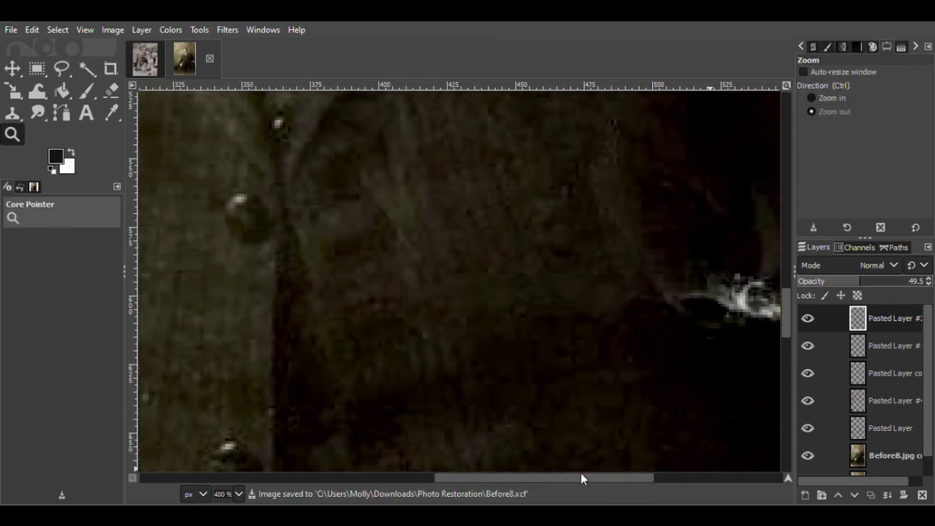
key("ctrl+z")
key("ctrl+z")
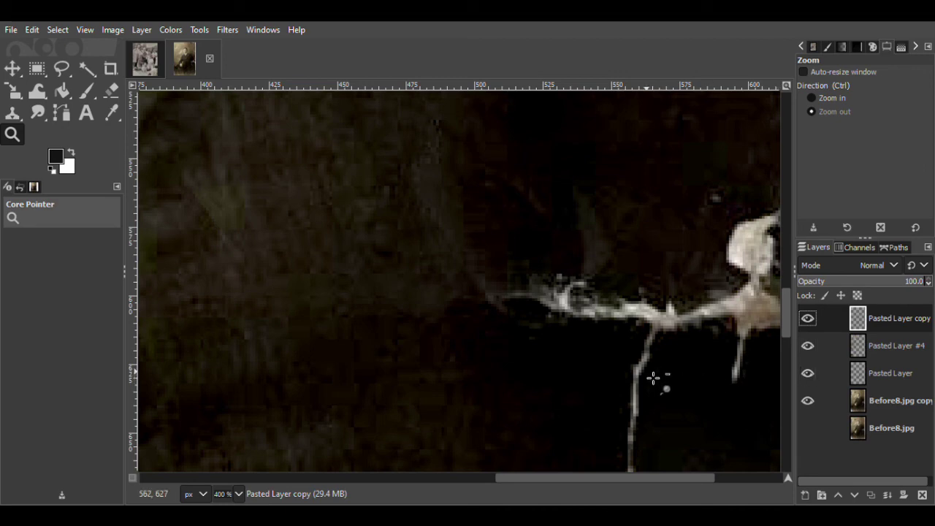
key("shift+2")
left_click(807, 318)
left_click(807, 319)
Free-select a small cloth patch near the light speck beside the lower coat button and copy it from the Before8.jpg copy layer
left_click(829, 98)
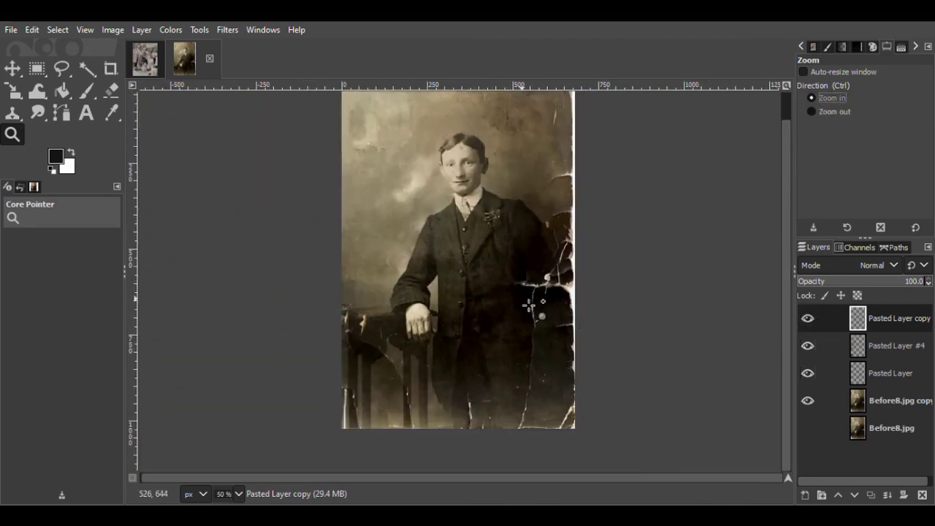
left_click(541, 287)
left_click(505, 285)
left_click(505, 339)
left_click(485, 468)
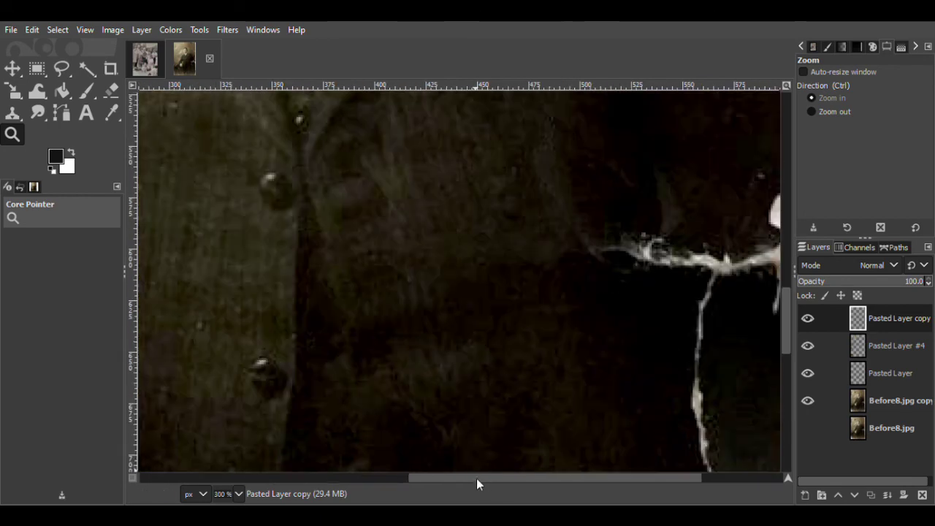
left_click(281, 358)
left_click(281, 358)
left_click(281, 358)
left_click(61, 68)
mouse_move(349, 280)
left_mouse_down()
mouse_move(359, 301)
mouse_move(349, 281)
left_mouse_up()
key("Return")
key("Page_Down")
key("Page_Down")
key("Page_Down")
key("m")
key("ctrl+c")
Paste the patch twice as new layers and position them over the light speck beside the lower coat button
key("ctrl+v")
key("ctrl+shift+n")
left_click_drag(342, 292, 654, 373)
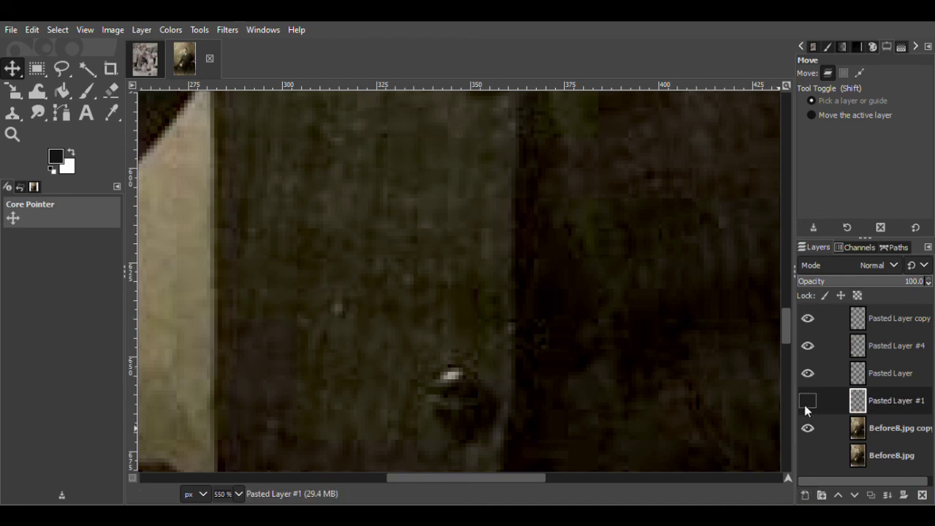
key("ctrl+v")
key("ctrl+shift+n")
left_click(349, 314)
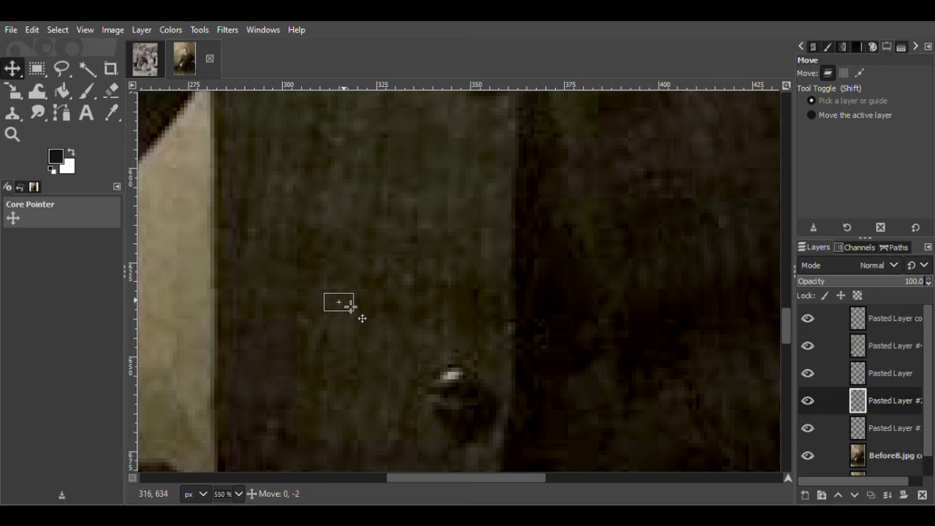
Merge Pasted Layer and Pasted Layer #2 down into Pasted Layer #1, check the repaired area, and save the image
key("ctrl+z")
key("ctrl+h")
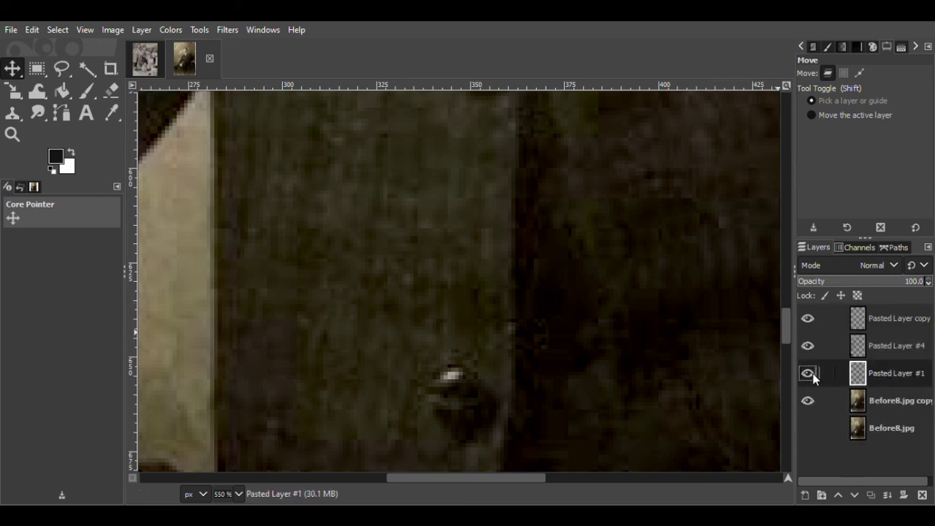
scroll(486, 479, "right", 5)
left_click(808, 374)
left_click_drag(786, 326, 787, 338)
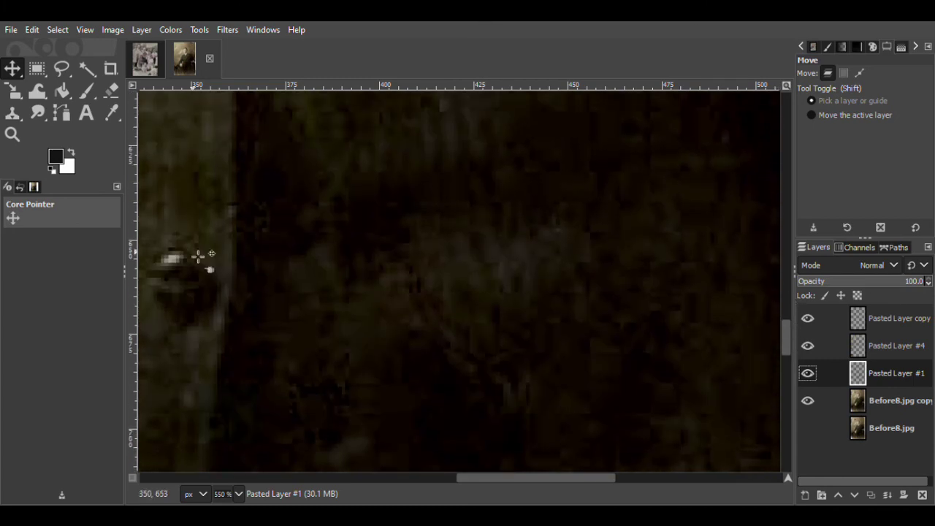
key("ctrl+s")
Free-select a small cloth patch just above the speck near the sleeve's elbow and copy it from the Before8.jpg copy layer
left_click(11, 133)
left_click(811, 111)
left_click(631, 282)
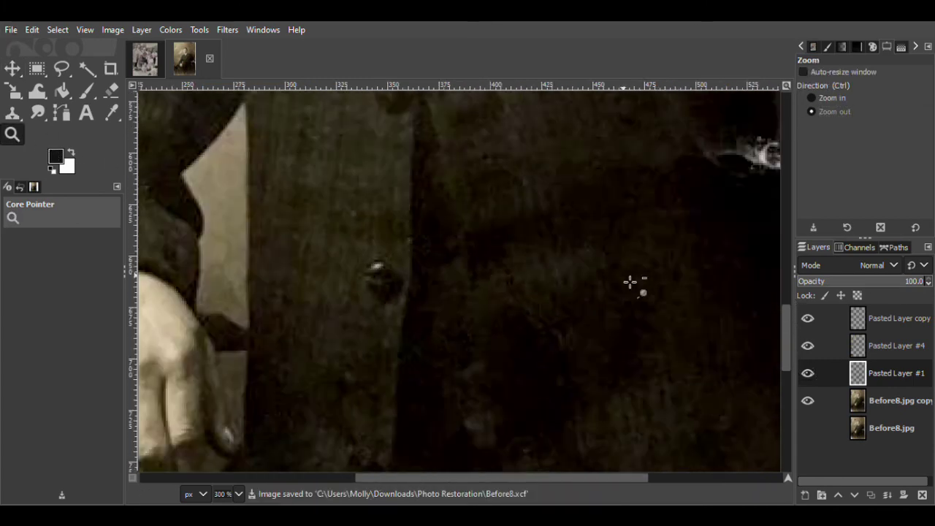
left_click(706, 260)
left_click(706, 260)
left_click(822, 98)
left_click(575, 177)
left_click(443, 233)
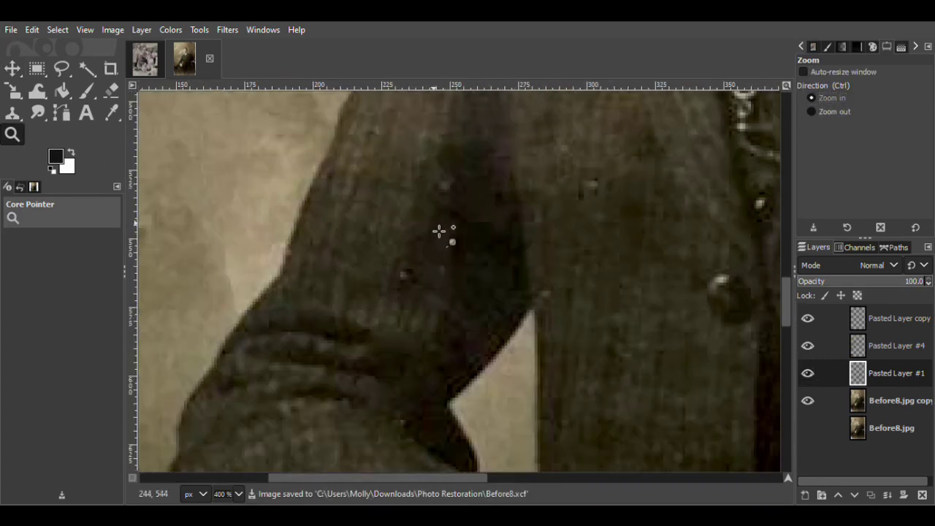
left_click(443, 234)
left_click(61, 68)
left_click_drag(400, 265, 401, 272)
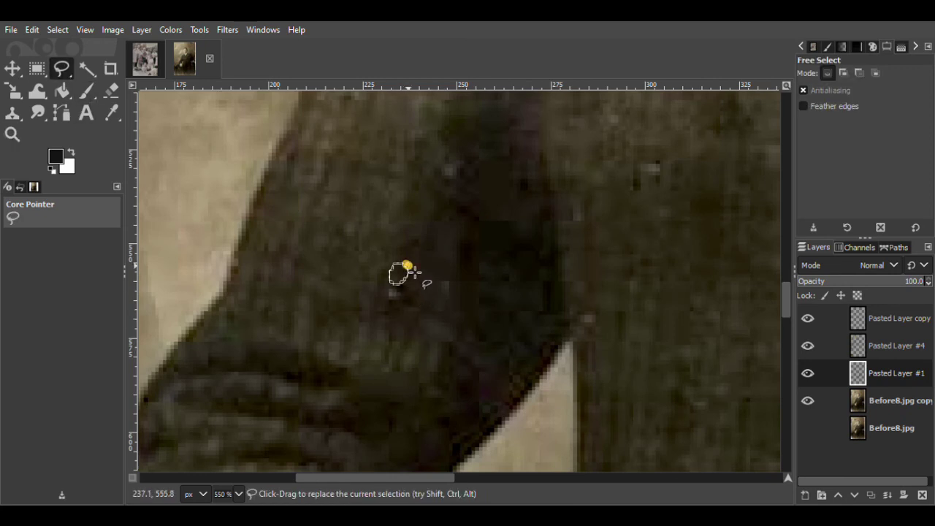
key("Page_Down")
key("m")
key("ctrl+c")
Paste the patch as a new layer over the speck near the sleeve's elbow and duplicate that layer
key("ctrl+v")
left_click(805, 495)
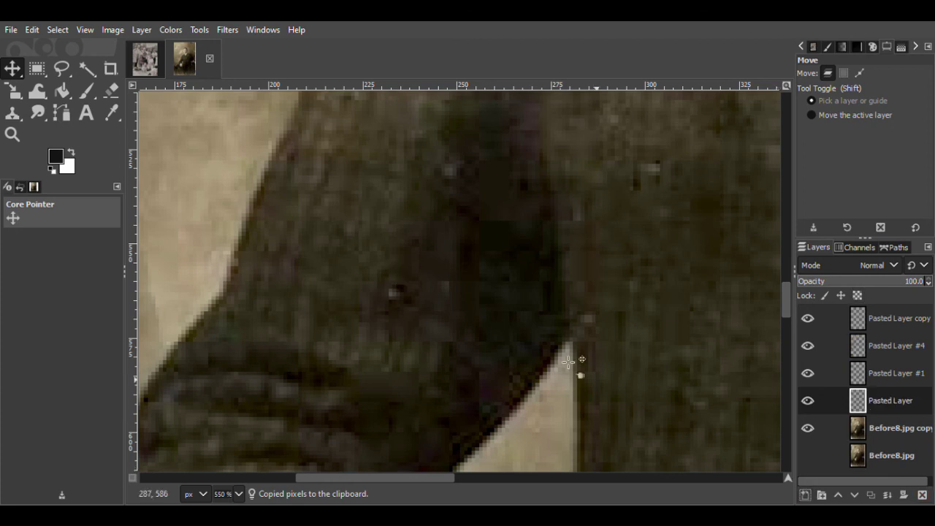
left_click_drag(418, 288, 421, 309)
left_click(808, 402)
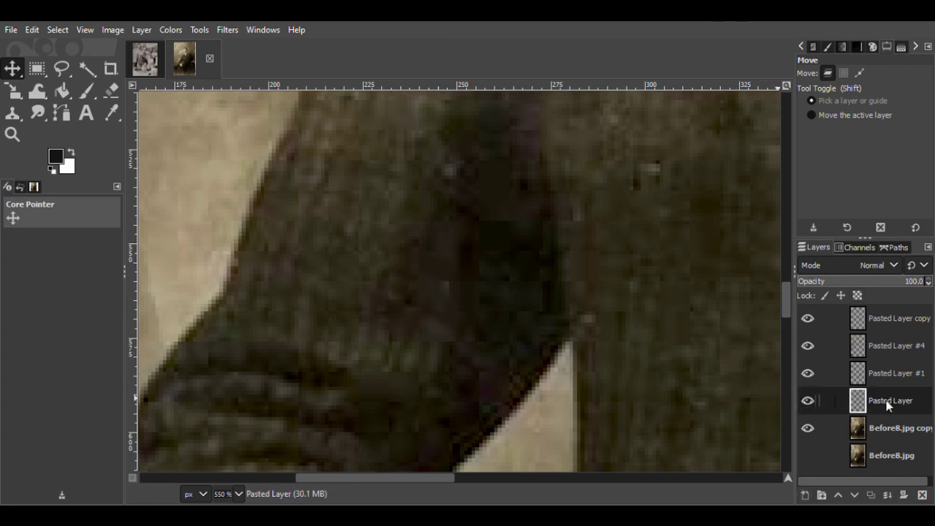
key("ctrl+shift+d")
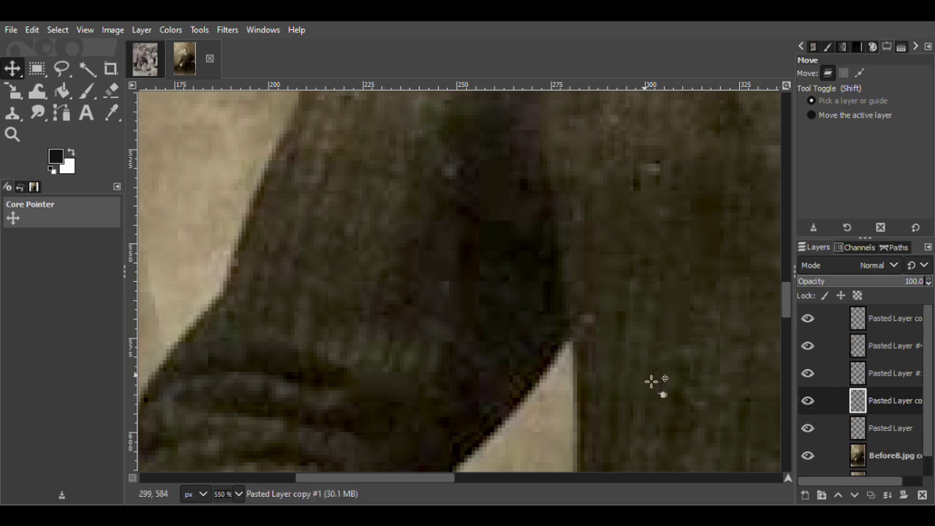
Free-select a cloth patch just above the higher speck on the sleeve and copy it from the Before8.jpg copy layer
left_click(62, 69)
left_click_drag(458, 161, 457, 161)
key("Return")
key("Page_Down")
key("Page_Down")
key("m")
key("ctrl+c")
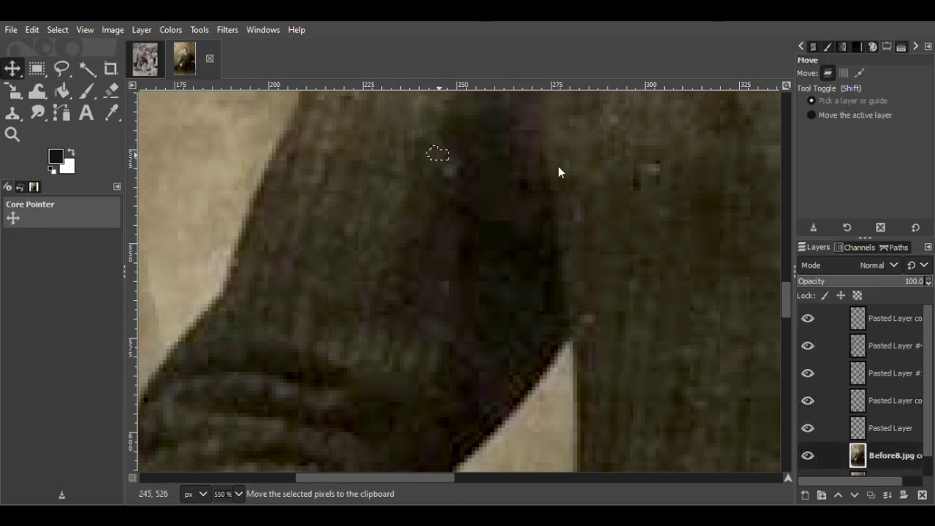
Paste the patch as a new layer and move it over the higher sleeve speck
key("ctrl+v")
left_click(805, 496)
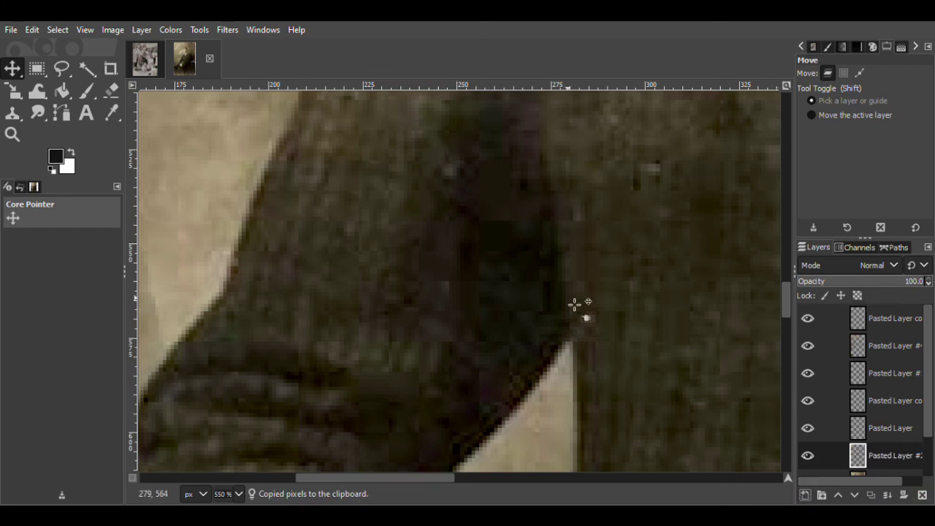
left_click_drag(445, 163, 470, 191)
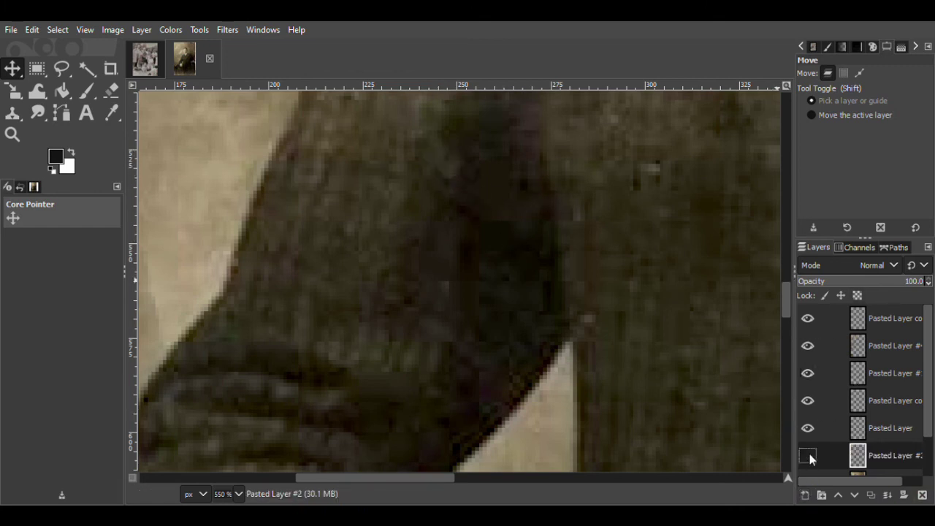
Free-select another cloth patch just below the covered sleeve speck and copy it from the Before8.jpg copy layer
key("f")
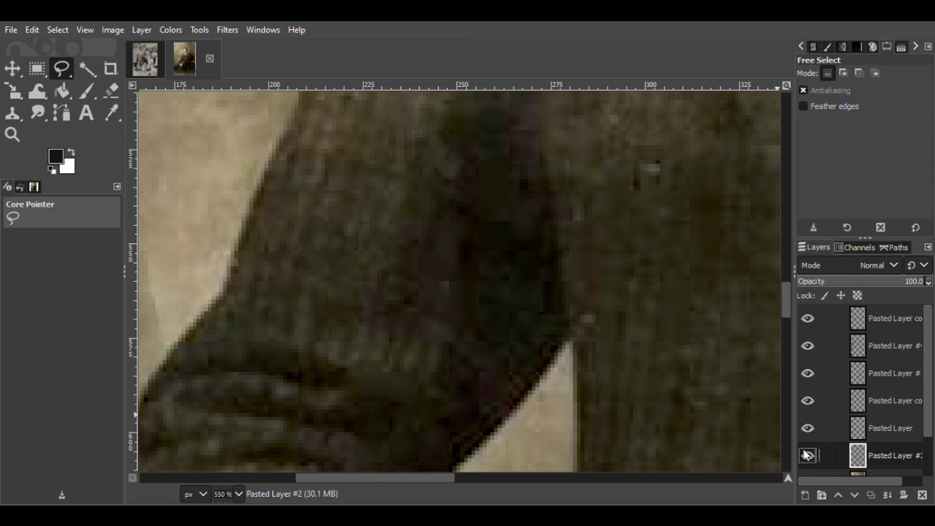
mouse_move(461, 184)
left_mouse_down()
mouse_move(466, 205)
mouse_move(460, 185)
left_mouse_up()
key("Return")
key("Page_Down")
key("m")
key("ctrl+c")
Paste the copied cloth patch as a new layer over the higher sleeve speck and raise it above the earlier sleeve patch layers
key("ctrl+v")
key("shift+ctrl+n")
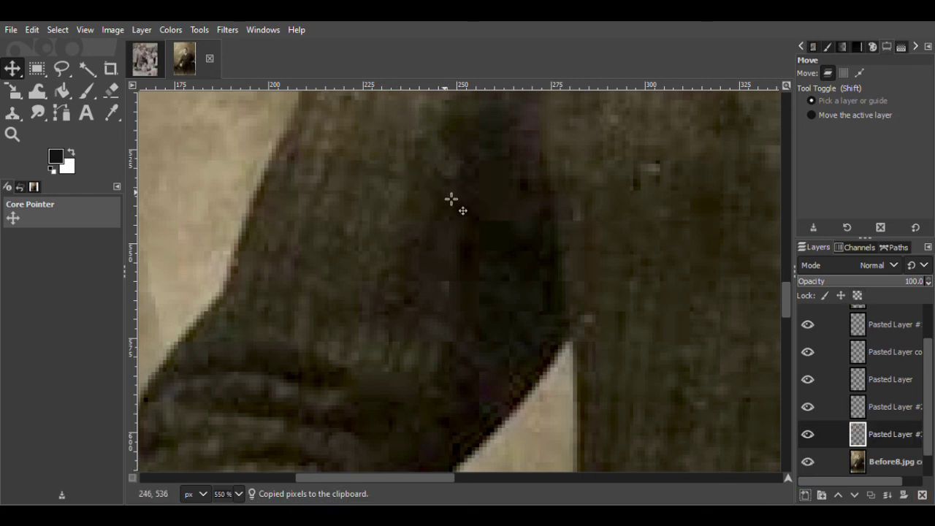
left_click_drag(865, 437, 862, 338)
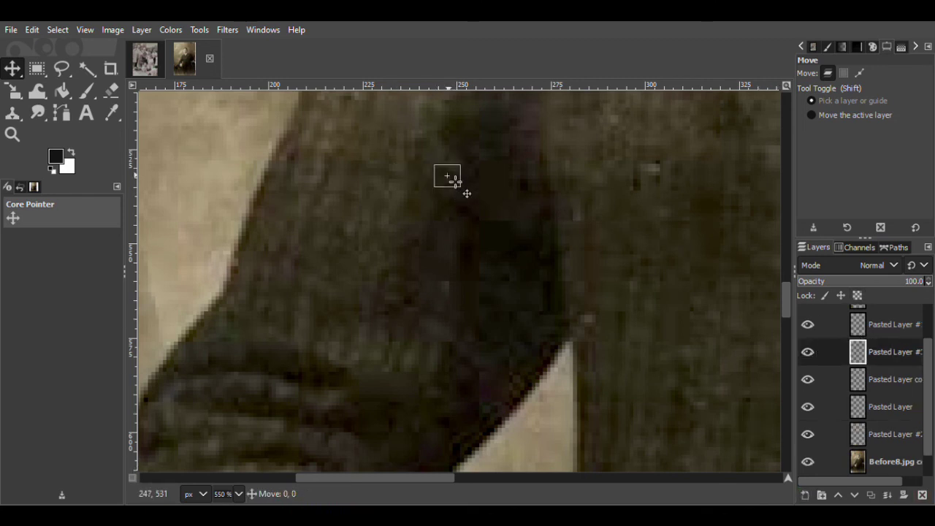
key("shift+e")
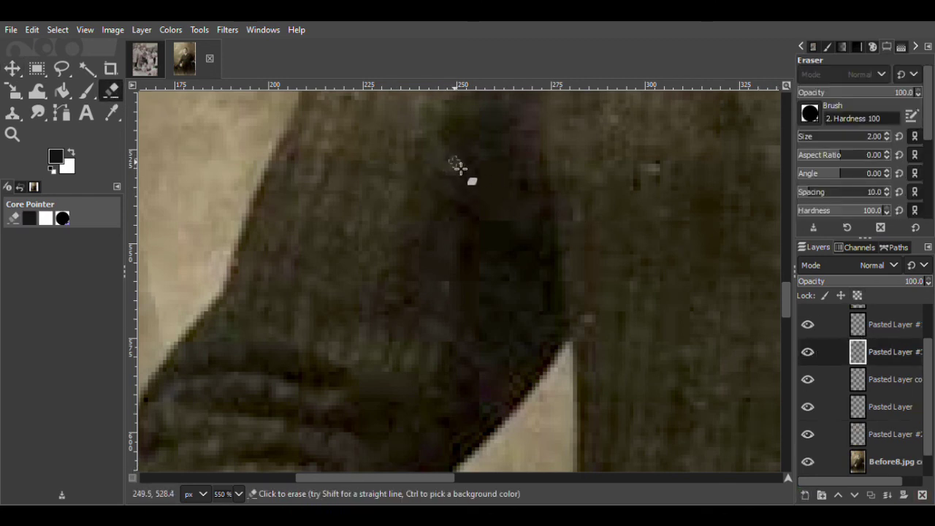
left_click(808, 351)
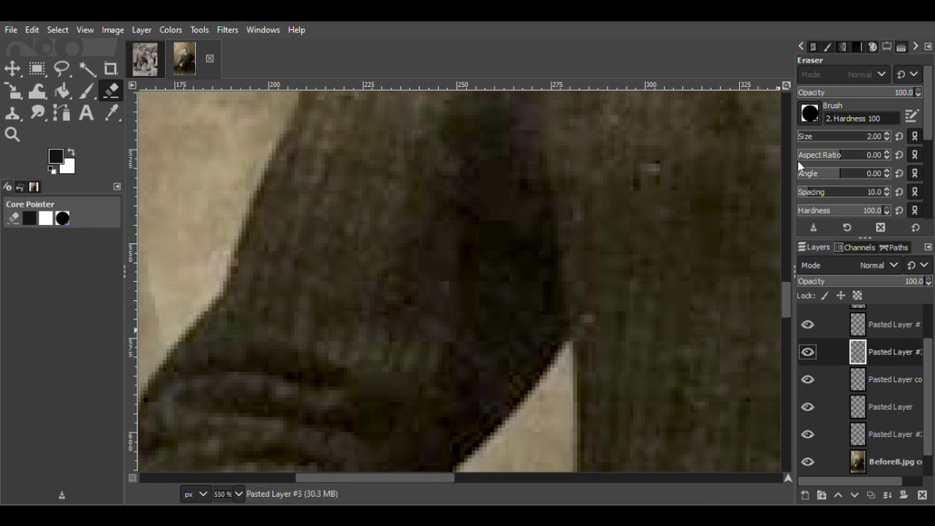
Paste the same cloth patch as another new layer and shift it slightly to finish covering the higher sleeve speck
key("ctrl+v")
key("shift+ctrl+n")
key("m")
left_click_drag(455, 188, 466, 181)
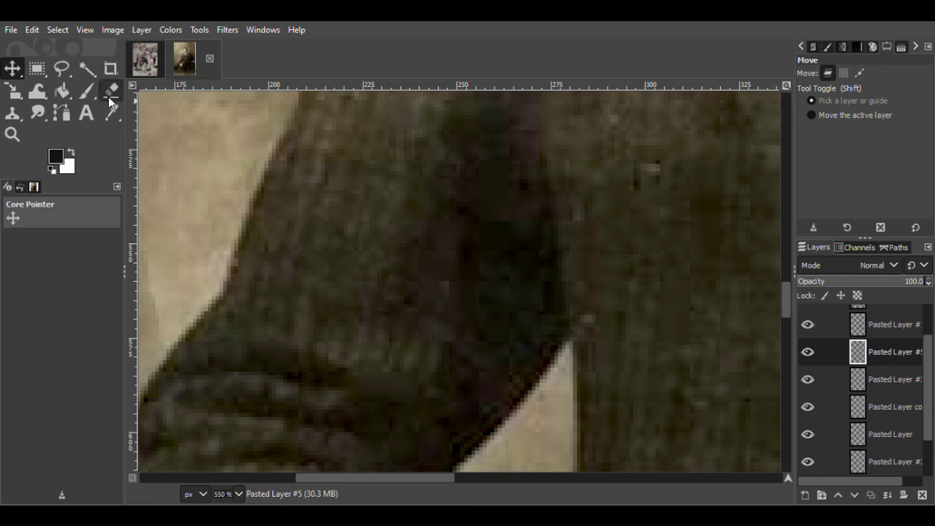
key("shift+e")
left_click(809, 353)
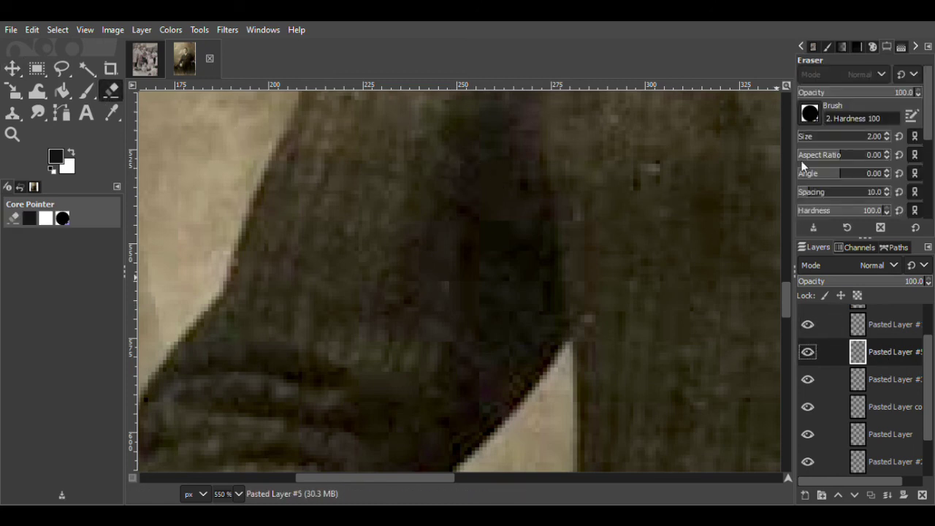
Merge the separate sleeve patch layers down into Pasted Layer #2
key("ctrl+z")
key("ctrl+z")
key("ctrl+z")
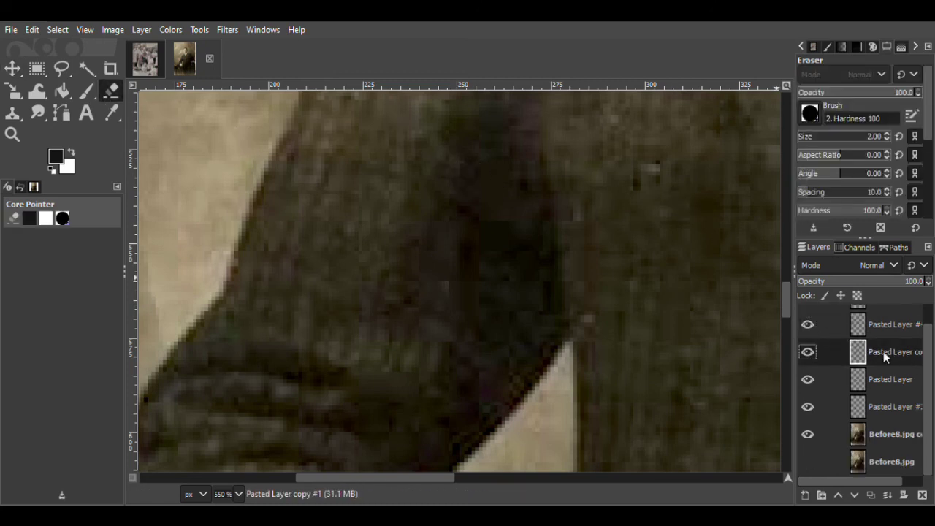
key("ctrl+z")
key("ctrl+z")
Free-select a cloth patch just above the light speck on the coat front and copy it from the Before8.jpg copy layer
key("f")
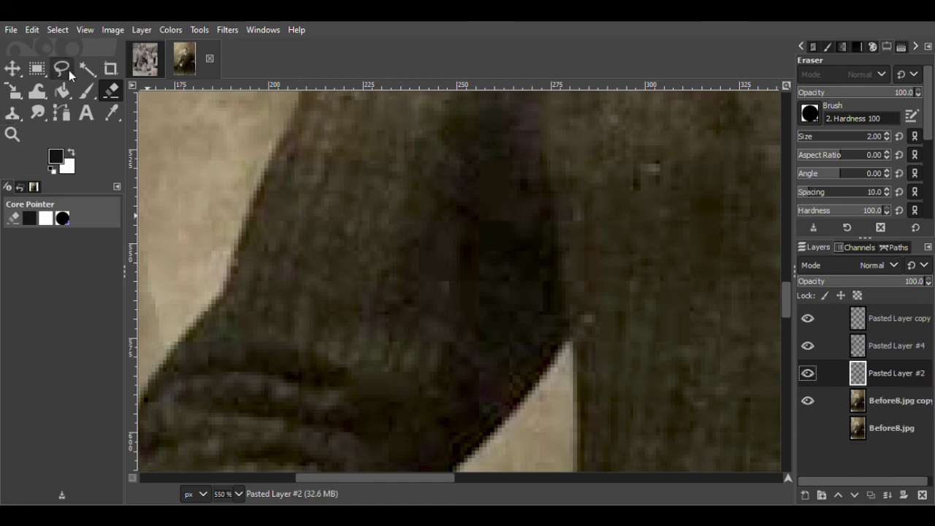
left_click(649, 152)
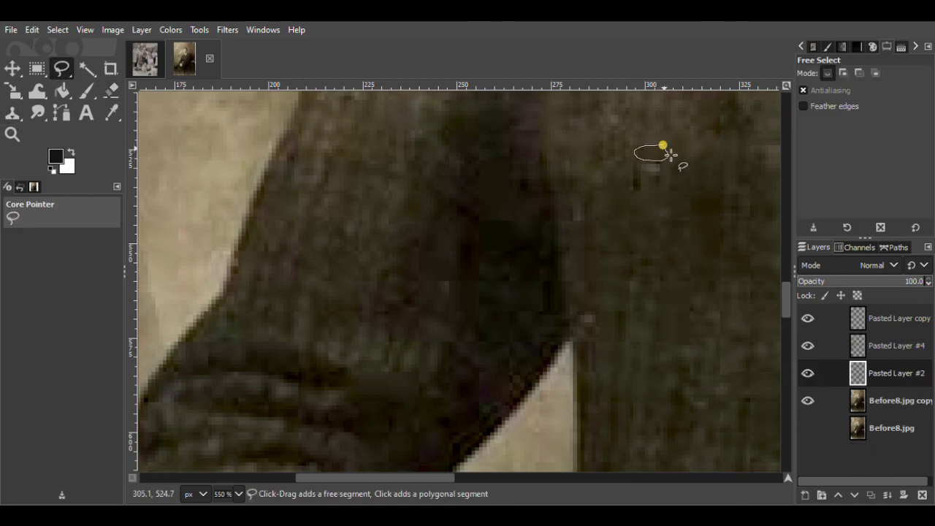
key("Return")
left_click(904, 404)
key("m")
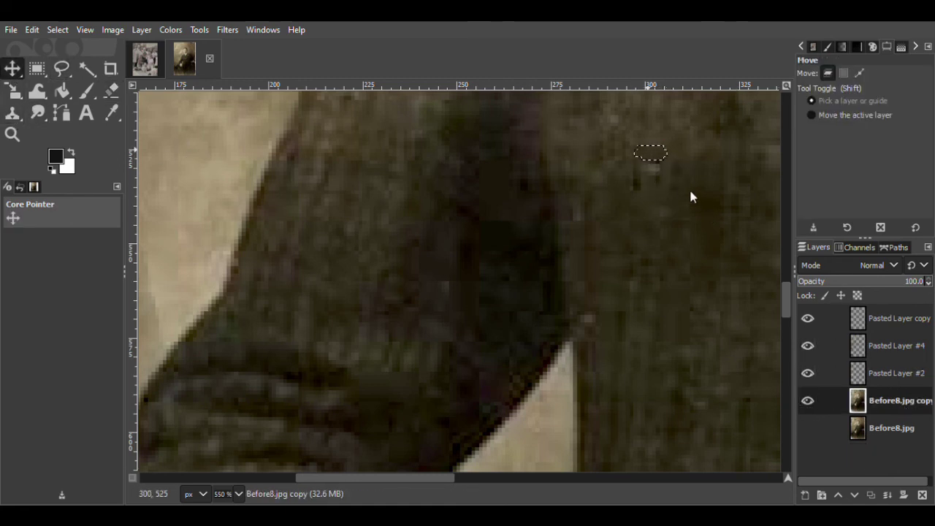
key("ctrl+c")
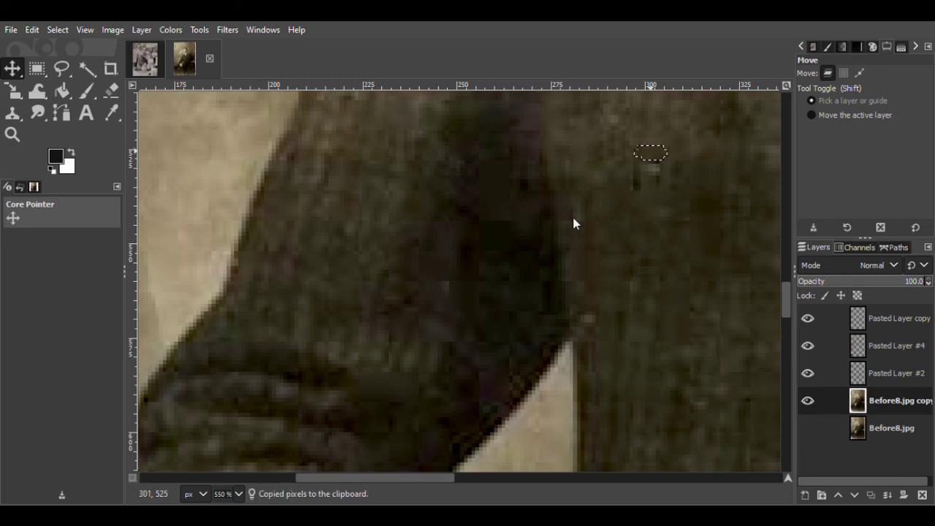
Paste the patch as a new layer over the light coat speck, duplicate that layer and shift the duplicate over the remaining part
key("ctrl+v")
left_click(806, 495)
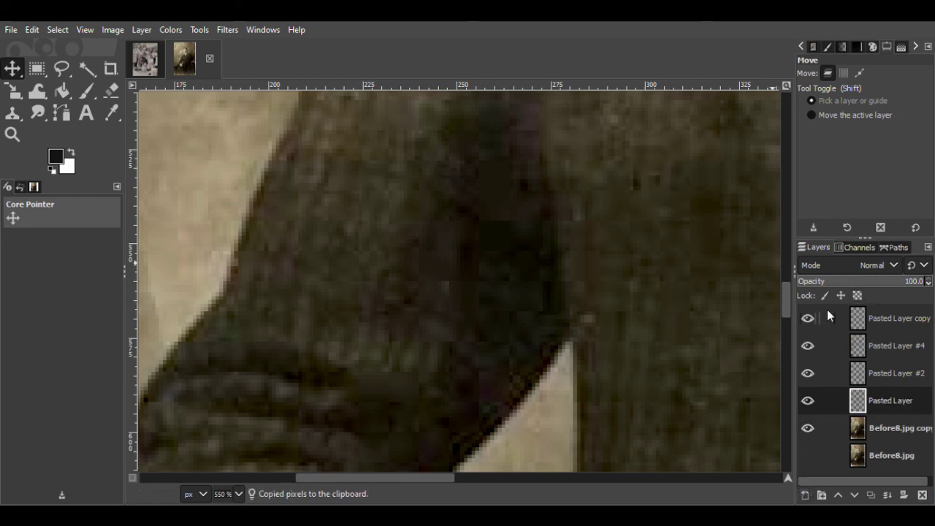
key("shift+ctrl+d")
left_click(656, 186)
left_click_drag(656, 188, 661, 183)
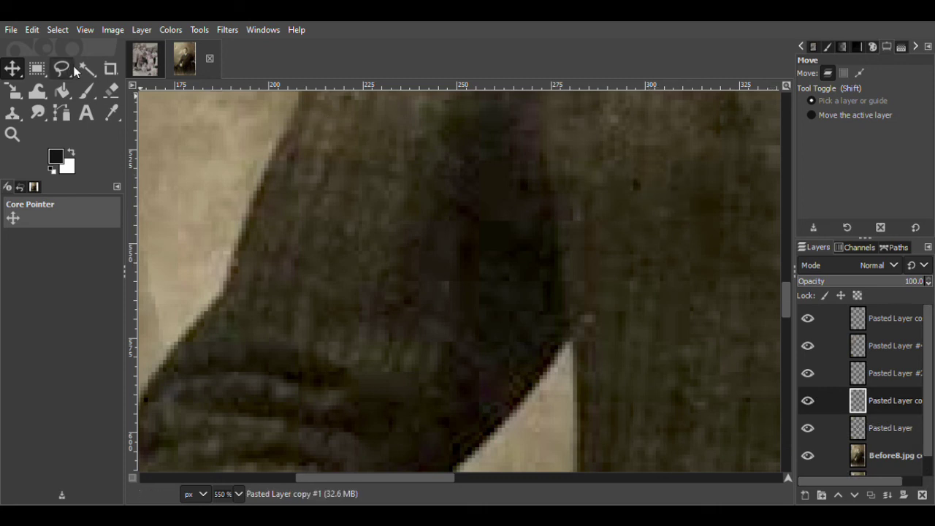
Copy a small cloth patch beside the dark coat speck from the Before8.jpg copy layer and paste it as a new layer over the speck
left_click(63, 68)
left_click(880, 457)
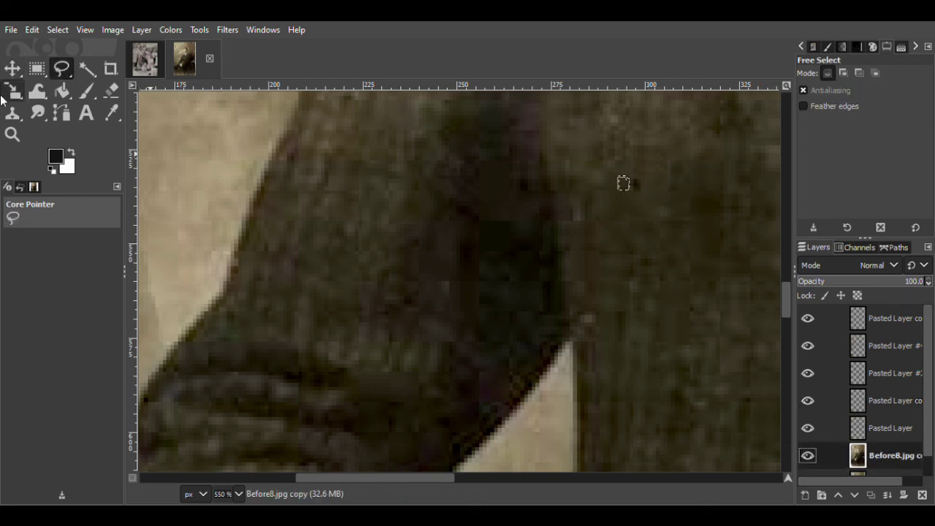
left_click(12, 69)
key("ctrl+c")
key("ctrl+v")
key("shift+ctrl+n")
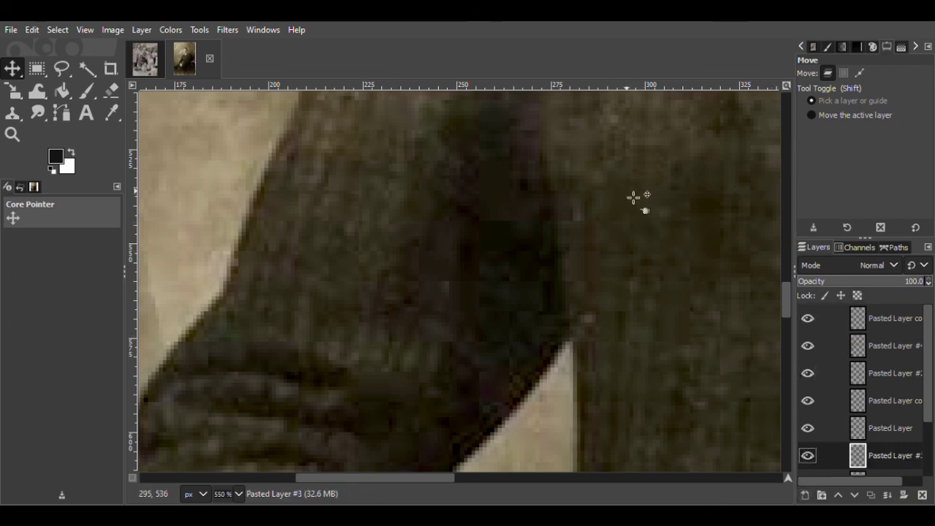
Merge the new coat patch layers and the sleeve patch layer into a single layer below Pasted Layer #4
left_click(885, 395)
scroll(865, 316, "down", 1)
key("ctrl+z")
key("ctrl+z")
key("ctrl+z")
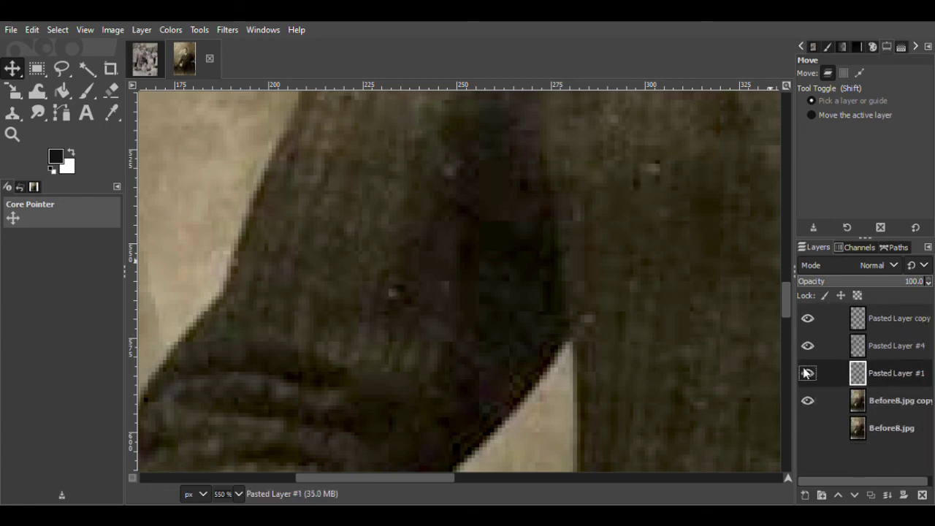
Free-select a cloth patch just above the speck where sleeve and coat meet and copy it from the Before8.jpg copy layer
left_click(62, 69)
left_click_drag(604, 298, 604, 310)
key("Return")
key("Page_Down")
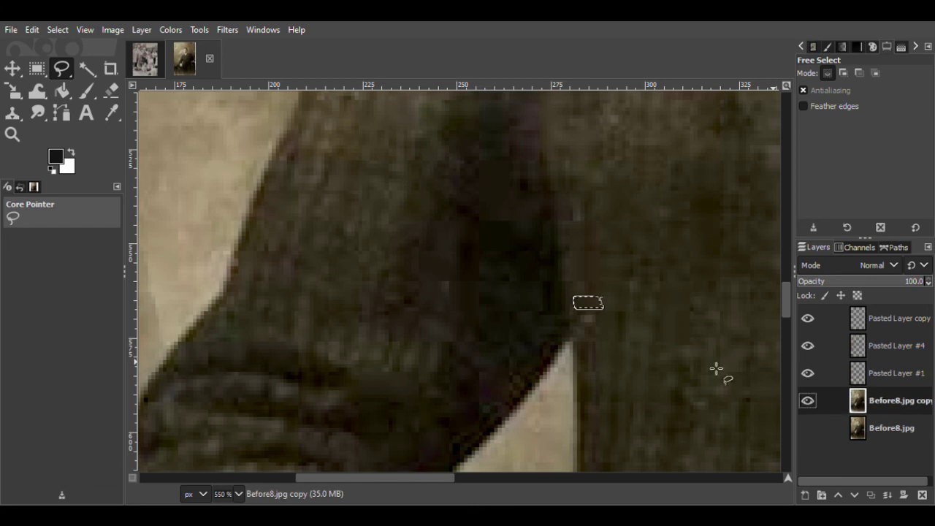
key("m")
key("ctrl+c")
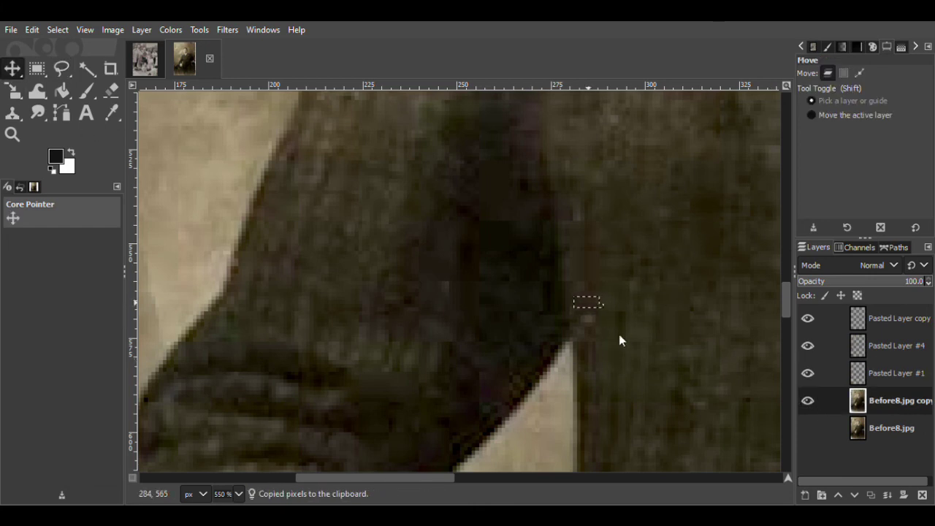
Paste the patch as a new layer over the speck where sleeve and coat meet, and merge Pasted Layer #1 down into it
key("ctrl+v")
key("ctrl+shift+n")
left_click_drag(603, 314, 602, 327)
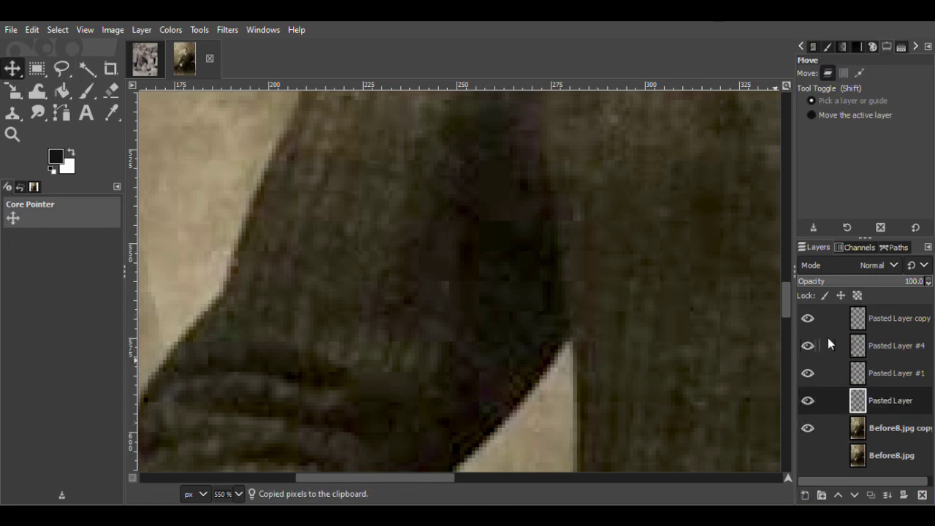
key("shift+e")
left_click(891, 373)
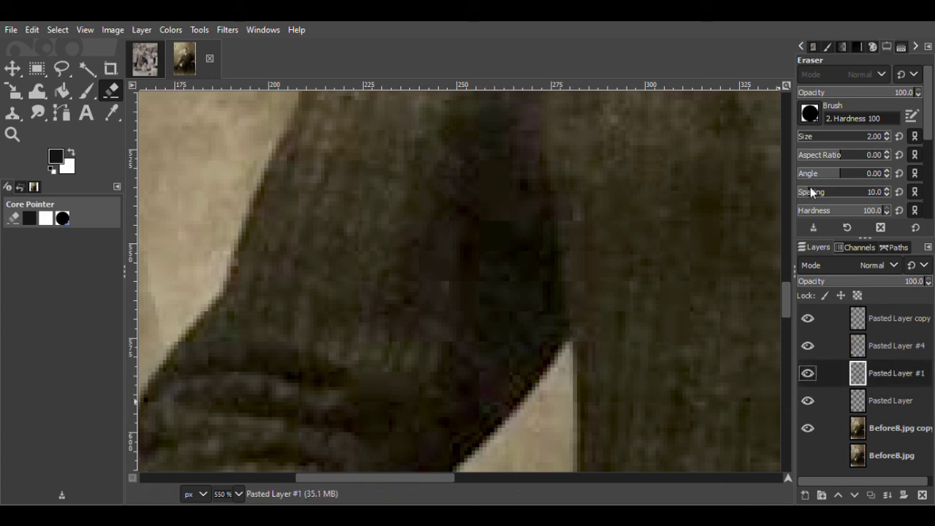
left_click(923, 496)
Compare the whole coat with the Pasted Layer and Pasted Layer copy patches hidden and shown
key("z")
left_click(848, 112)
left_click(700, 212)
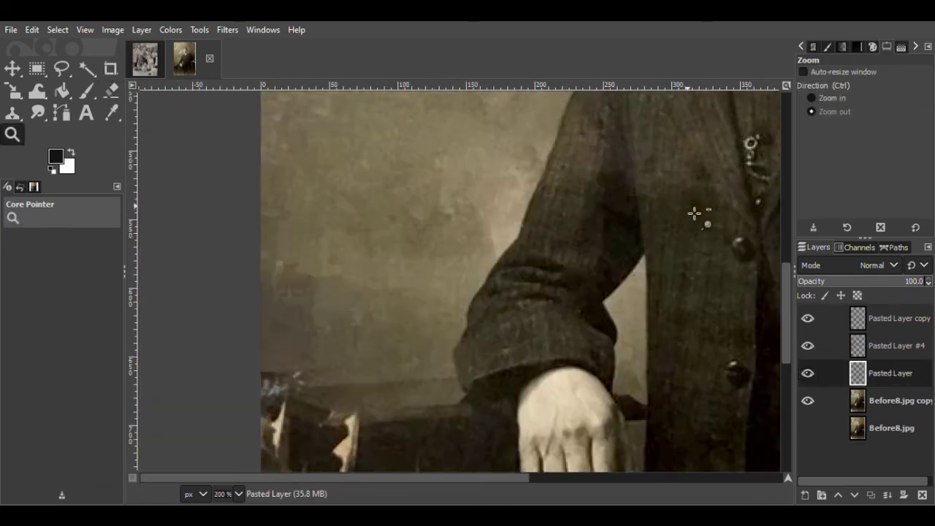
left_click_drag(460, 476, 608, 473)
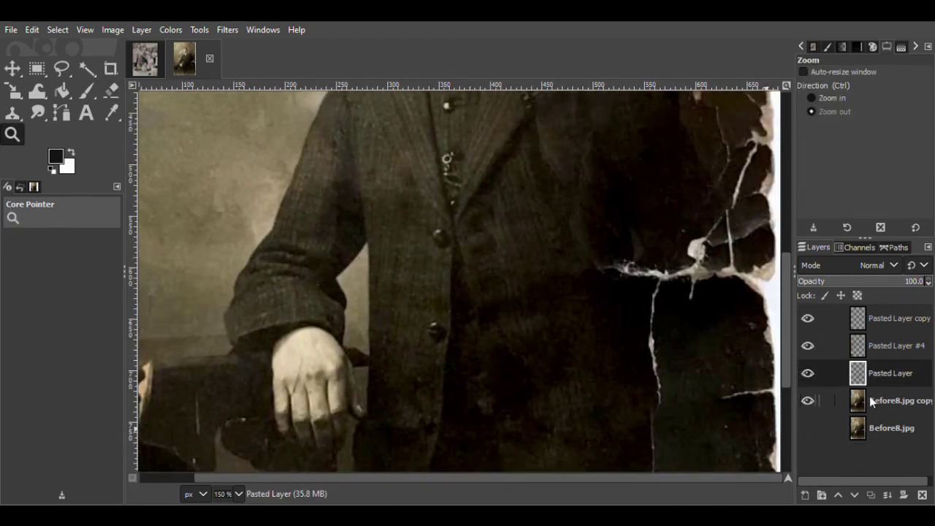
left_click(807, 374)
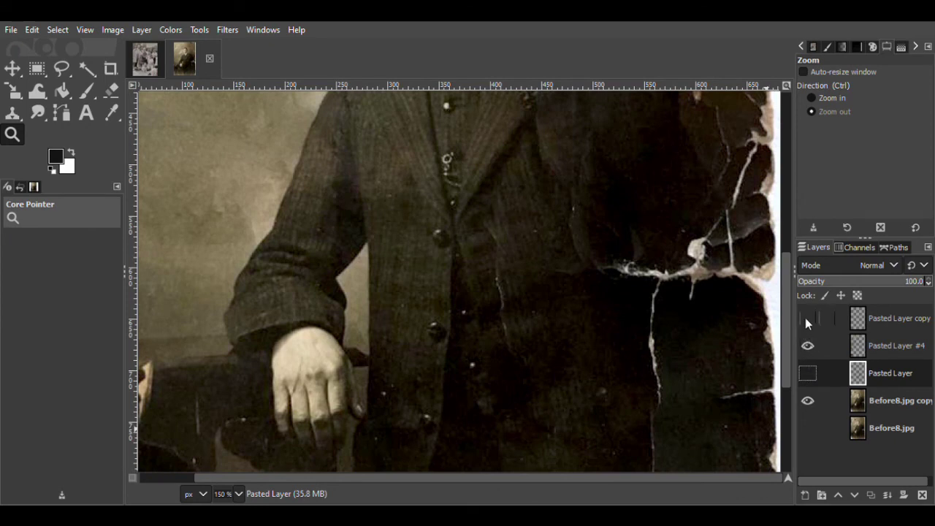
left_click(808, 374)
Examine the lower coat around the buttons up close with the two patch layers hidden, and show both layers again
left_click(859, 99)
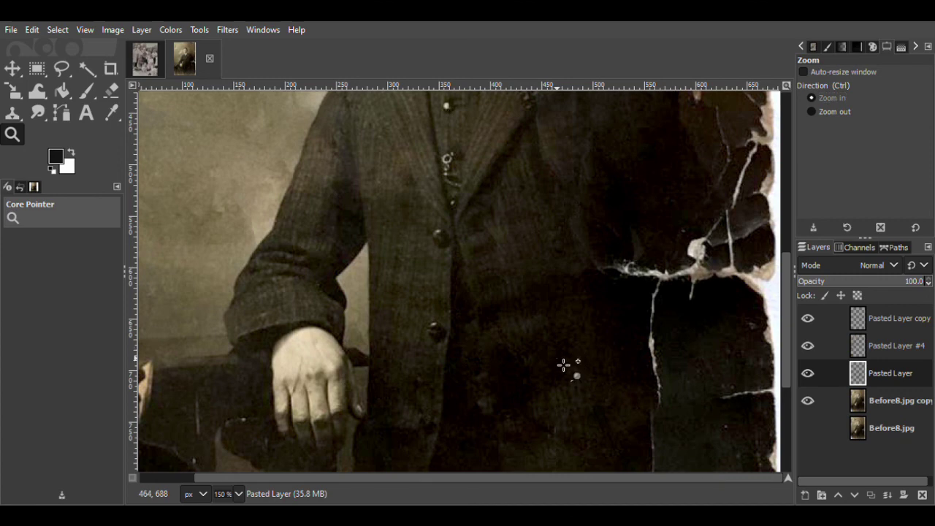
left_click(561, 369)
left_click(551, 373)
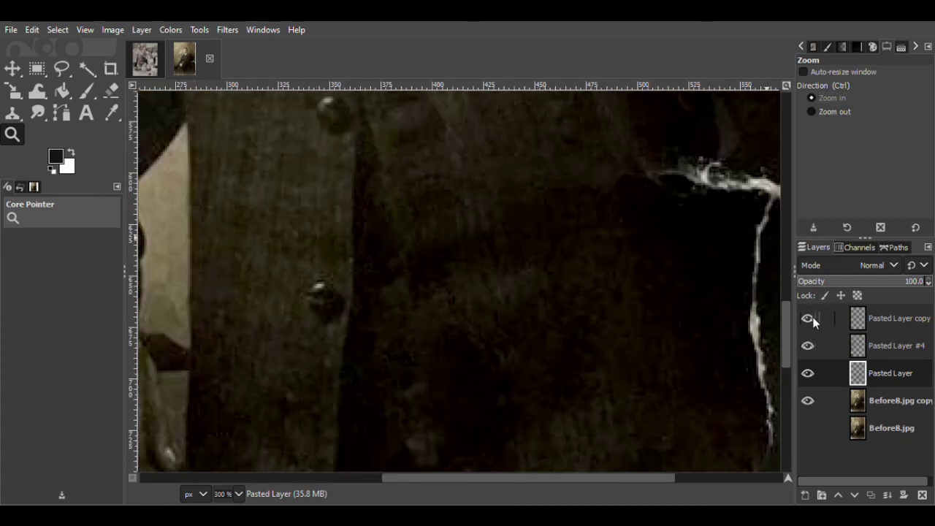
left_click(808, 376)
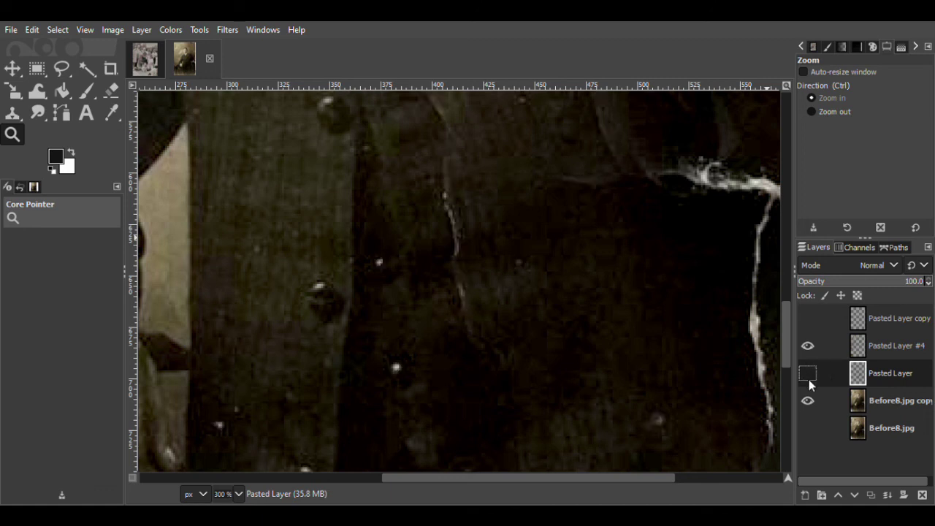
left_click_drag(595, 477, 577, 478)
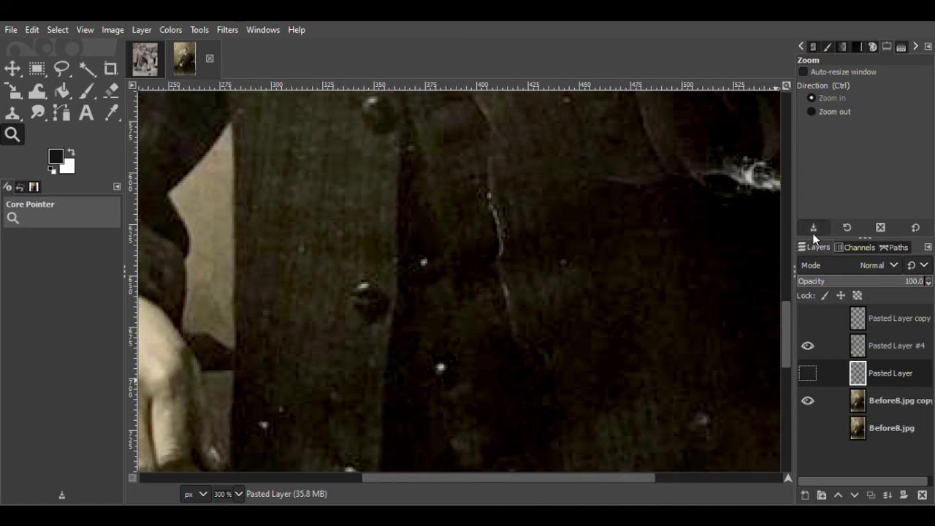
left_click(849, 114)
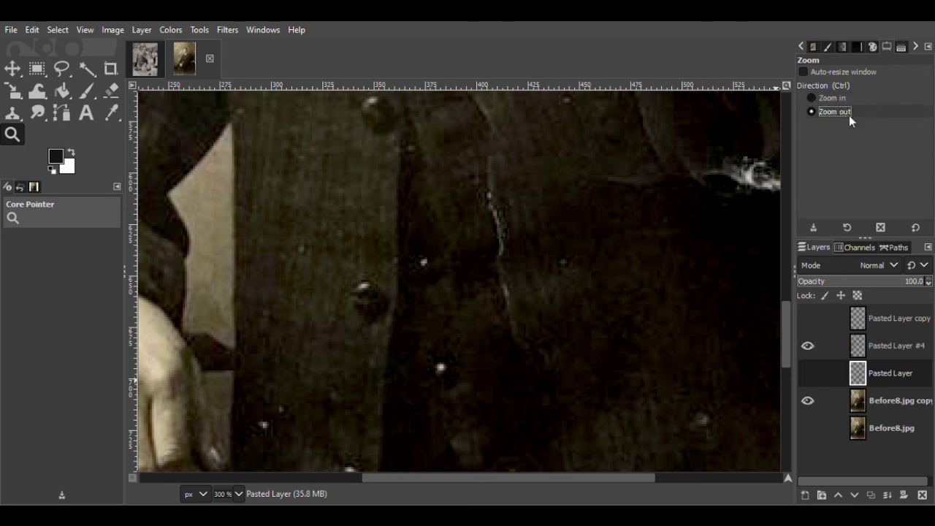
left_click(651, 305)
left_click_drag(645, 479, 682, 480)
left_click(807, 371)
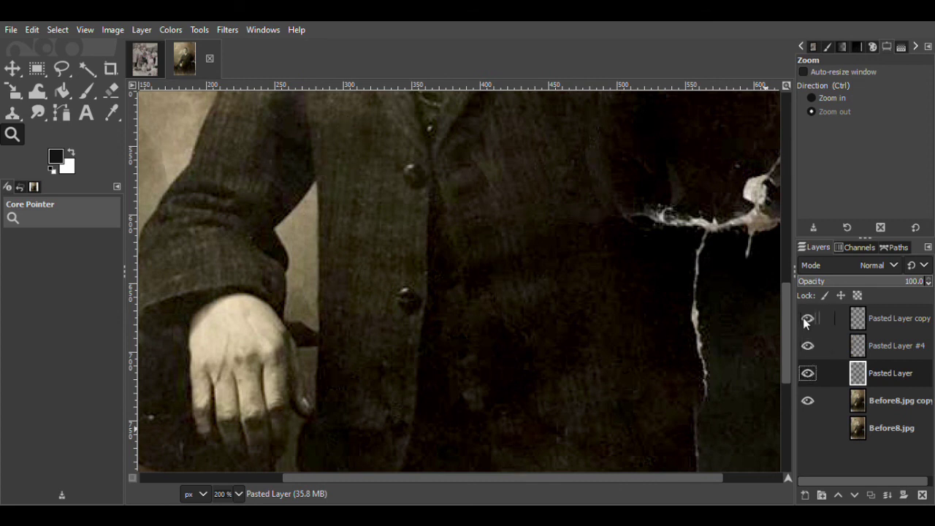